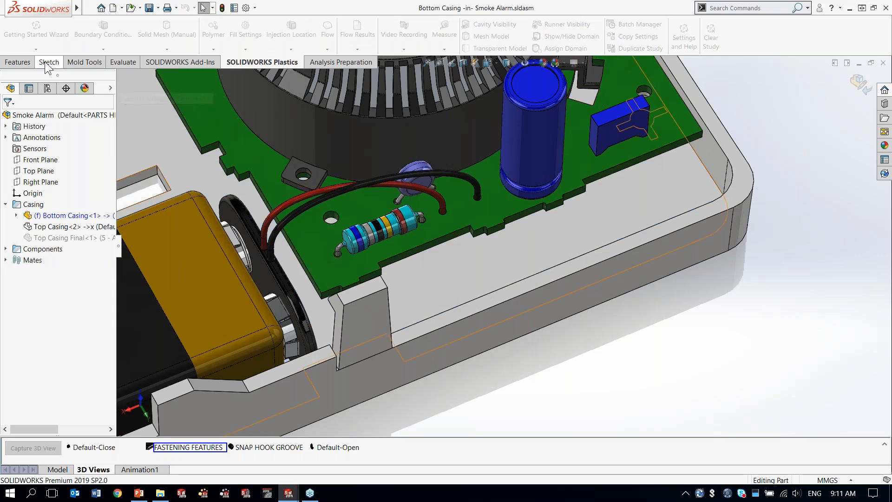
Step: Set the assembly transparency to Force Transparency while editing the bottom casing in context
{"action": "left_click", "coordinate": [84, 63]}
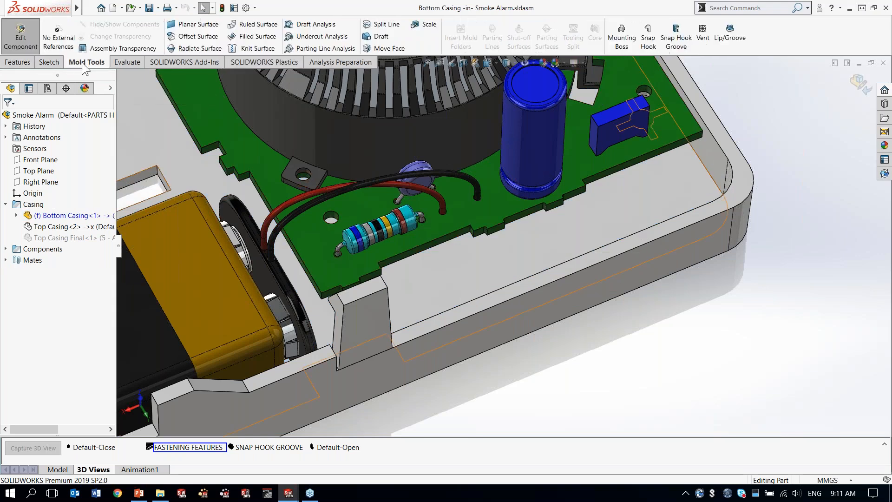
{"action": "left_click", "coordinate": [100, 49]}
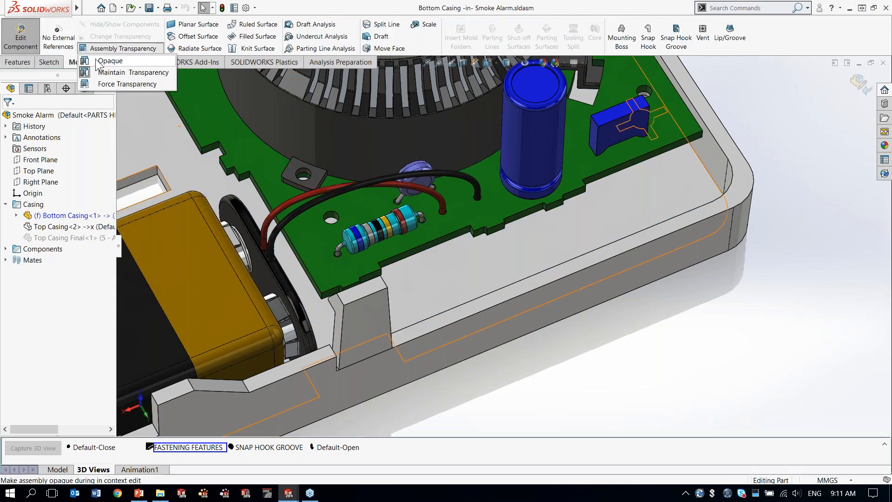
{"action": "left_click", "coordinate": [104, 85]}
Step: Start a Mounting Boss on the bottom casing's inner floor face, beside the circuit board near the side wall
{"action": "middle_click_drag", "start_coordinate": [442, 143], "coordinate": [422, 213], "text": "ctrl"}
{"action": "scroll", "coordinate": [632, 172], "scroll_direction": "down", "scroll_amount": 10}
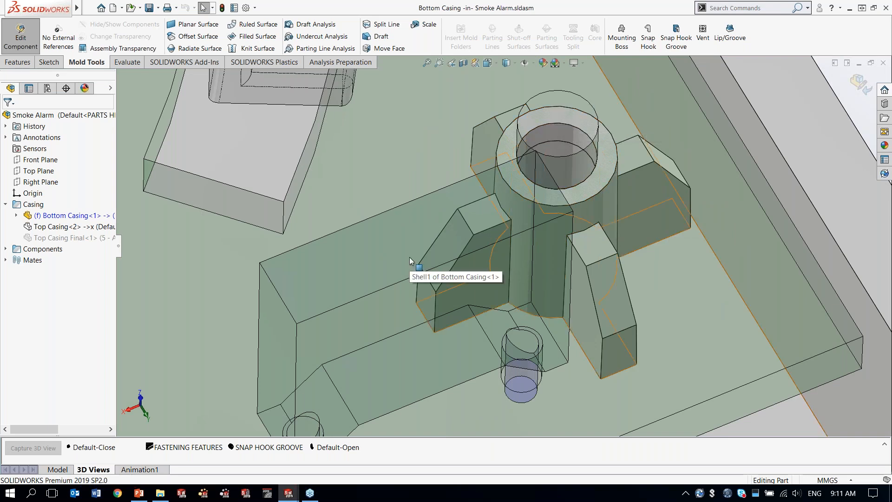
{"action": "scroll", "coordinate": [409, 257], "scroll_direction": "up", "scroll_amount": 6}
{"action": "middle_click_drag", "start_coordinate": [344, 274], "coordinate": [576, 124], "text": "ctrl"}
{"action": "scroll", "coordinate": [509, 239], "scroll_direction": "up", "scroll_amount": 3}
{"action": "middle_click_drag", "start_coordinate": [394, 251], "coordinate": [540, 197], "text": "ctrl"}
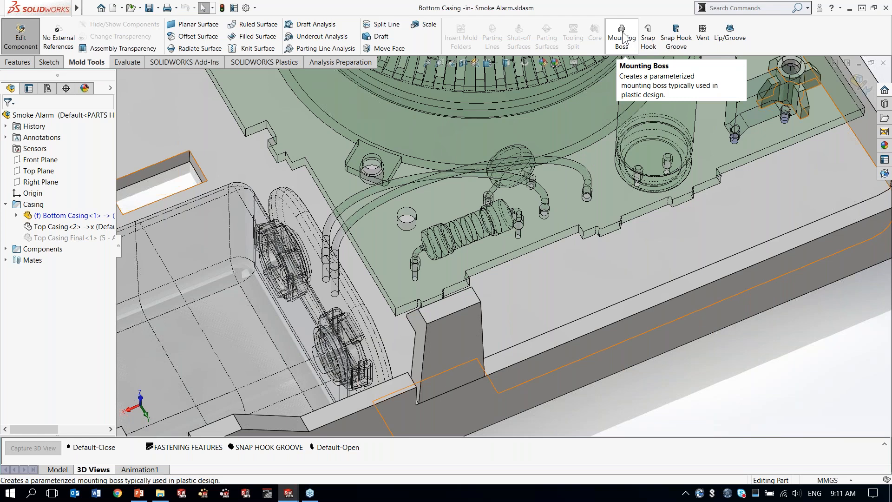
{"action": "left_click", "coordinate": [622, 38]}
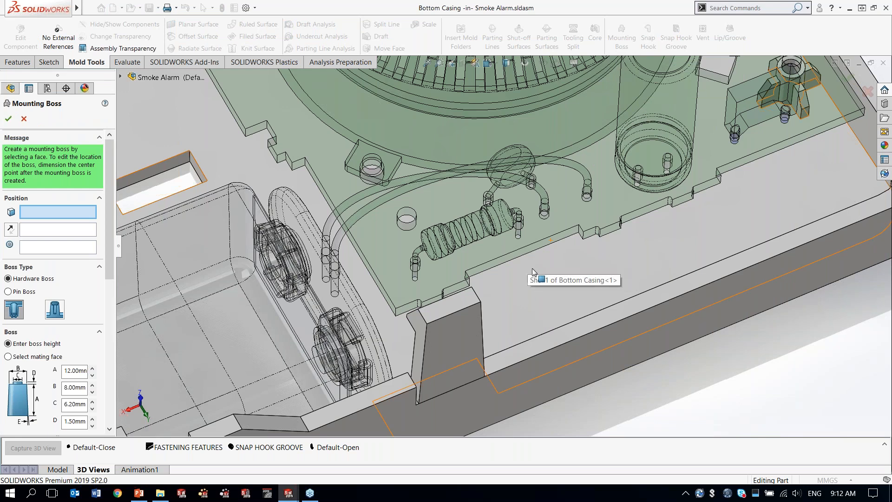
{"action": "left_click", "coordinate": [550, 278]}
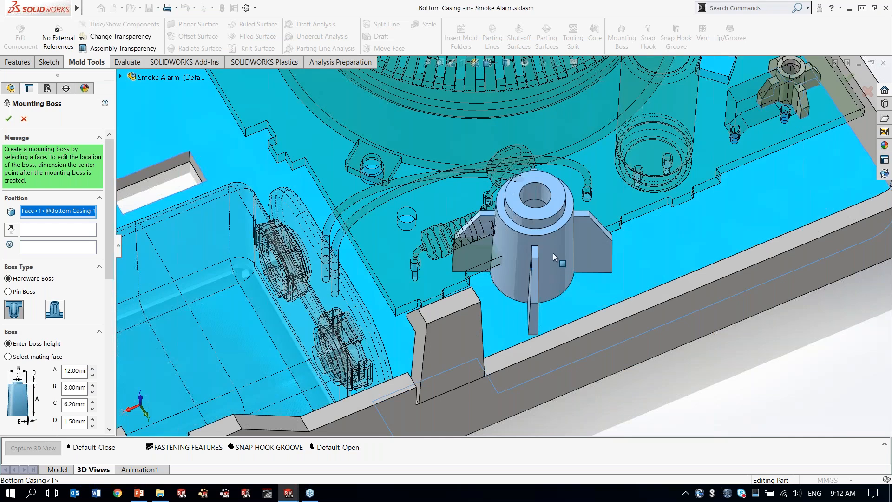
{"action": "middle_click_drag", "start_coordinate": [553, 253], "coordinate": [588, 258]}
Step: Try the alternative hardware boss style, return to Head, and switch to a Pin Boss with the Hole style
{"action": "left_click_drag", "start_coordinate": [107, 171], "coordinate": [105, 232]}
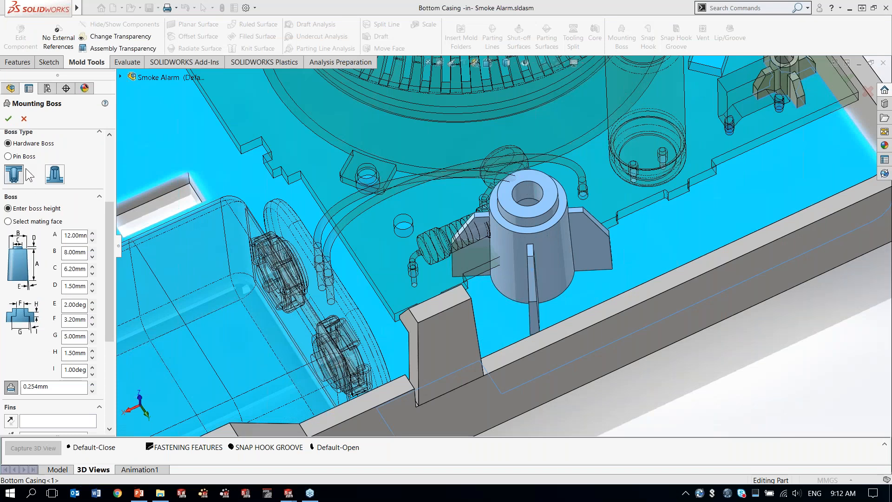
{"action": "left_click", "coordinate": [55, 175]}
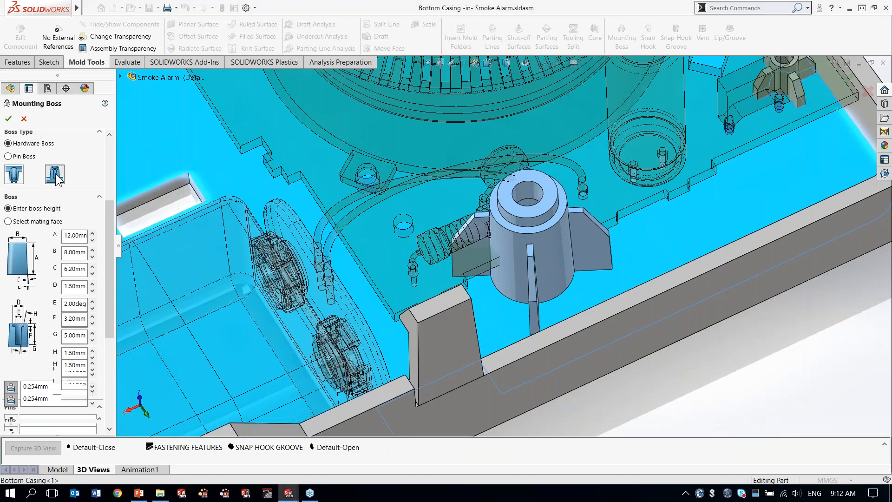
{"action": "left_click", "coordinate": [17, 178]}
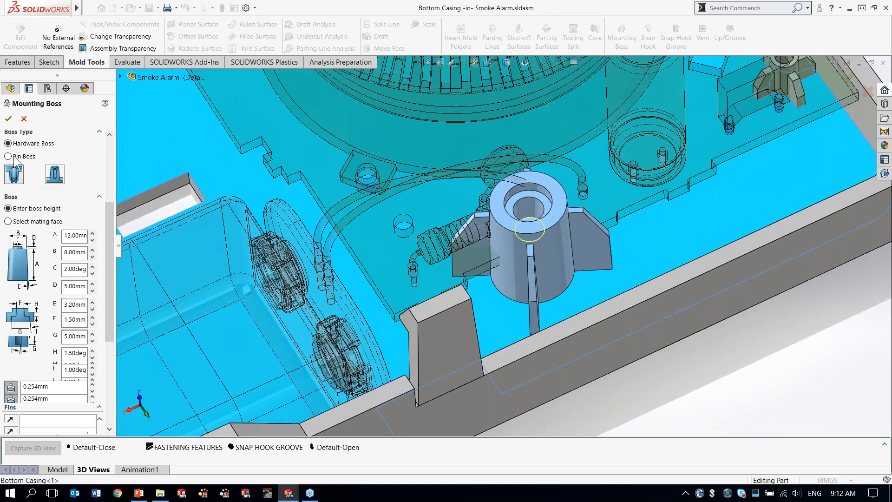
{"action": "left_click", "coordinate": [9, 157]}
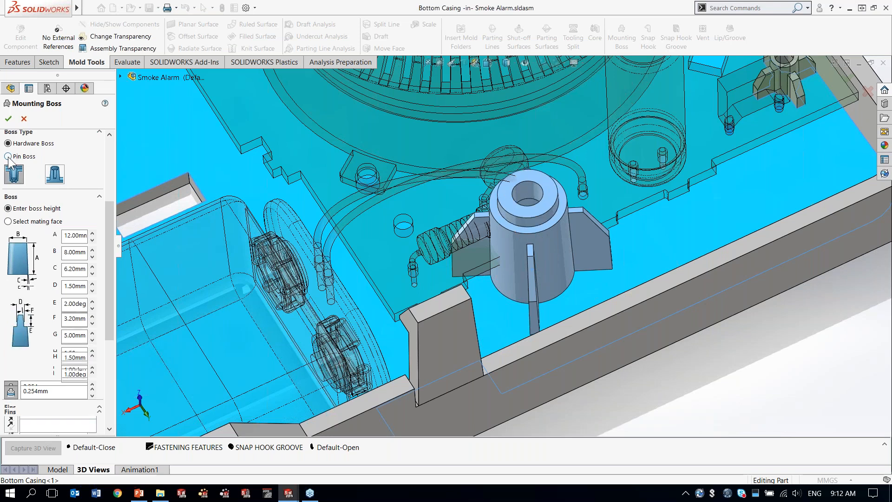
{"action": "left_click", "coordinate": [9, 157]}
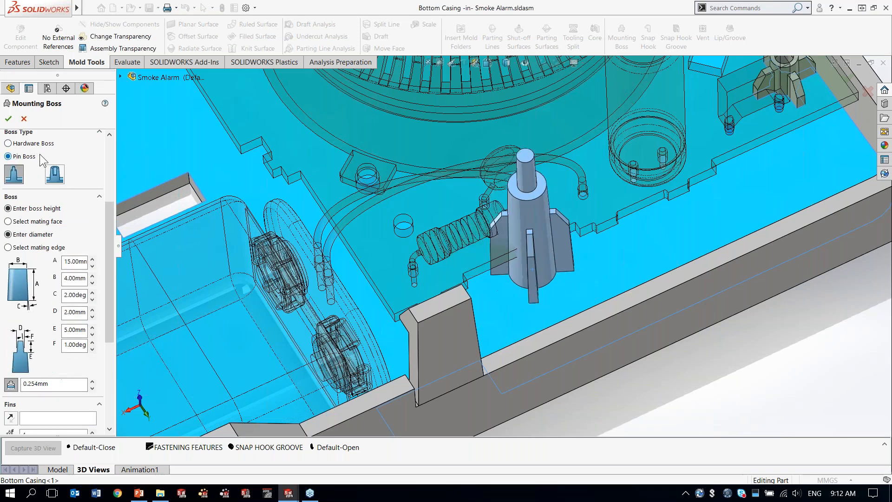
{"action": "left_click", "coordinate": [55, 174]}
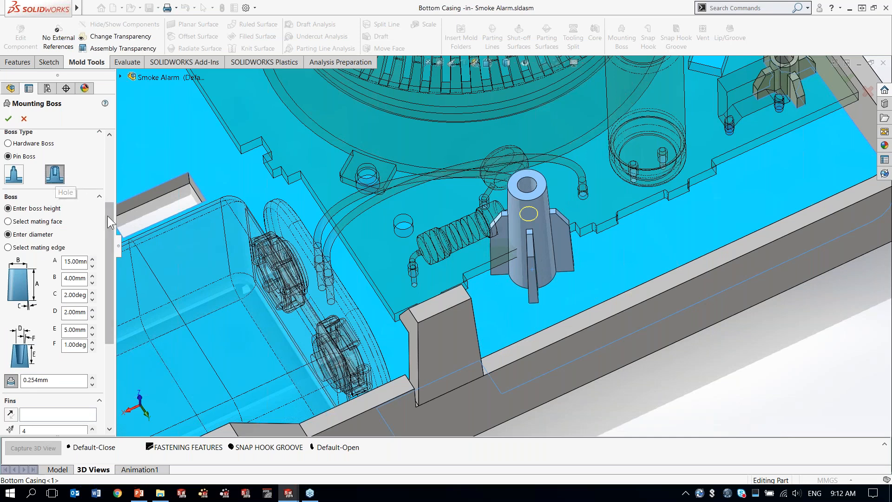
Step: Apply the saved favorite Hardware Mounting Boss to the new boss
{"action": "left_click_drag", "start_coordinate": [109, 218], "coordinate": [113, 314]}
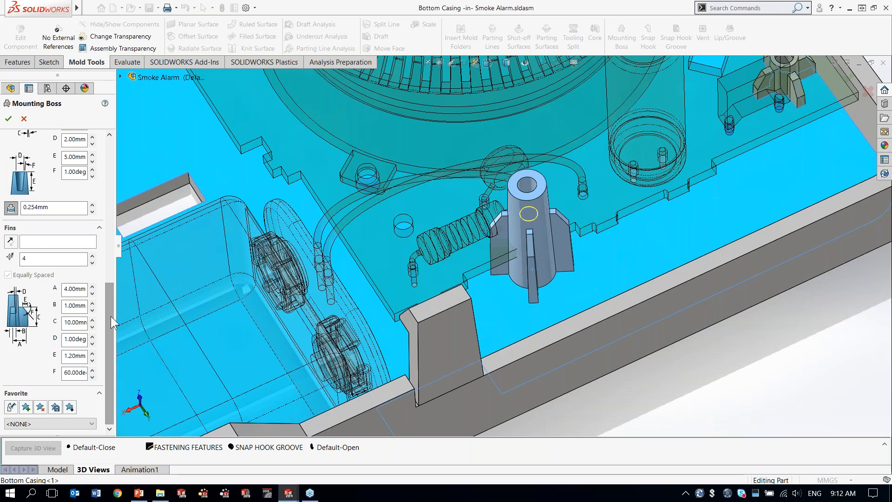
{"action": "left_click", "coordinate": [30, 424]}
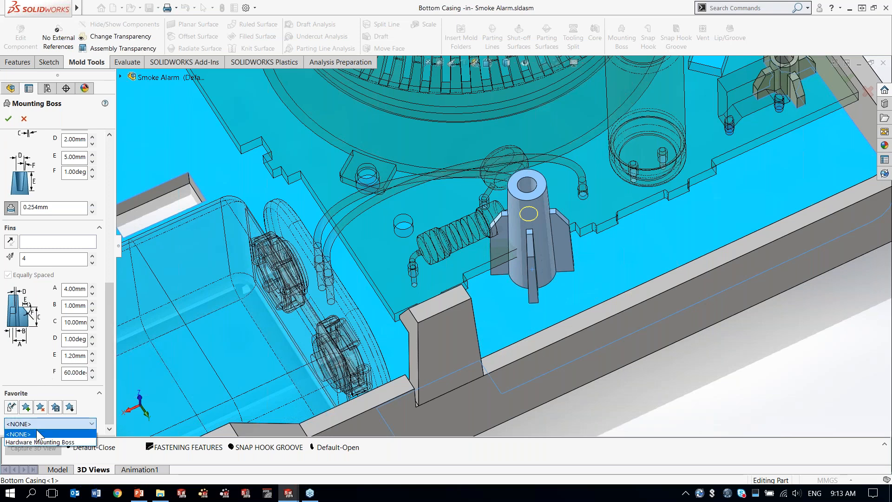
{"action": "left_click", "coordinate": [49, 441]}
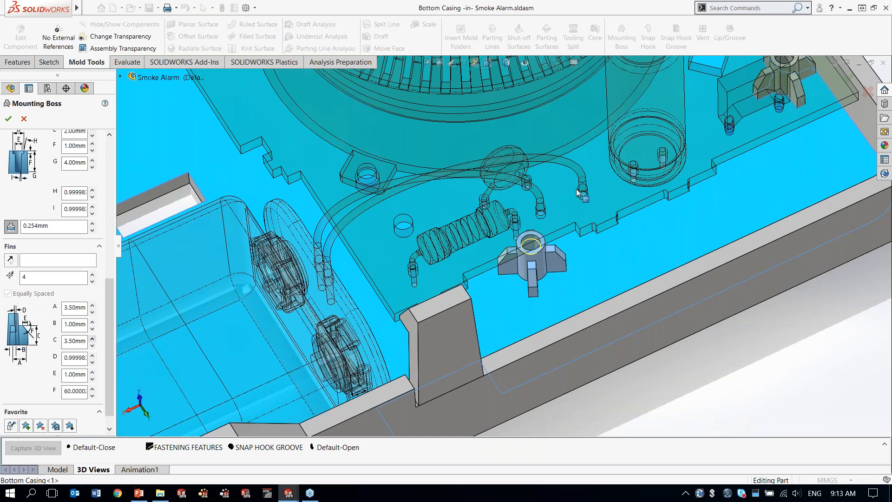
Step: Position the boss concentric with the circular edge of the circuit board's 2.0 mm dowel hole near the resistor
{"action": "middle_click_drag", "start_coordinate": [682, 157], "coordinate": [659, 212], "text": "ctrl"}
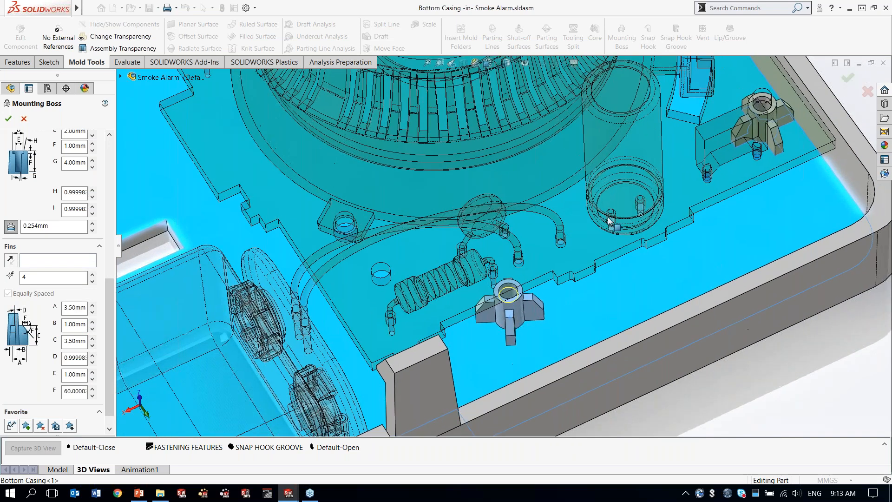
{"action": "scroll", "coordinate": [604, 258], "scroll_direction": "down", "scroll_amount": 1}
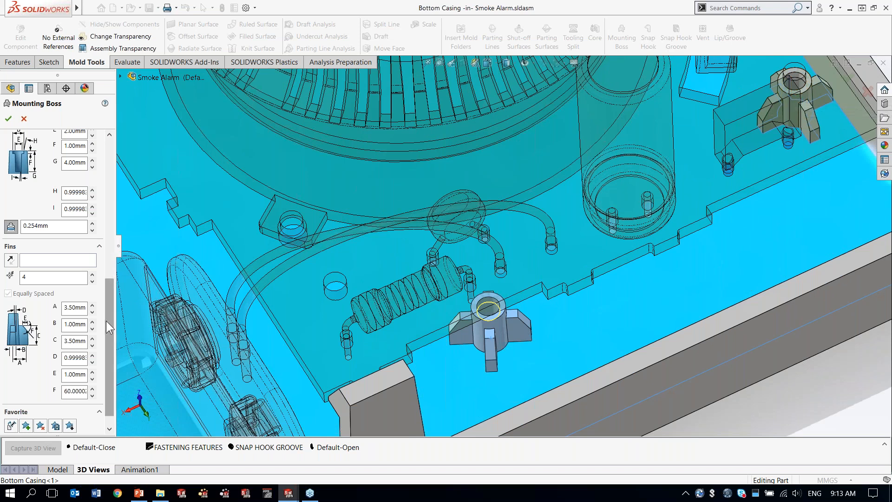
{"action": "left_click_drag", "start_coordinate": [113, 304], "coordinate": [105, 179]}
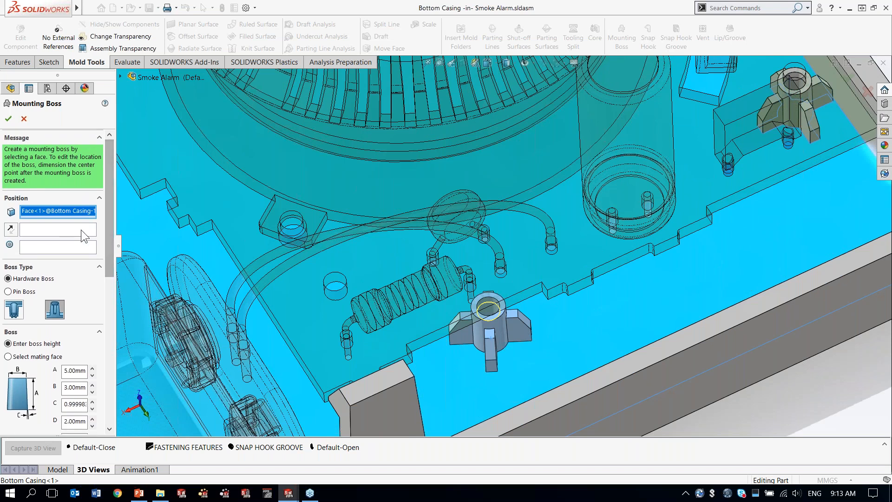
{"action": "left_click", "coordinate": [63, 249]}
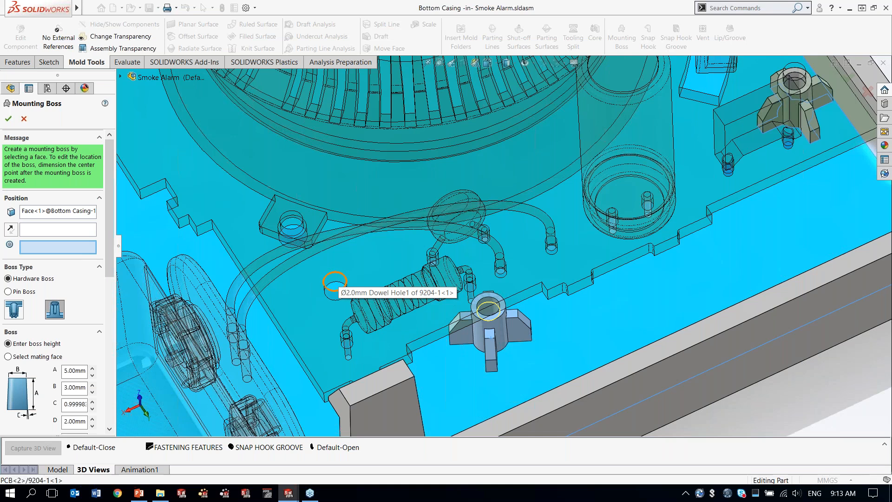
{"action": "left_click", "coordinate": [334, 281]}
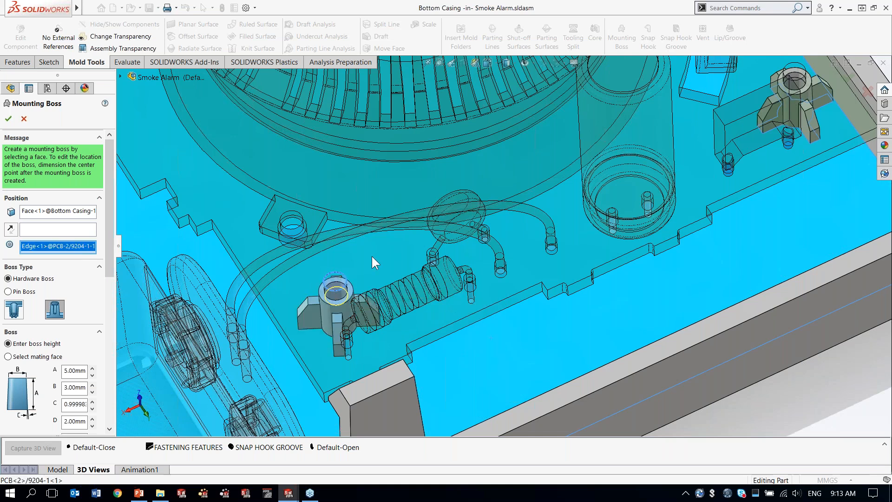
Step: Orient the boss's four fins using the casing's long inner side-wall edge and complete the mounting boss
{"action": "middle_click_drag", "start_coordinate": [372, 256], "coordinate": [415, 200], "text": "ctrl"}
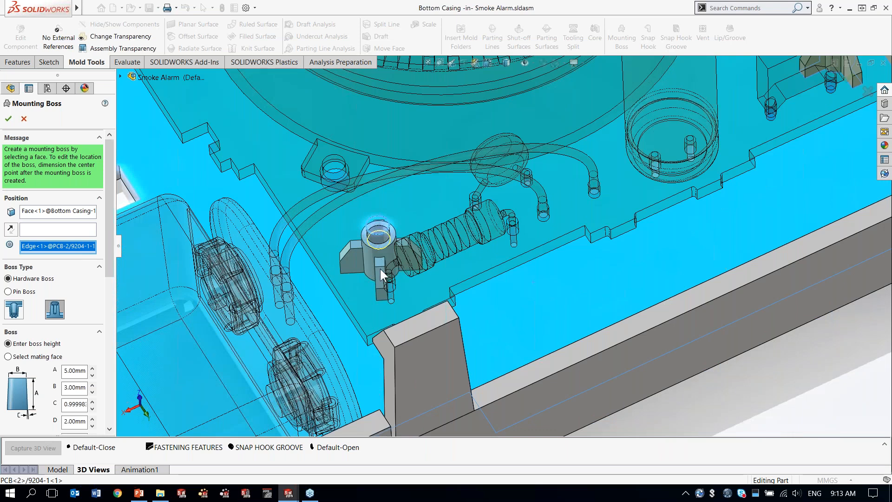
{"action": "left_click_drag", "start_coordinate": [110, 238], "coordinate": [109, 361]}
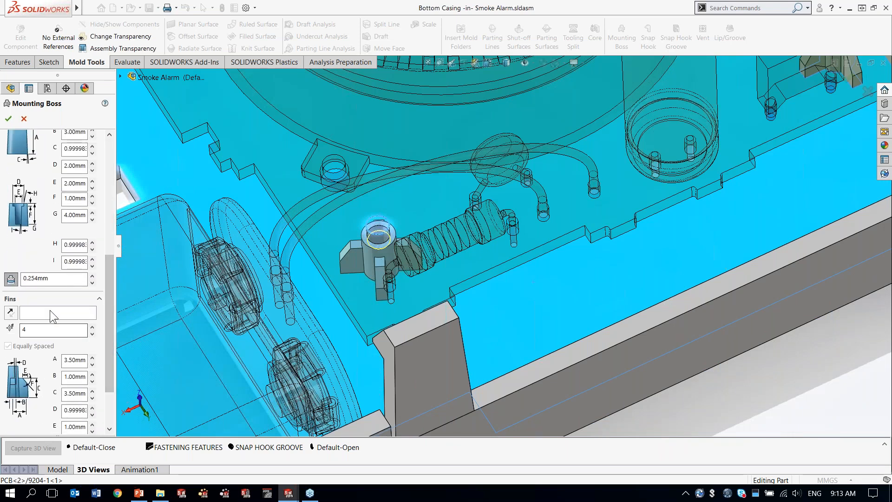
{"action": "left_click", "coordinate": [563, 370]}
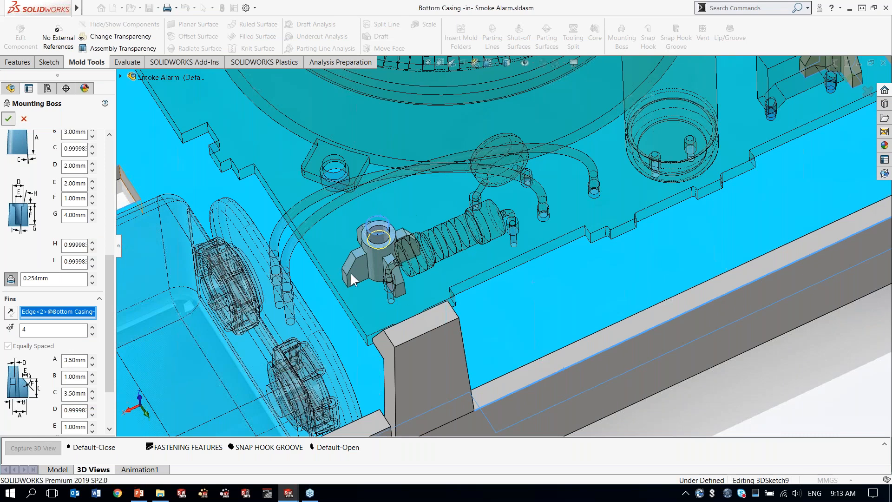
{"action": "key", "text": "Return"}
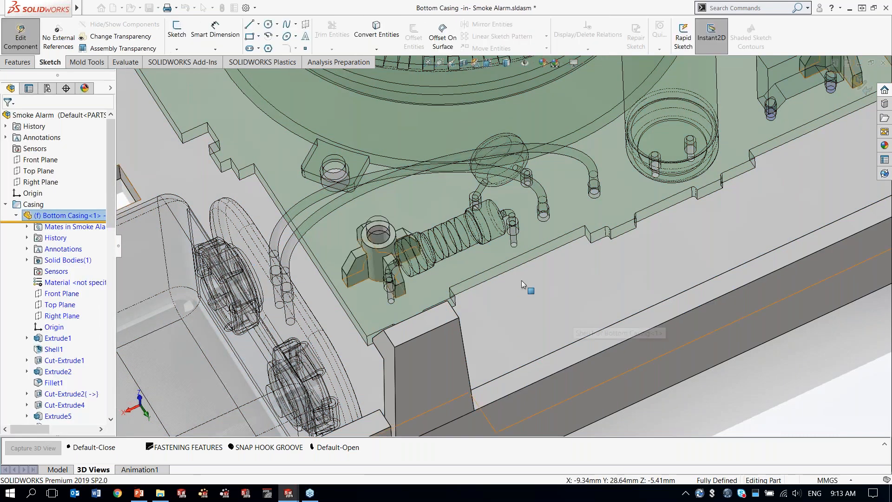
Step: Switch to the saved Snap Hook view and set the assembly transparency to Maintain Transparency
{"action": "middle_click_drag", "start_coordinate": [522, 280], "coordinate": [627, 287], "text": "ctrl"}
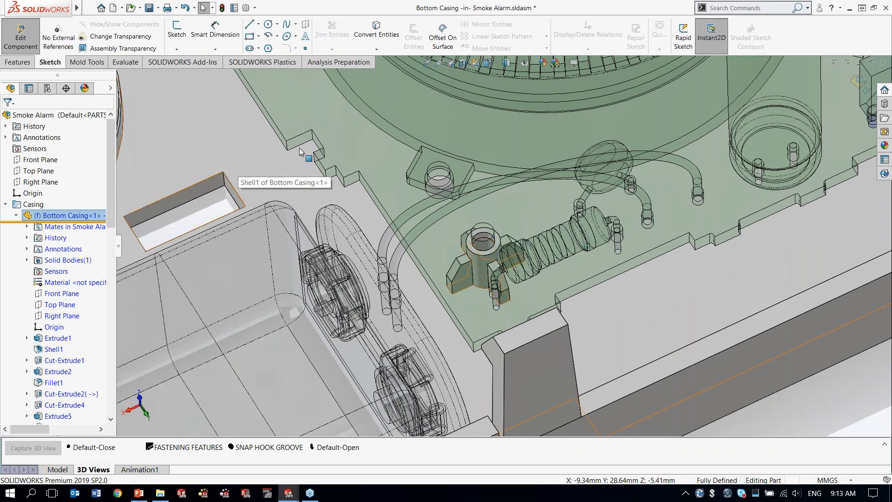
{"action": "key", "text": "space"}
{"action": "key", "text": "f"}
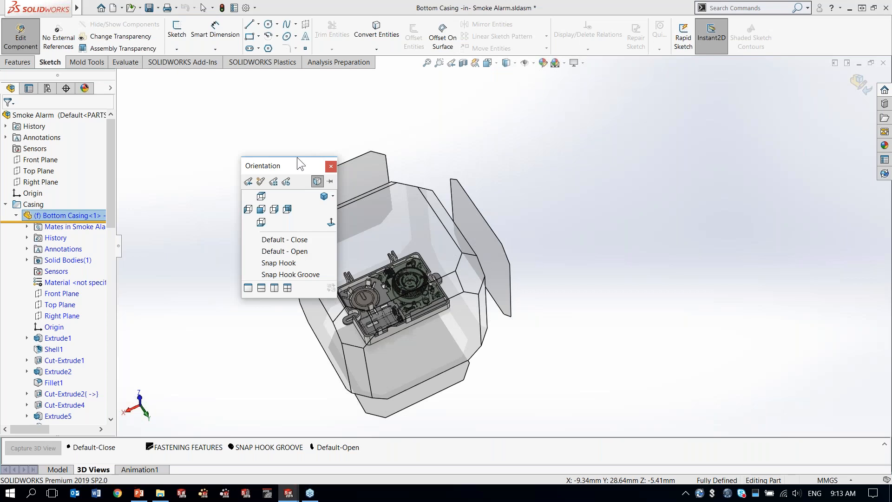
{"action": "left_click", "coordinate": [298, 264]}
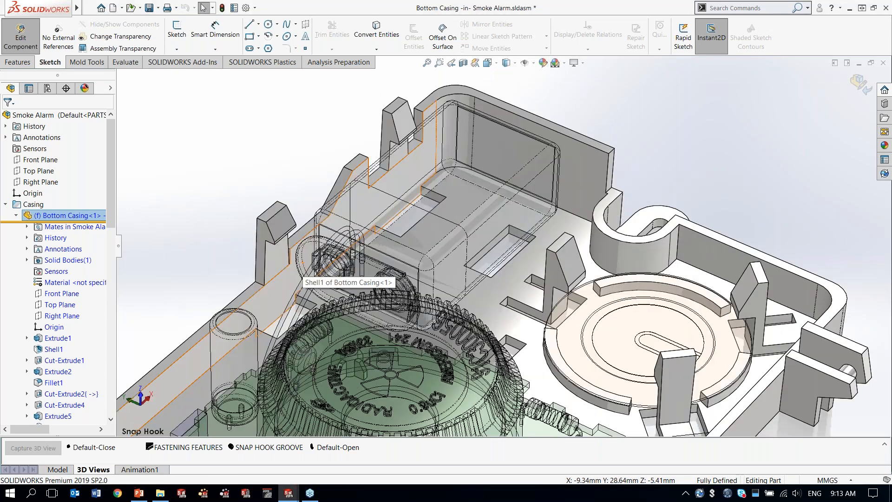
{"action": "left_click", "coordinate": [123, 48]}
{"action": "left_click", "coordinate": [120, 70]}
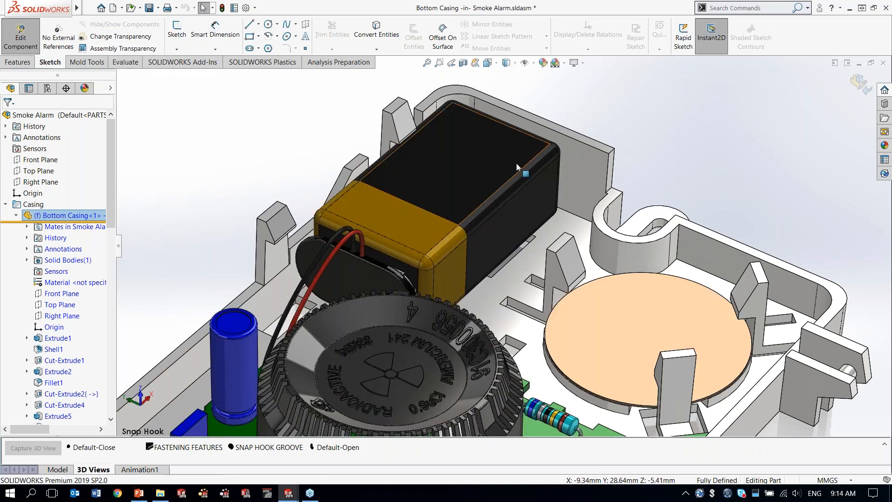
Step: Start a snap hook on the bottom casing and position it on the edge of the floor slot beside the battery
{"action": "scroll", "coordinate": [511, 184], "scroll_direction": "down", "scroll_amount": 2}
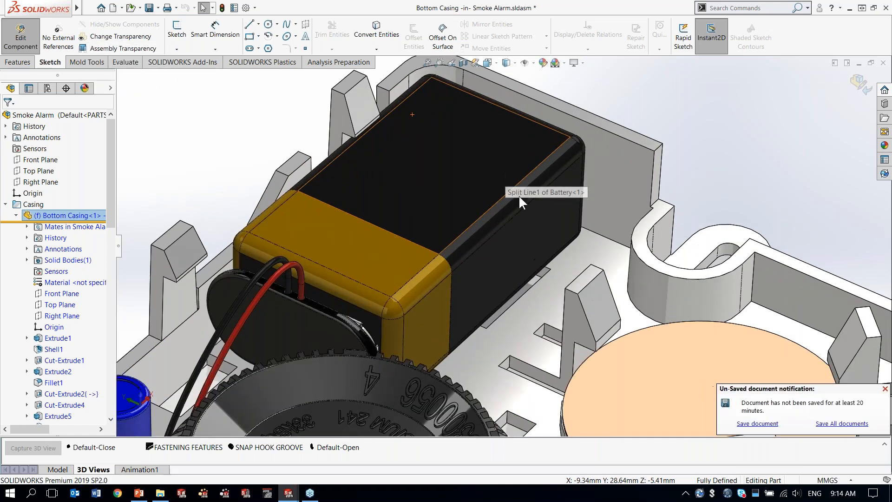
{"action": "left_click", "coordinate": [345, 121]}
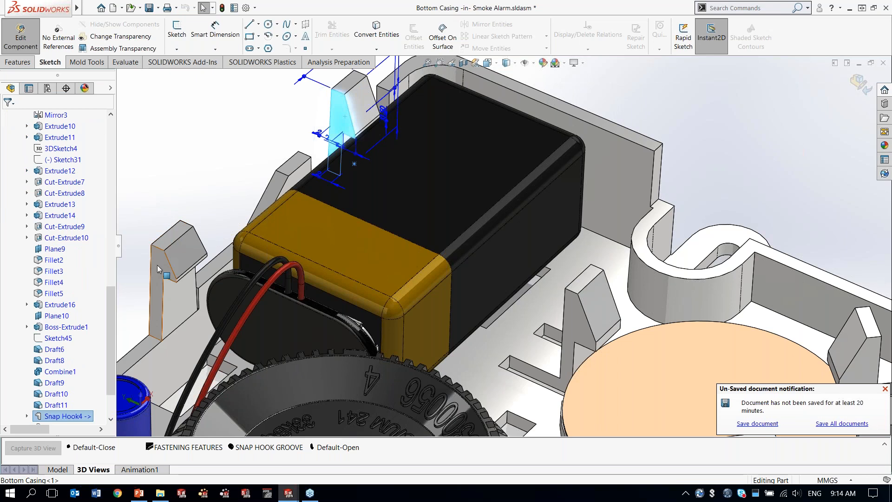
{"action": "left_click", "coordinate": [218, 141]}
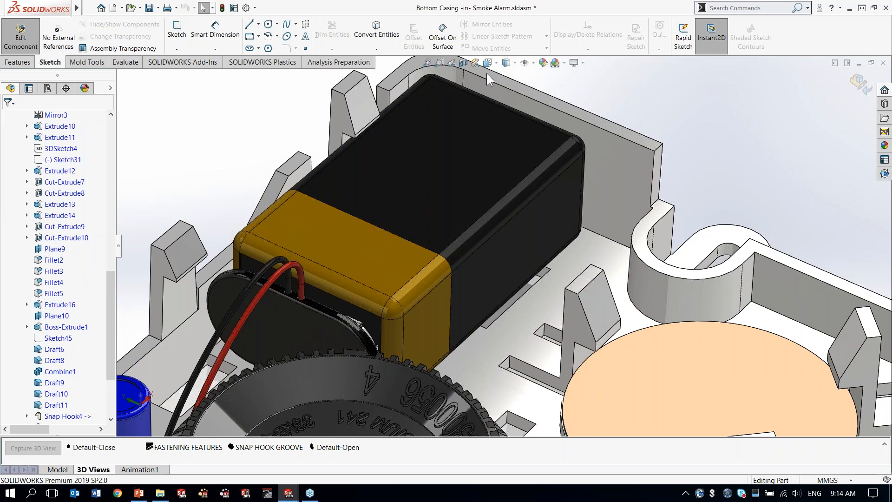
{"action": "scroll", "coordinate": [403, 48], "scroll_direction": "down", "scroll_amount": 1}
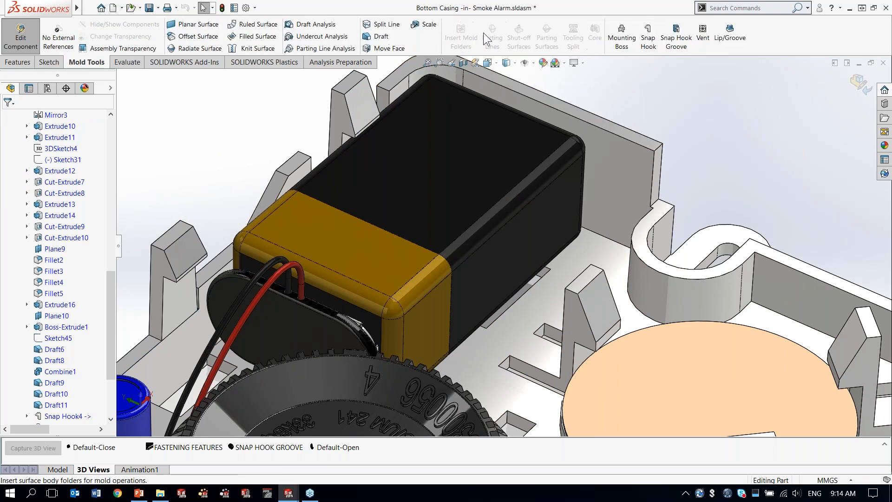
{"action": "left_click", "coordinate": [649, 39]}
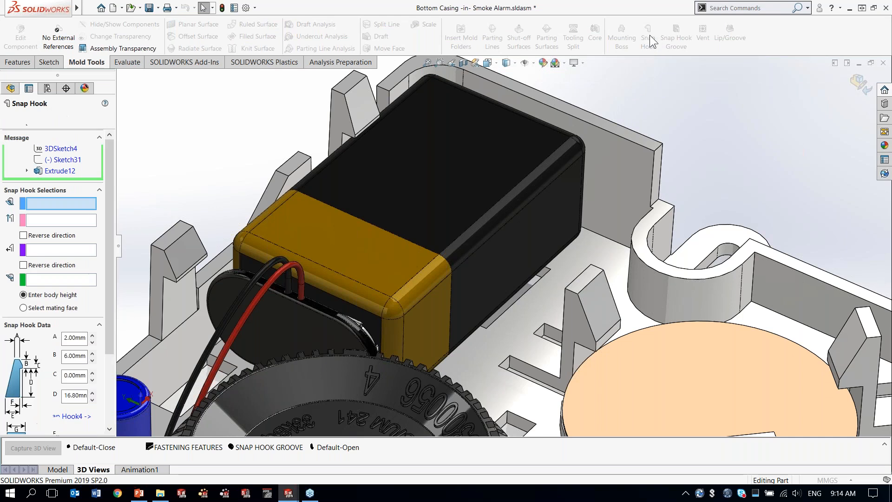
{"action": "left_click", "coordinate": [521, 297]}
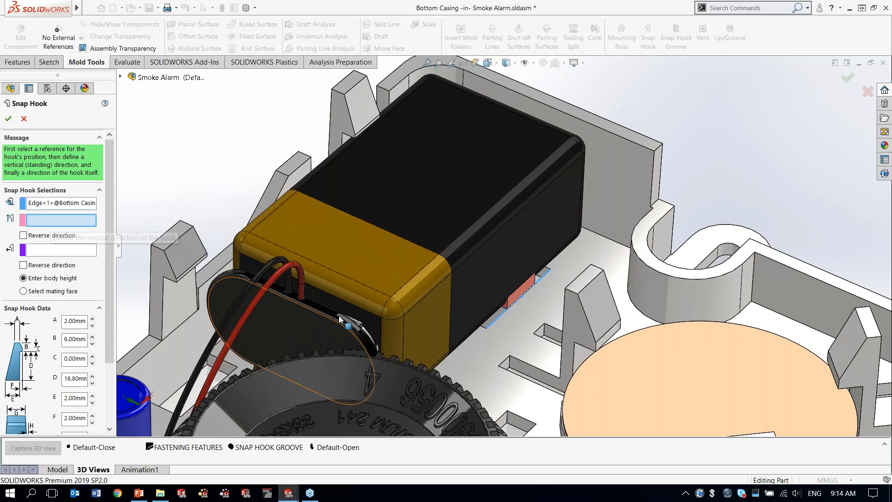
Step: Define the hook's vertical direction with the casing floor and its hook direction with the battery's long side face, reversed
{"action": "left_click", "coordinate": [509, 342]}
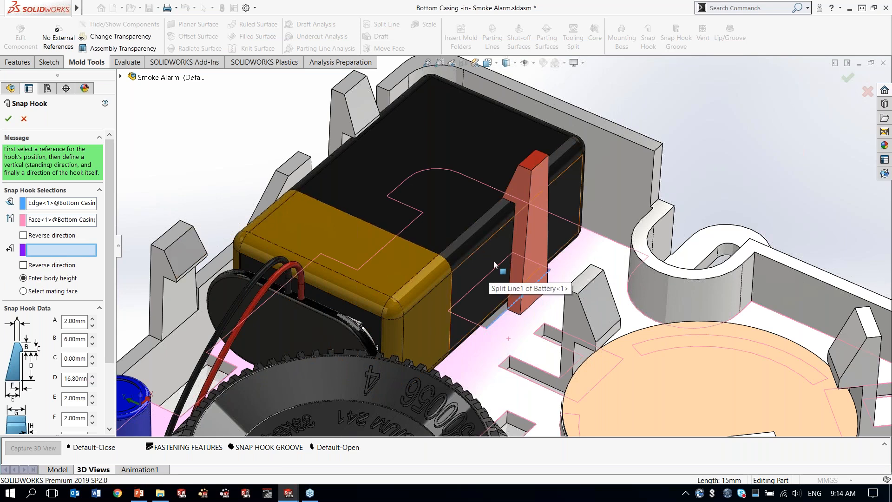
{"action": "left_click", "coordinate": [481, 276]}
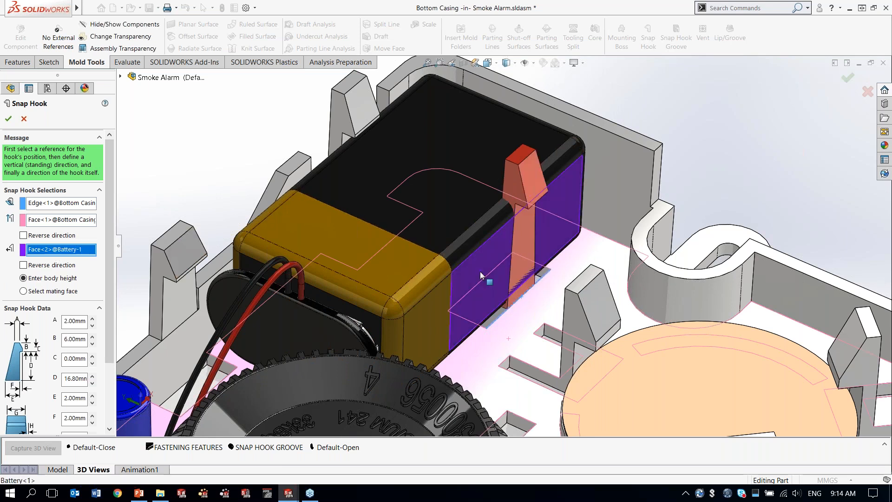
{"action": "left_click", "coordinate": [23, 265]}
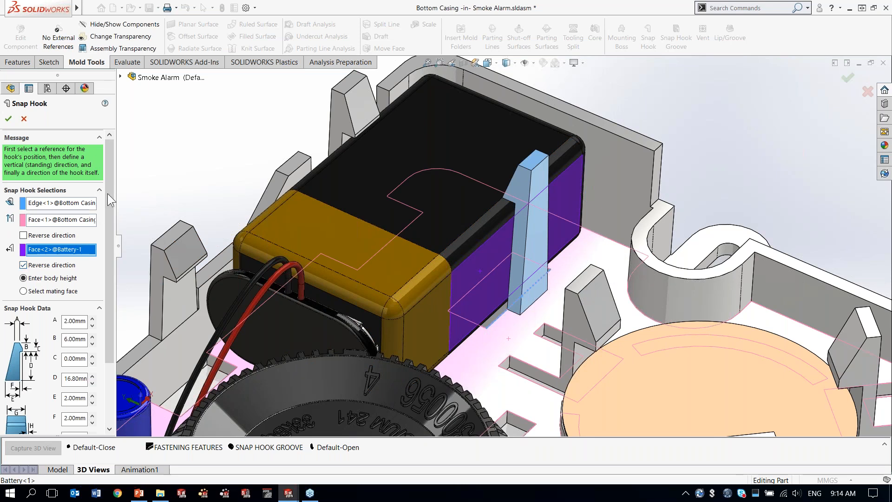
Step: Set the hook's body height by using the battery's top face as mating face, complete the hook and exit part editing
{"action": "left_click_drag", "start_coordinate": [110, 201], "coordinate": [120, 273]}
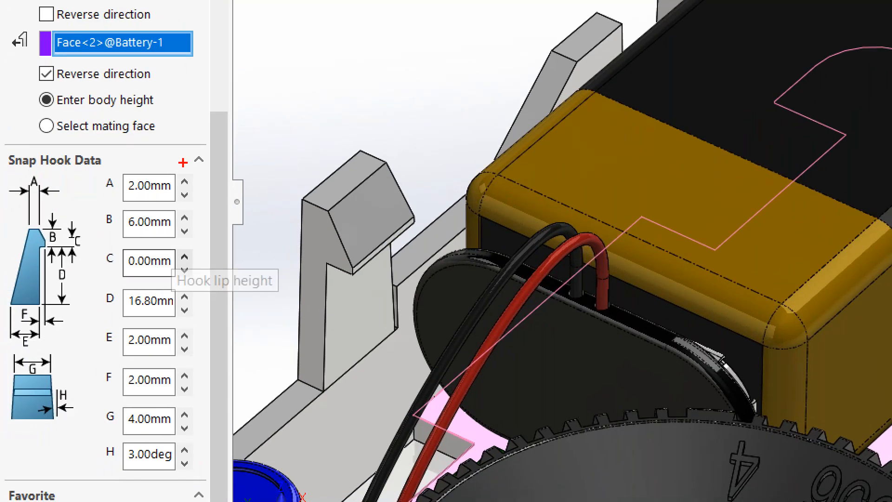
{"action": "mouse_move", "coordinate": [192, 149]}
{"action": "left_mouse_down"}
{"action": "mouse_move", "coordinate": [121, 147]}
{"action": "mouse_move", "coordinate": [2, 179]}
{"action": "mouse_move", "coordinate": [1, 476]}
{"action": "mouse_move", "coordinate": [157, 495]}
{"action": "mouse_move", "coordinate": [199, 405]}
{"action": "mouse_move", "coordinate": [210, 160]}
{"action": "mouse_move", "coordinate": [181, 153]}
{"action": "left_mouse_up"}
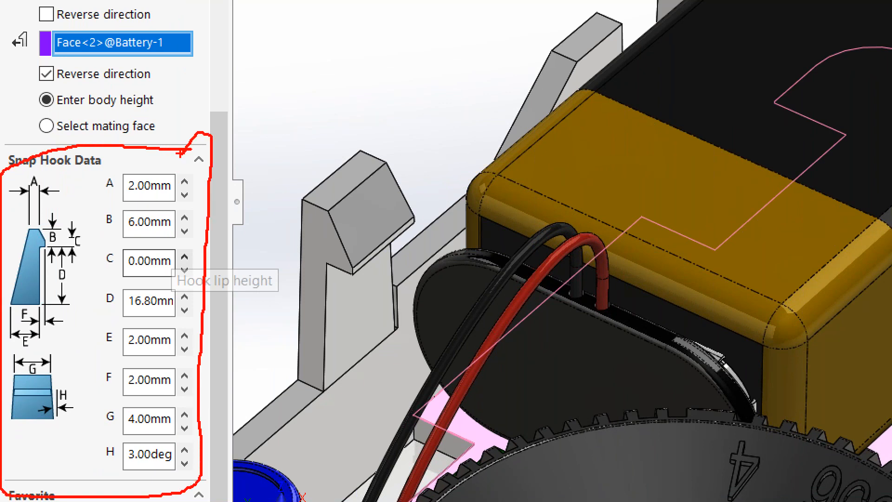
{"action": "key", "text": "Escape"}
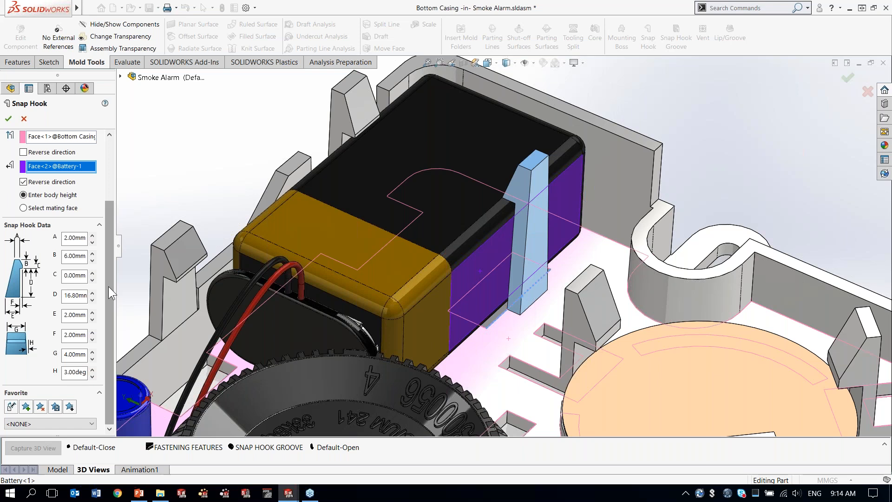
{"action": "scroll", "coordinate": [108, 286], "scroll_direction": "up", "scroll_amount": 3}
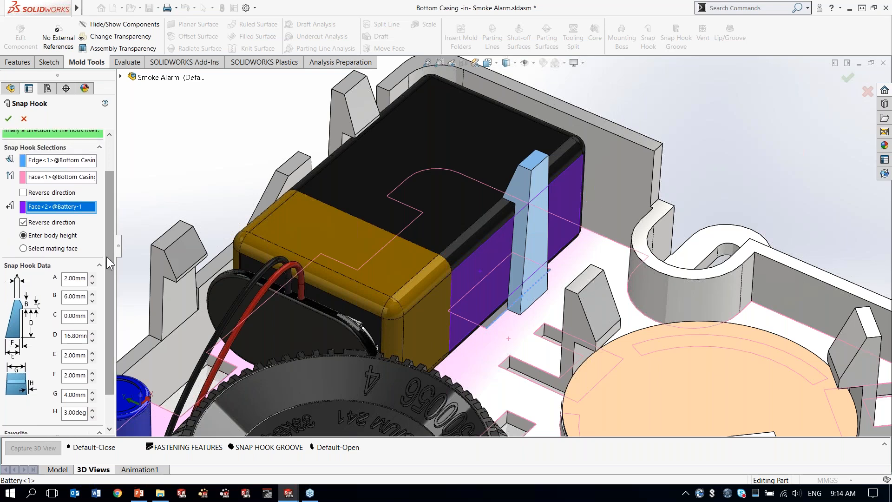
{"action": "left_click", "coordinate": [23, 249]}
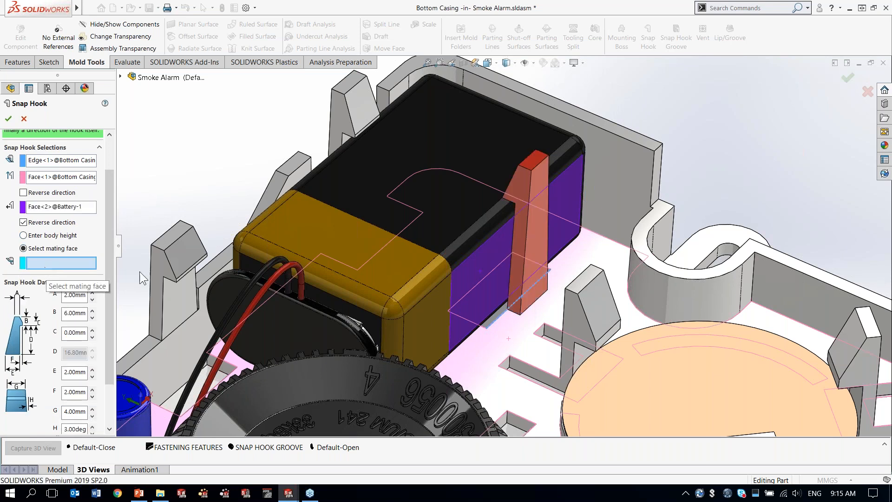
{"action": "left_click", "coordinate": [448, 205]}
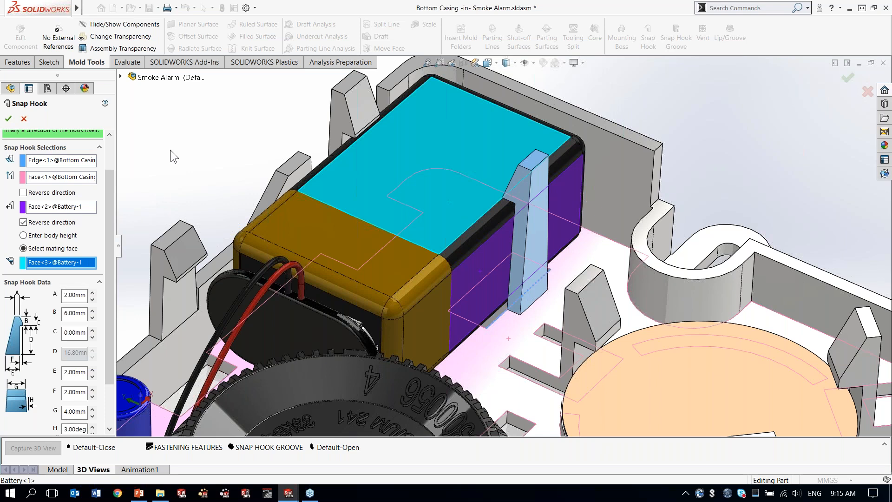
{"action": "left_click", "coordinate": [8, 119]}
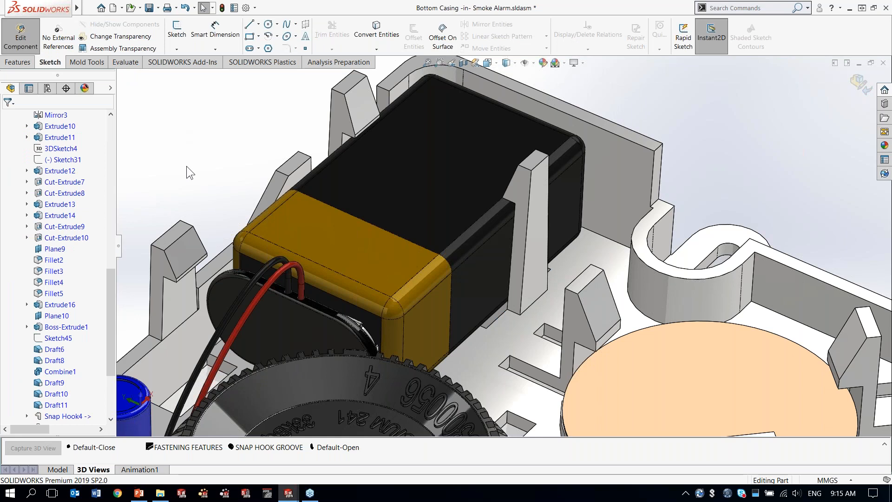
{"action": "left_click", "coordinate": [14, 33]}
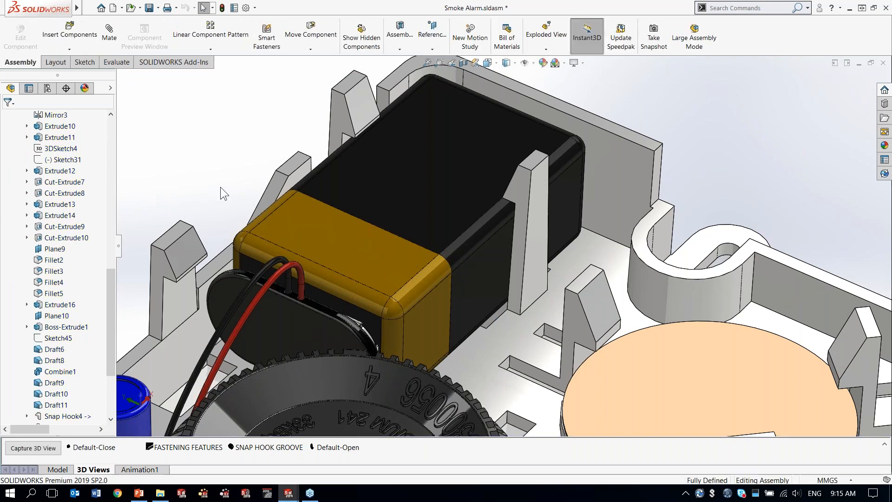
Step: Switch to the saved Snap Hook Groove view and move its section plane to a 4.00 mm offset, cutting through the snap hook
{"action": "left_click", "coordinate": [268, 447]}
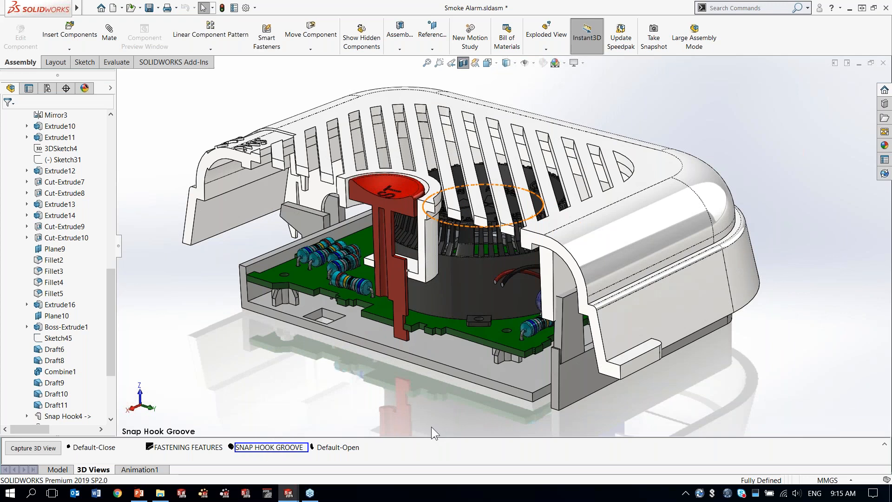
{"action": "right_click", "coordinate": [288, 372]}
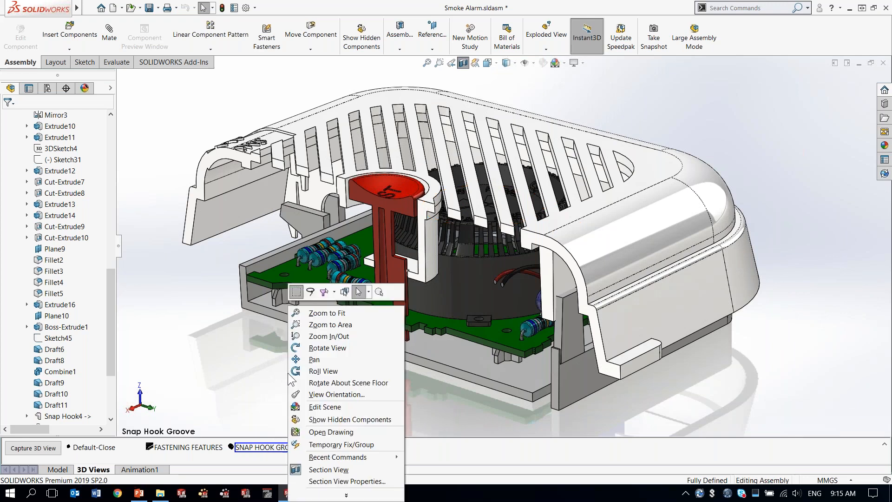
{"action": "left_click", "coordinate": [328, 481]}
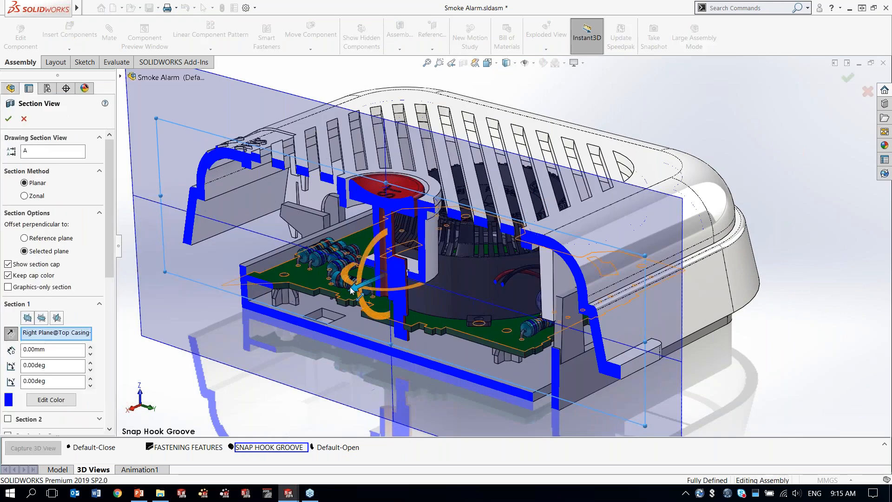
{"action": "left_click_drag", "start_coordinate": [352, 289], "coordinate": [367, 288]}
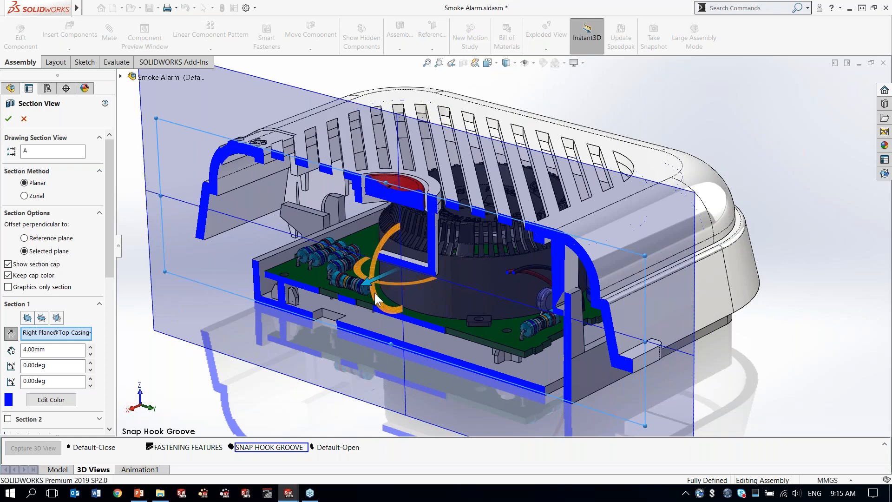
{"action": "right_click", "coordinate": [451, 300]}
Step: Edit the top casing in the context of the assembly, at the inner wall overlapped by the sectioned snap hook
{"action": "scroll", "coordinate": [570, 297], "scroll_direction": "down", "scroll_amount": 10}
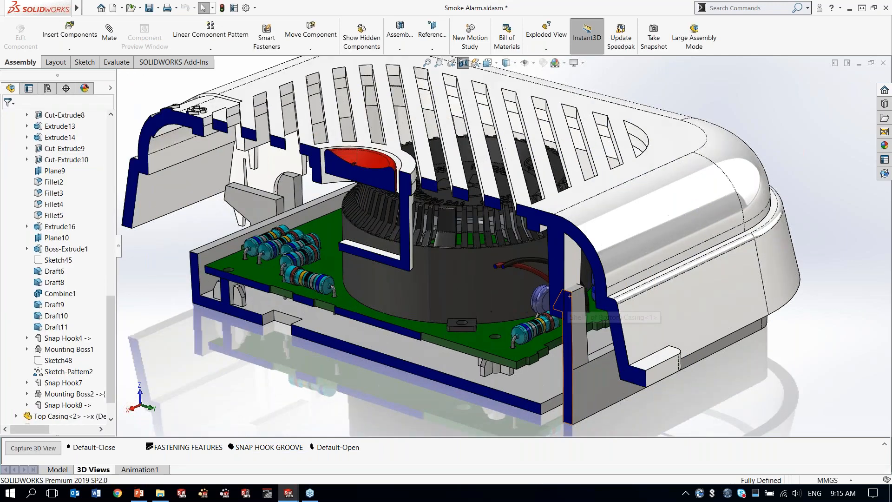
{"action": "scroll", "coordinate": [574, 307], "scroll_direction": "down", "scroll_amount": 2}
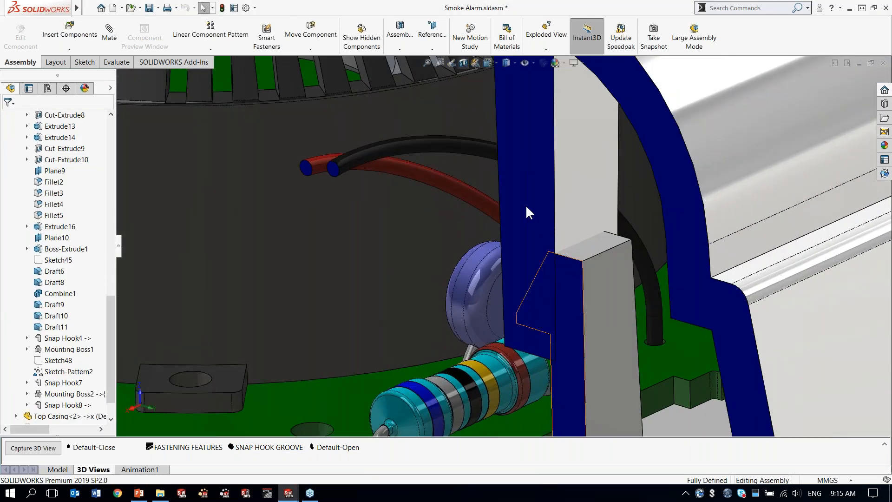
{"action": "middle_click_drag", "start_coordinate": [569, 305], "coordinate": [486, 177], "text": "ctrl"}
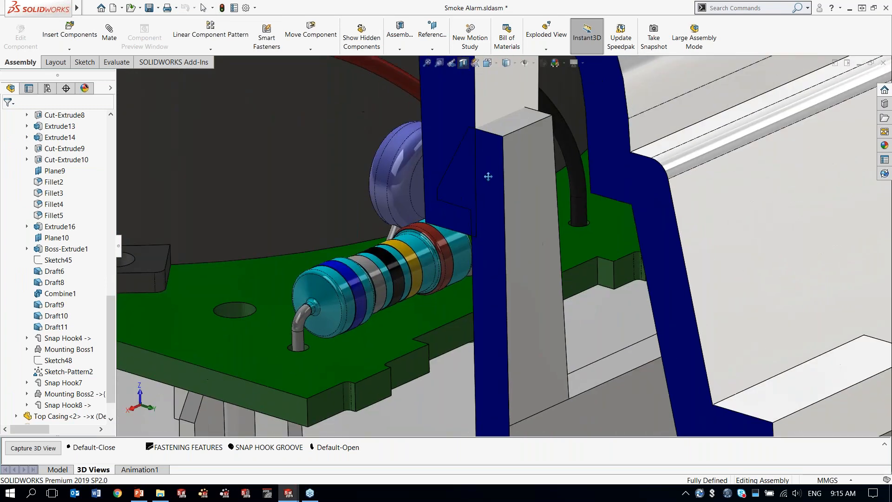
{"action": "left_click", "coordinate": [493, 291]}
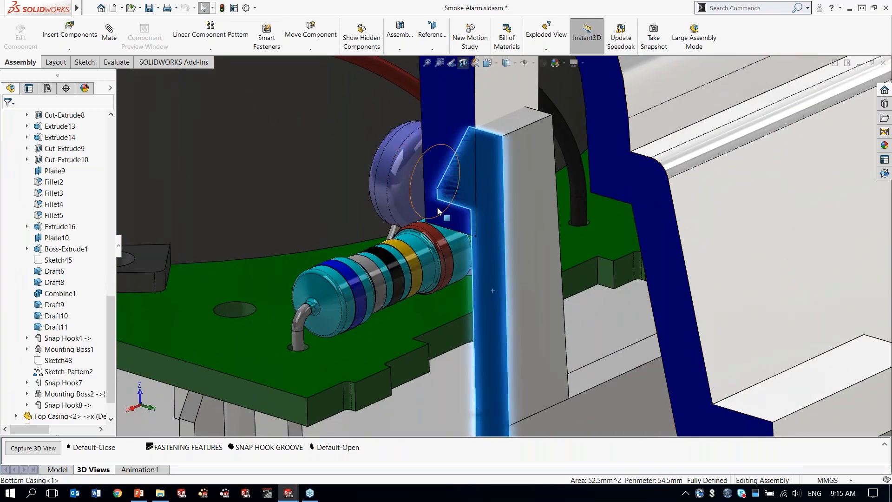
{"action": "left_click", "coordinate": [451, 102]}
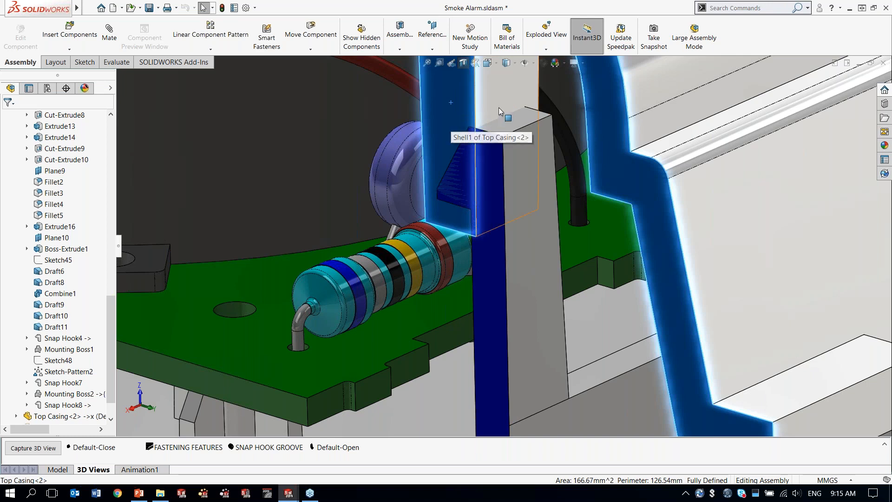
{"action": "middle_click_drag", "start_coordinate": [497, 116], "coordinate": [494, 191], "text": "ctrl"}
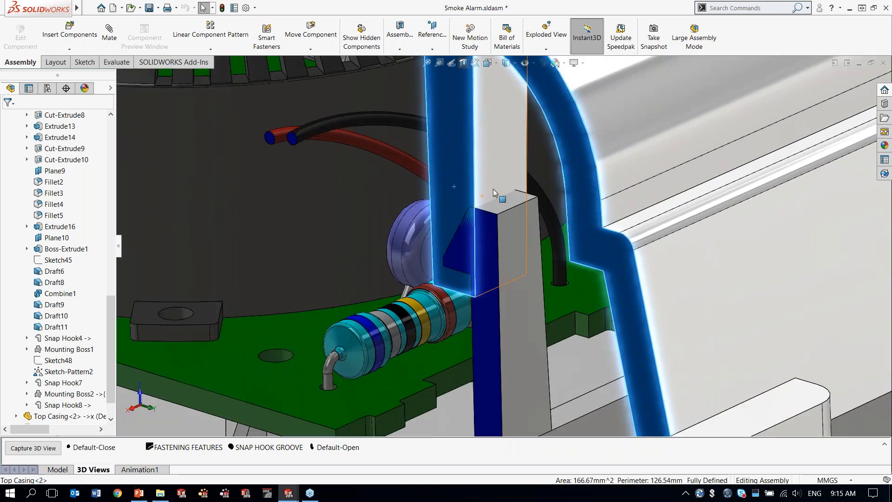
{"action": "left_click", "coordinate": [492, 156]}
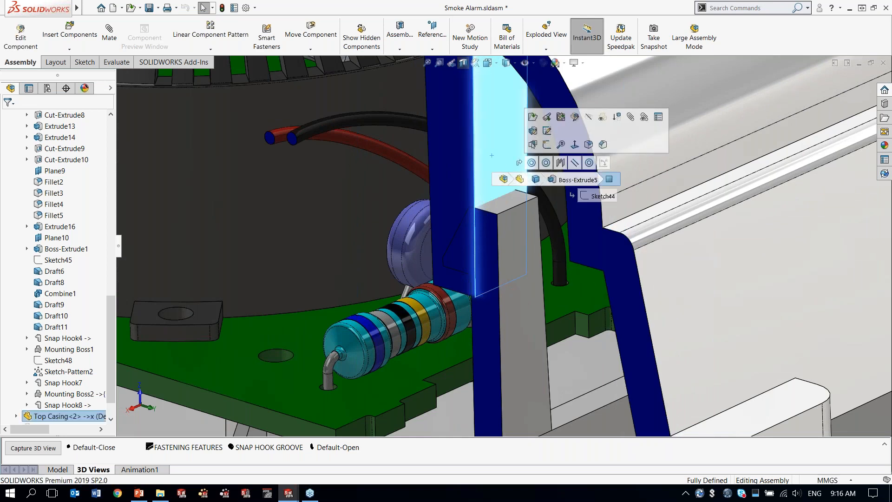
{"action": "left_click", "coordinate": [575, 117]}
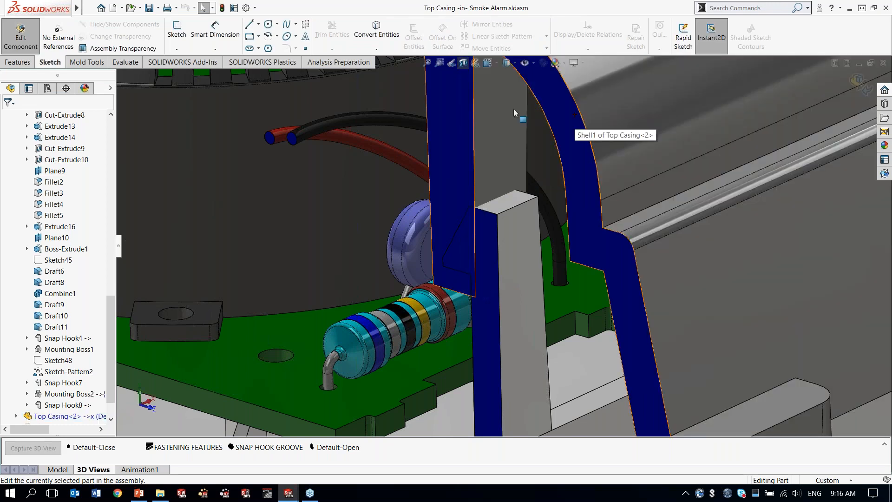
Step: Create a snap hook groove in the top casing body from the bottom casing's overlapping snap hook and return to the assembly
{"action": "left_click", "coordinate": [87, 61]}
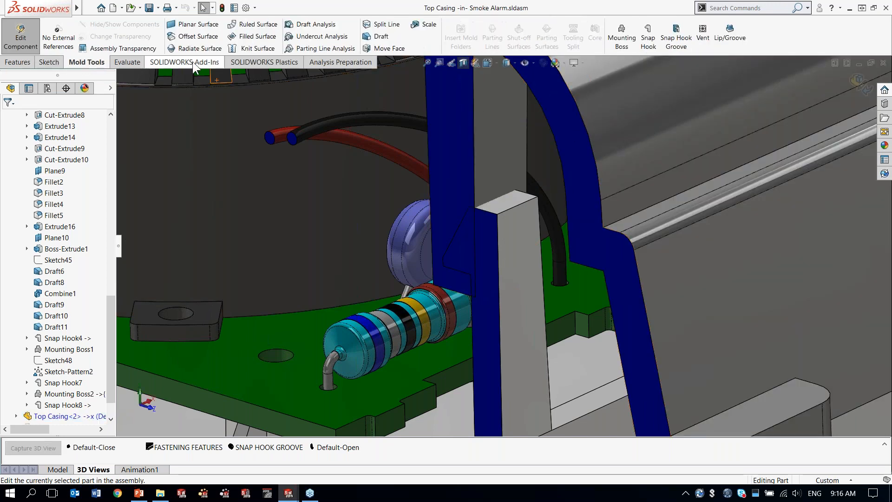
{"action": "left_click", "coordinate": [676, 37]}
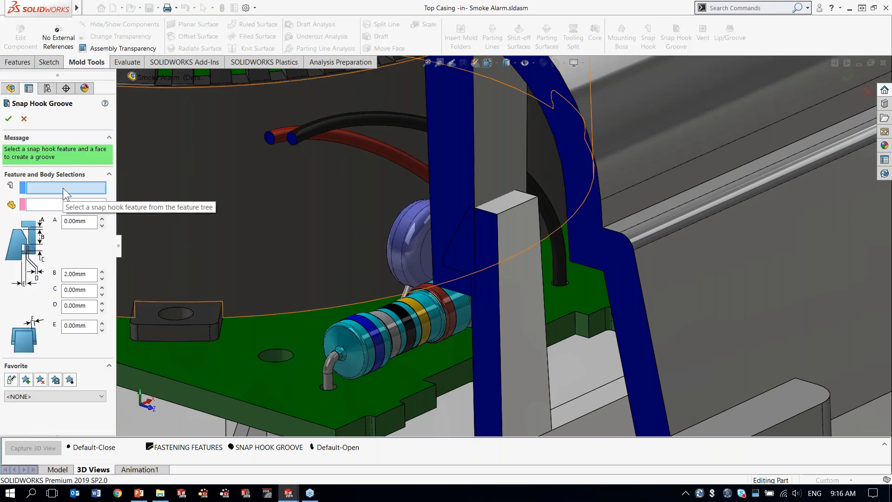
{"action": "left_click", "coordinate": [519, 256]}
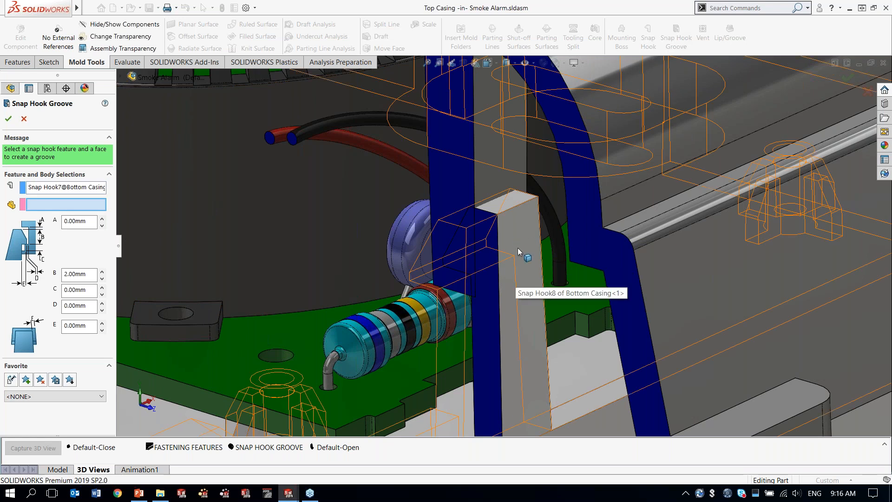
{"action": "left_click", "coordinate": [497, 172]}
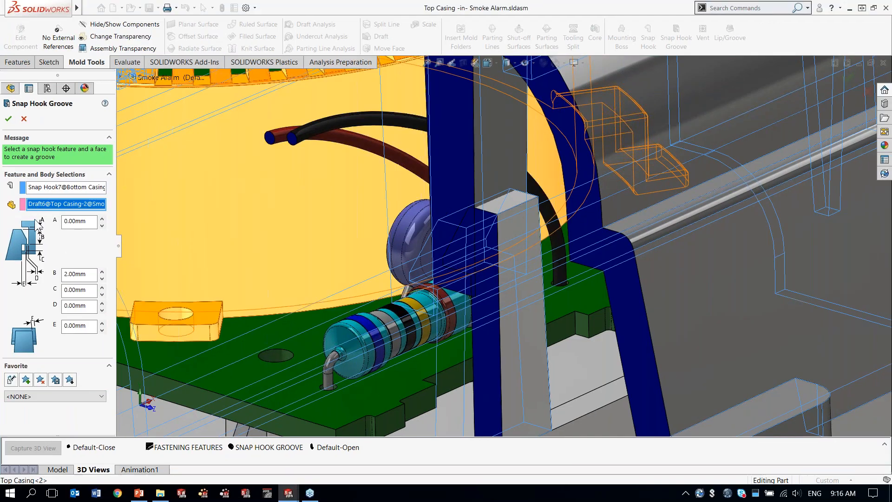
{"action": "left_click", "coordinate": [8, 118]}
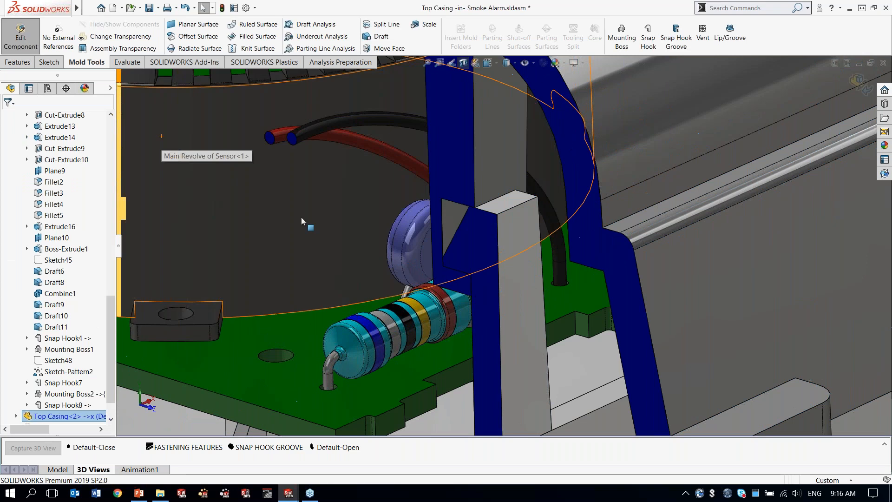
{"action": "mouse_move", "coordinate": [527, 240]}
{"action": "middle_mouse_down"}
{"action": "mouse_move", "coordinate": [560, 240]}
{"action": "mouse_move", "coordinate": [522, 240]}
{"action": "mouse_move", "coordinate": [526, 252]}
{"action": "middle_mouse_up"}
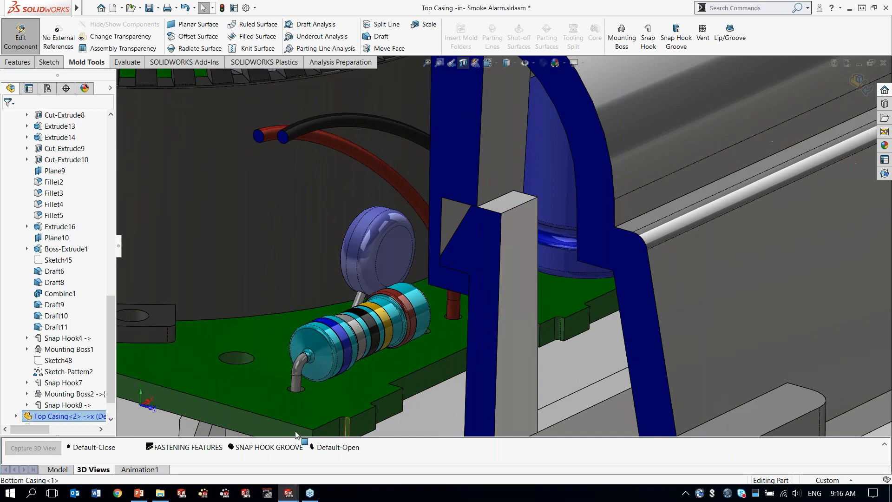
{"action": "left_click", "coordinate": [24, 30]}
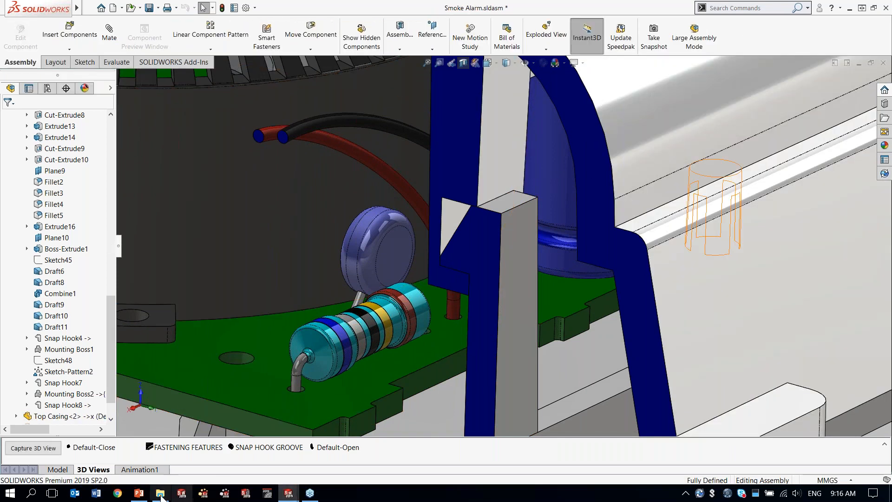
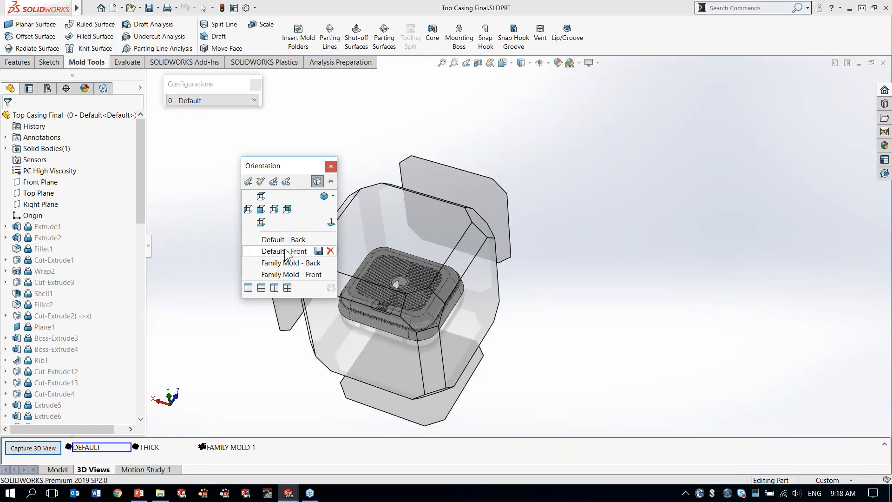
Step: Check the draft of Top Casing Final from its back at 1 degree, pulling along the central tab's flat face, and close the analysis
{"action": "left_click", "coordinate": [284, 251]}
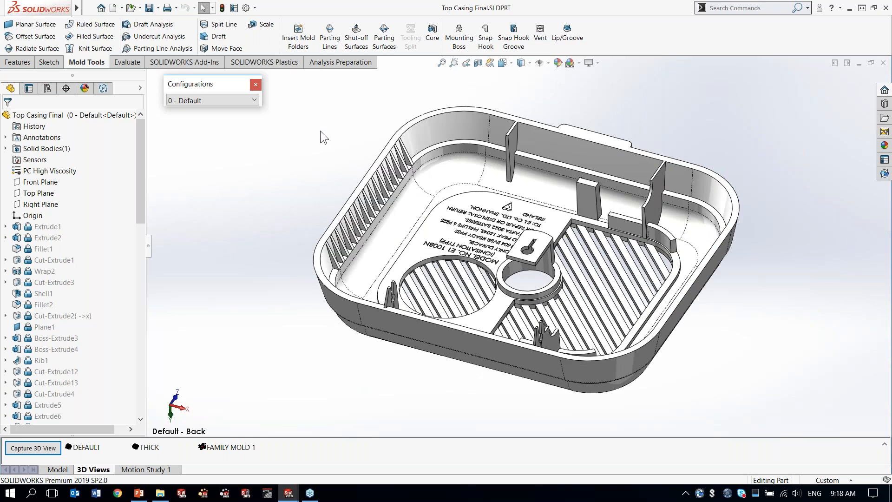
{"action": "left_click", "coordinate": [150, 25]}
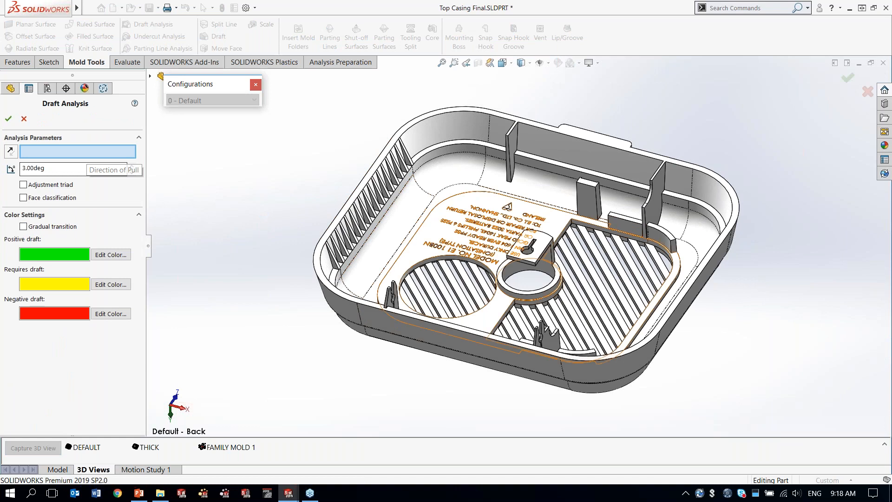
{"action": "left_click", "coordinate": [546, 242]}
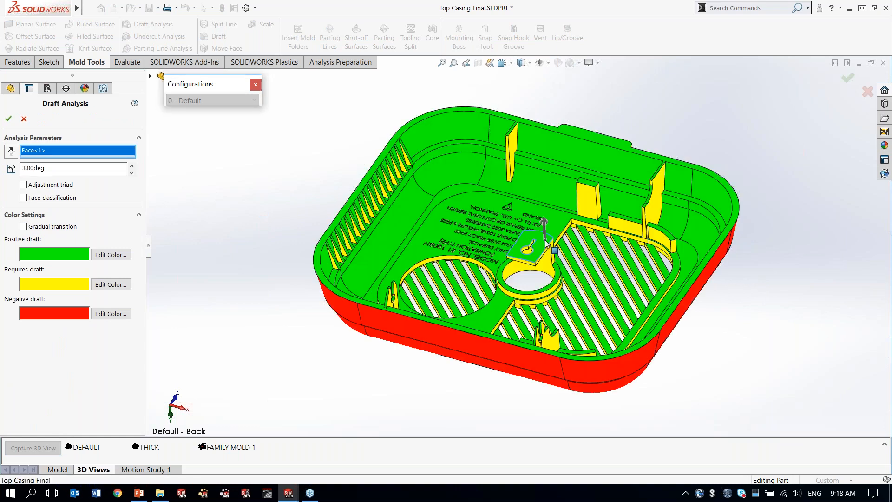
{"action": "left_click_drag", "start_coordinate": [61, 168], "coordinate": [24, 168]}
{"action": "type", "text": "1"}
{"action": "key", "text": "Return"}
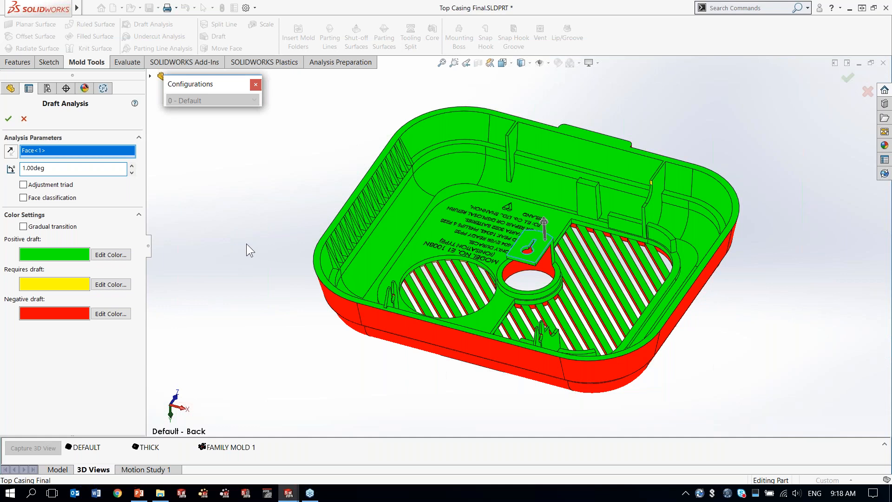
{"action": "middle_click_drag", "start_coordinate": [246, 243], "coordinate": [312, 270]}
{"action": "mouse_move", "coordinate": [372, 224]}
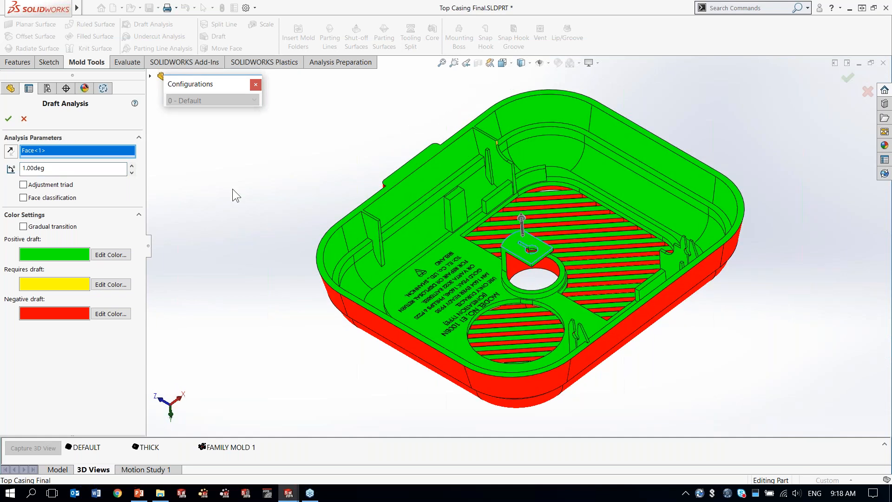
{"action": "left_click", "coordinate": [24, 119]}
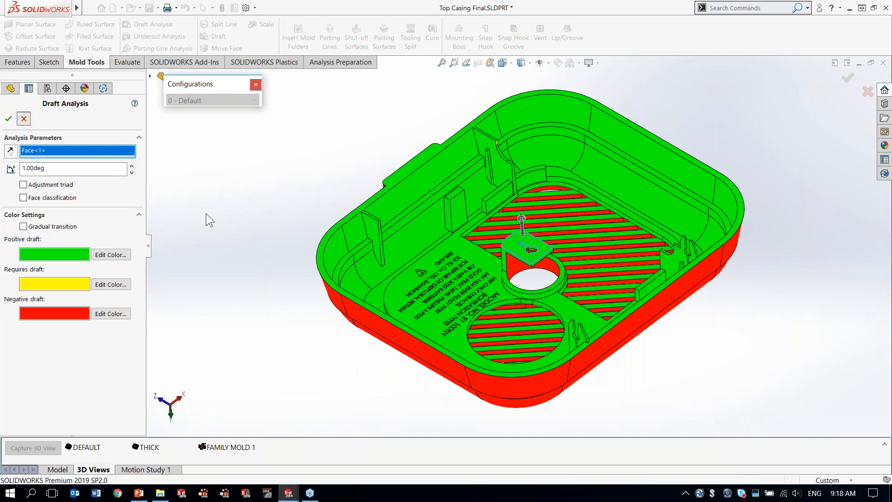
Step: Return to the Smoke Alarm assembly and open the Top Casing part in its own window
{"action": "key", "text": "ctrl+Tab"}
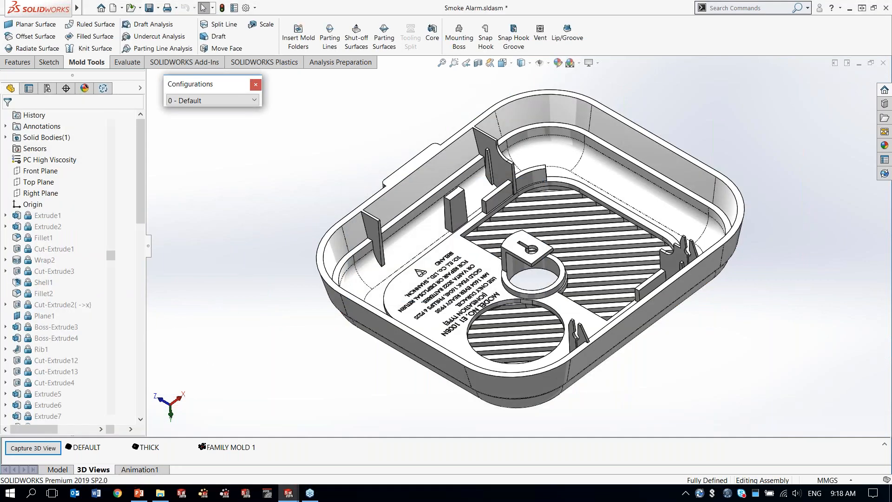
{"action": "double_click", "coordinate": [93, 447]}
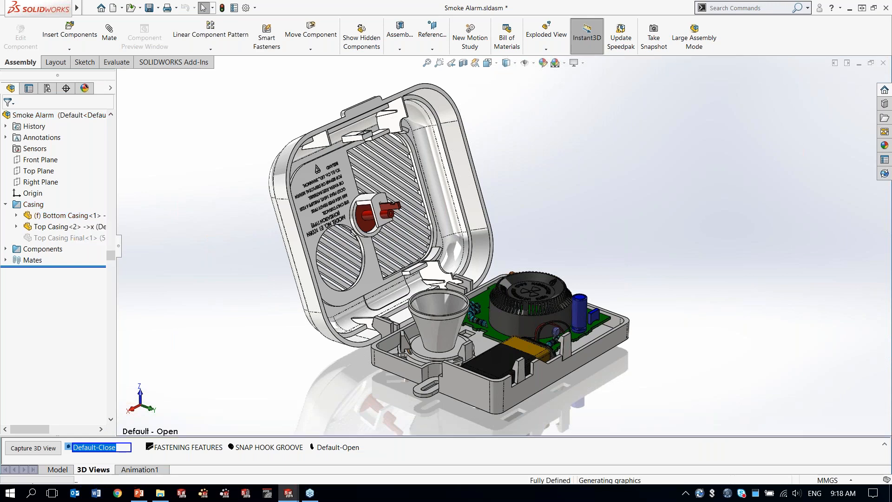
{"action": "left_click", "coordinate": [366, 276]}
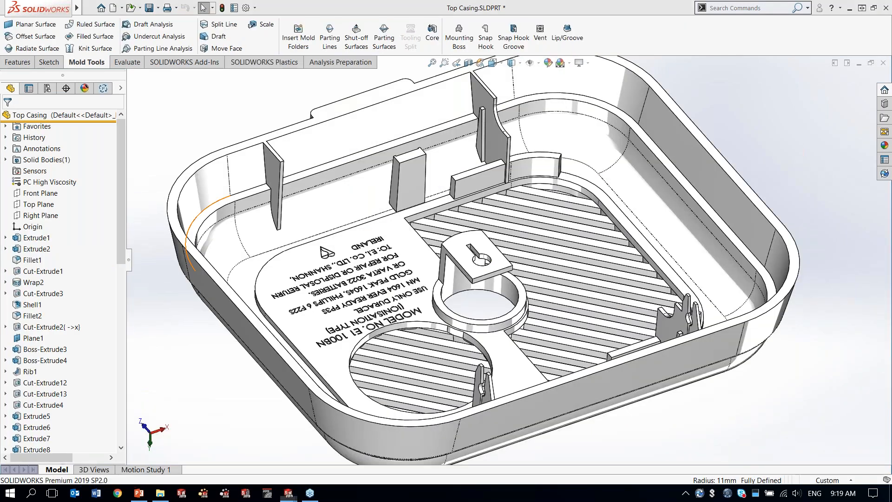
Step: Run a 1-degree draft analysis on the top casing, pulling along the central tab's flat face, examine the inner ribs and keep the colours displayed
{"action": "left_click", "coordinate": [149, 25]}
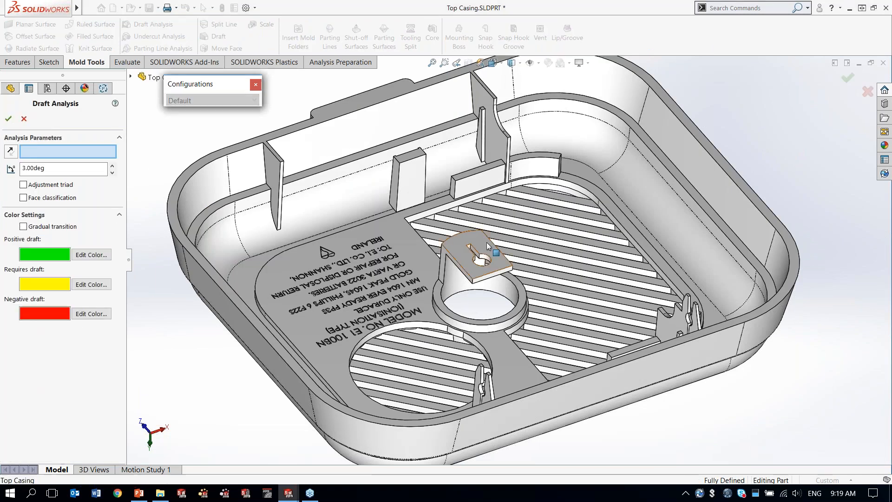
{"action": "left_click", "coordinate": [488, 246]}
{"action": "left_click_drag", "start_coordinate": [55, 168], "coordinate": [6, 169]}
{"action": "type", "text": "1"}
{"action": "key", "text": "Return"}
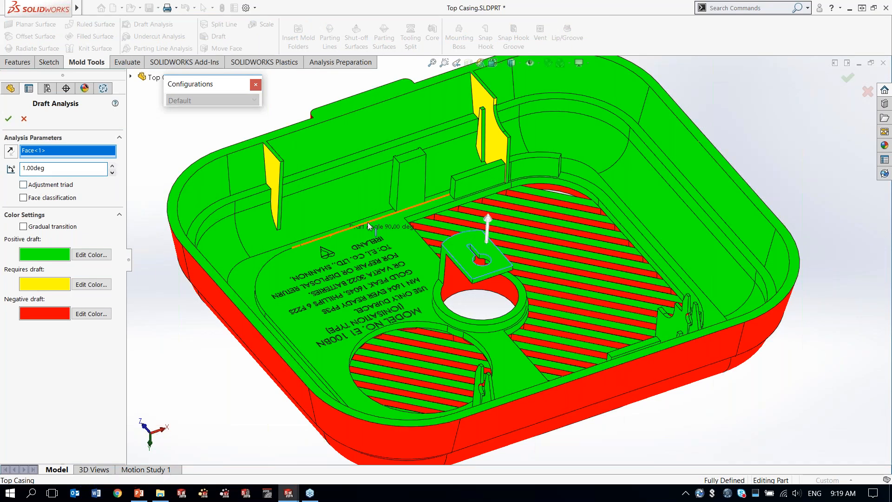
{"action": "middle_click_drag", "start_coordinate": [382, 208], "coordinate": [426, 206], "text": "ctrl"}
{"action": "scroll", "coordinate": [425, 206], "scroll_direction": "up", "scroll_amount": 2}
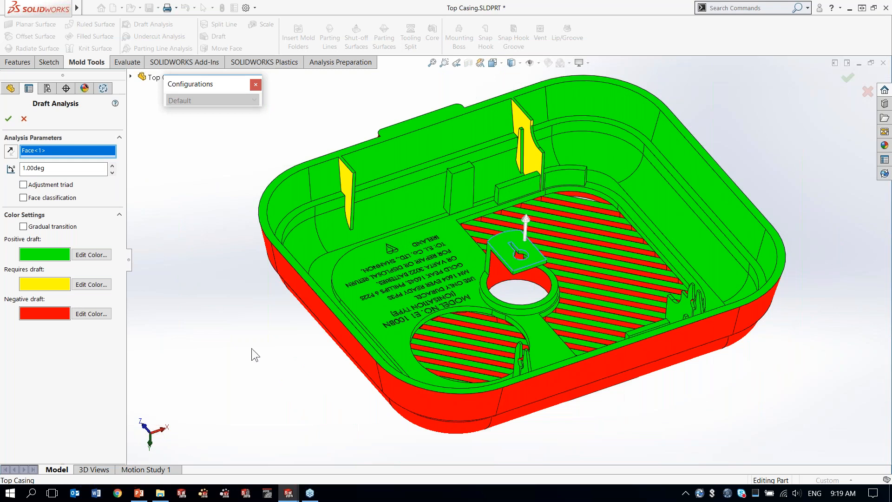
{"action": "mouse_move", "coordinate": [498, 240]}
{"action": "middle_click_drag", "start_coordinate": [499, 241], "coordinate": [516, 242]}
{"action": "mouse_move", "coordinate": [339, 197]}
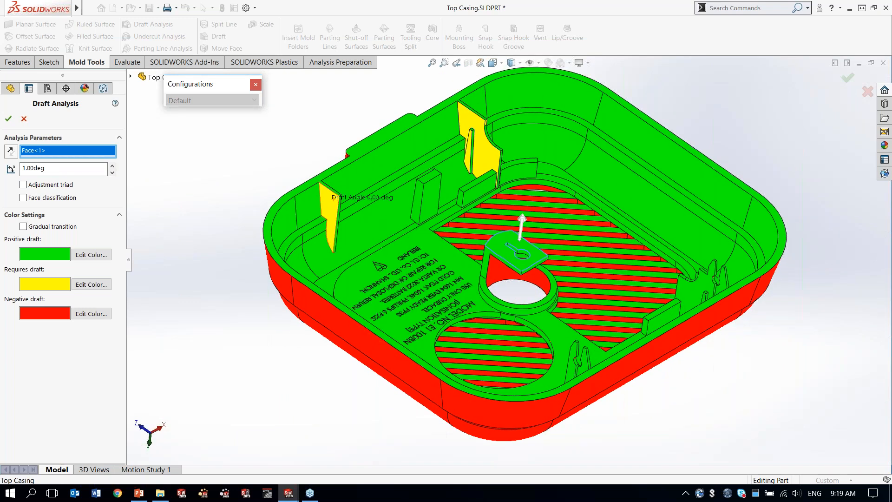
{"action": "scroll", "coordinate": [339, 197], "scroll_direction": "down", "scroll_amount": 6}
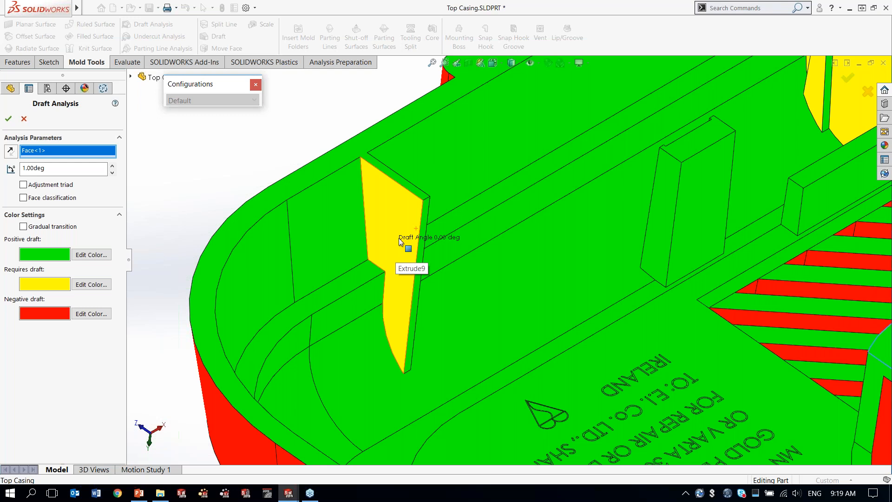
{"action": "left_click", "coordinate": [9, 119]}
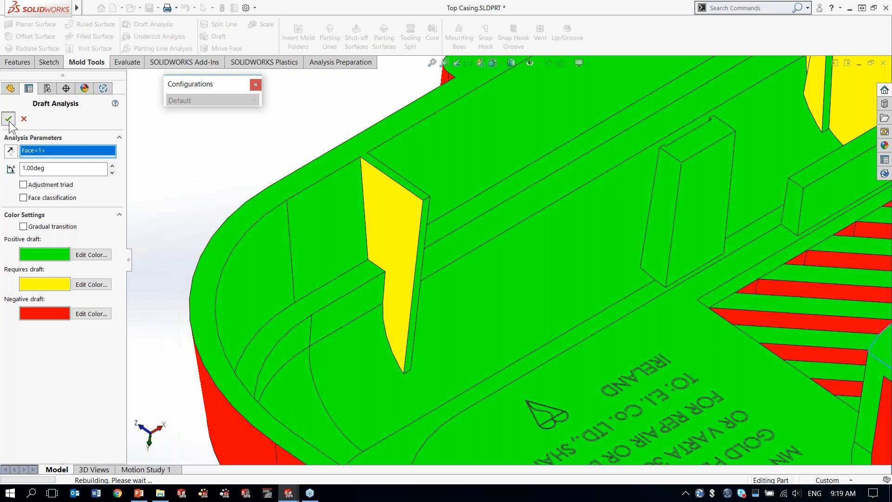
Step: Set up a 1-degree DraftXpert draft with the casing's rim face as neutral plane and the two inner ribs' yellow side faces as draft faces
{"action": "middle_click_drag", "start_coordinate": [378, 155], "coordinate": [477, 170]}
{"action": "middle_click_drag", "start_coordinate": [642, 171], "coordinate": [286, 157]}
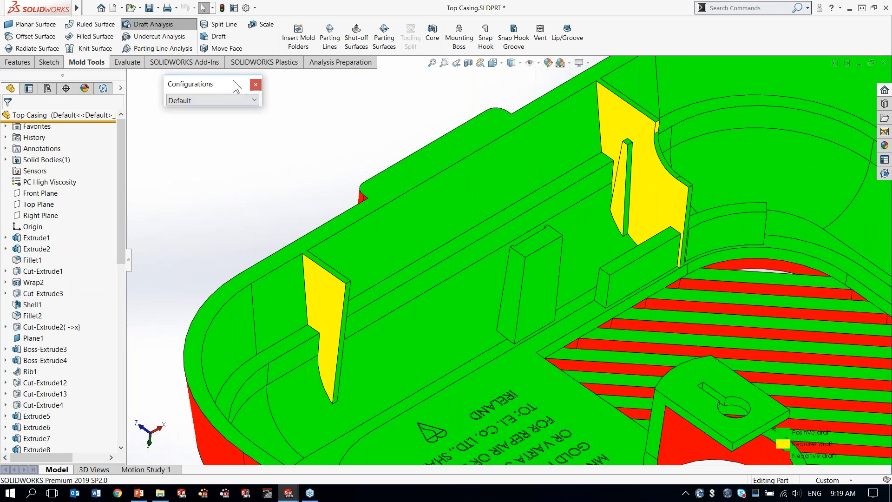
{"action": "left_click", "coordinate": [222, 37]}
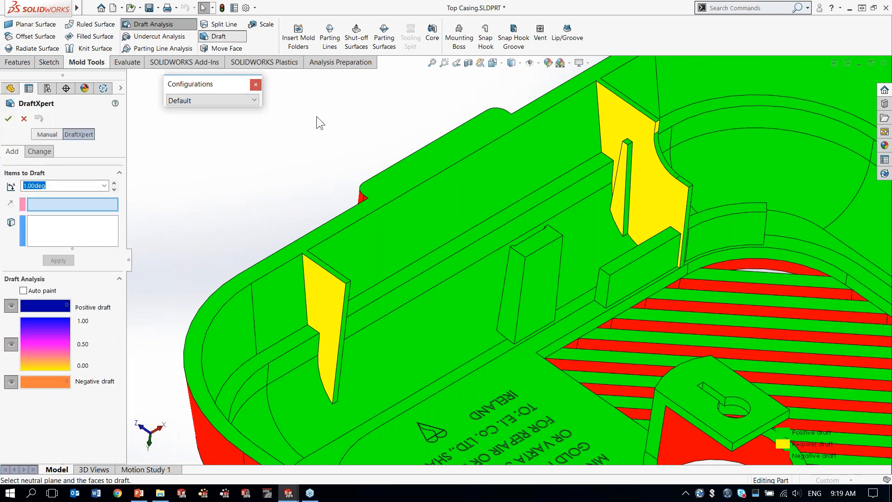
{"action": "left_click", "coordinate": [426, 155]}
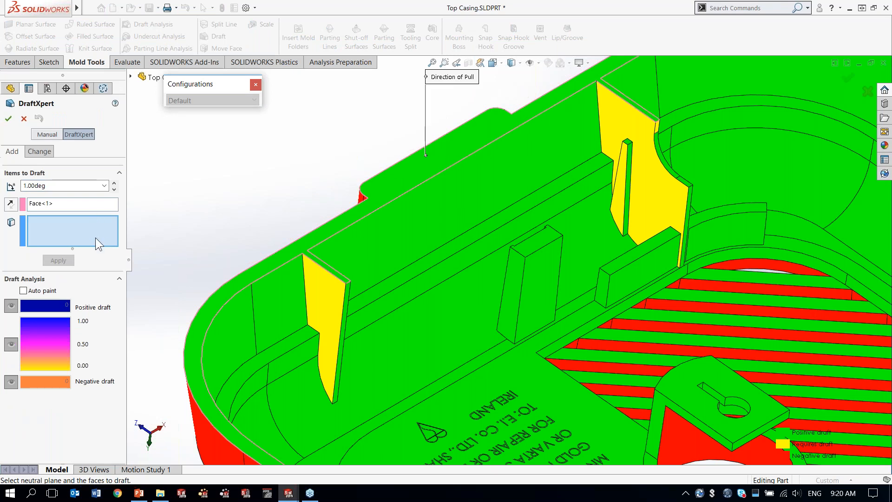
{"action": "left_click", "coordinate": [333, 286]}
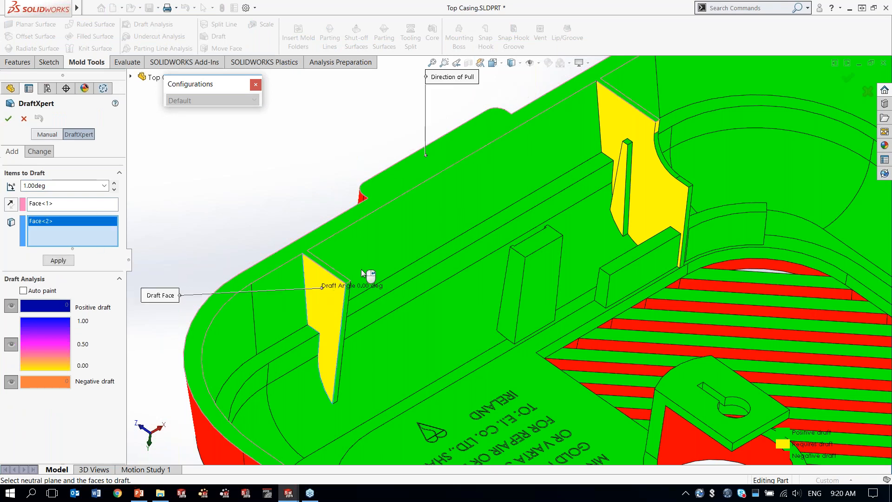
{"action": "left_click", "coordinate": [640, 124]}
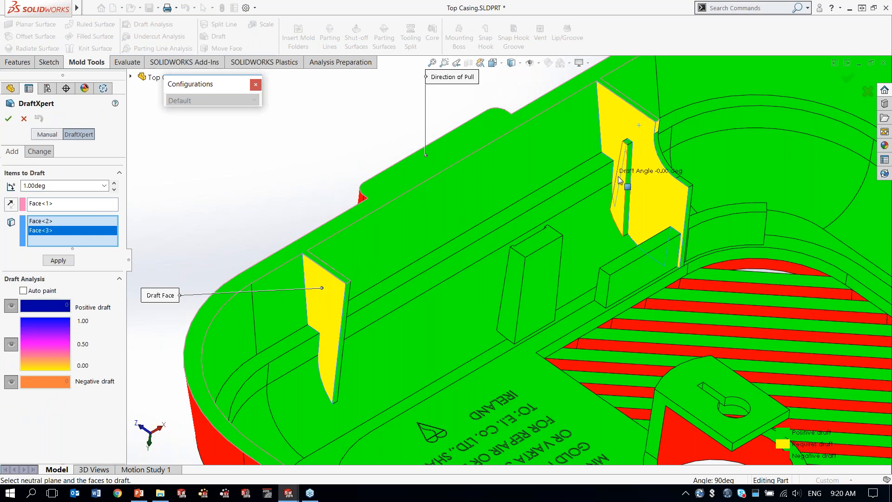
Step: Add the small rib's faces and the two inner ribs' opposite side faces to the draft, apply it and accept
{"action": "left_click", "coordinate": [499, 223]}
{"action": "middle_click_drag", "start_coordinate": [500, 223], "coordinate": [332, 187]}
{"action": "left_click", "coordinate": [505, 236]}
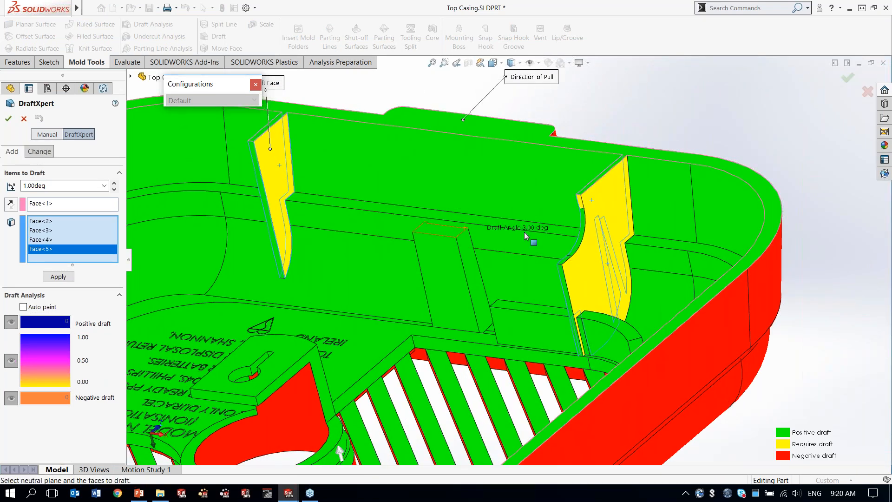
{"action": "left_click", "coordinate": [598, 218]}
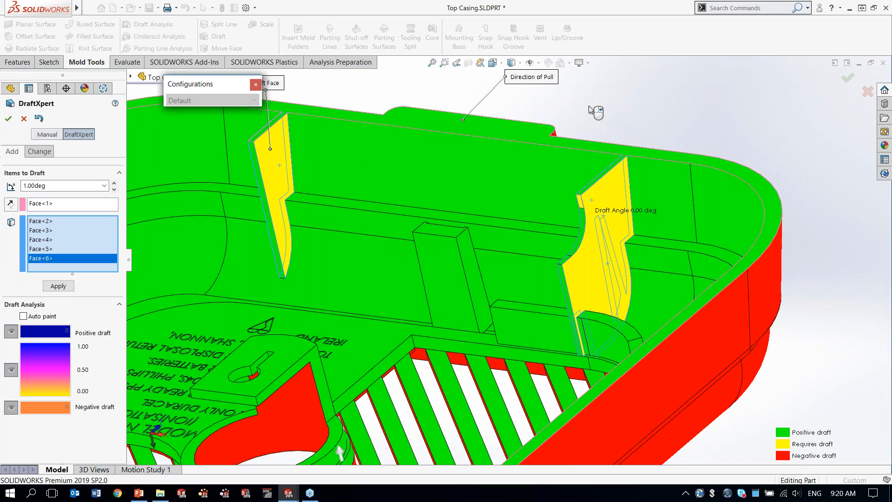
{"action": "middle_click_drag", "start_coordinate": [636, 122], "coordinate": [753, 160], "text": "ctrl"}
{"action": "middle_click_drag", "start_coordinate": [593, 109], "coordinate": [679, 206]}
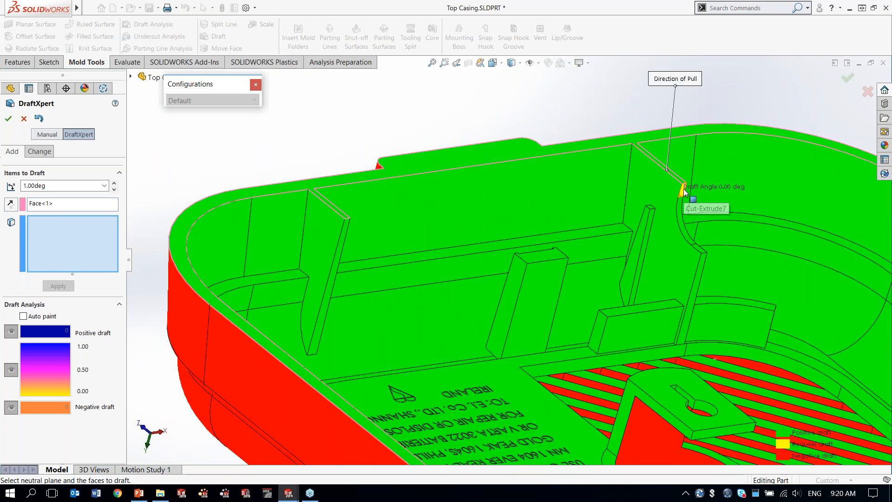
{"action": "left_click", "coordinate": [8, 118]}
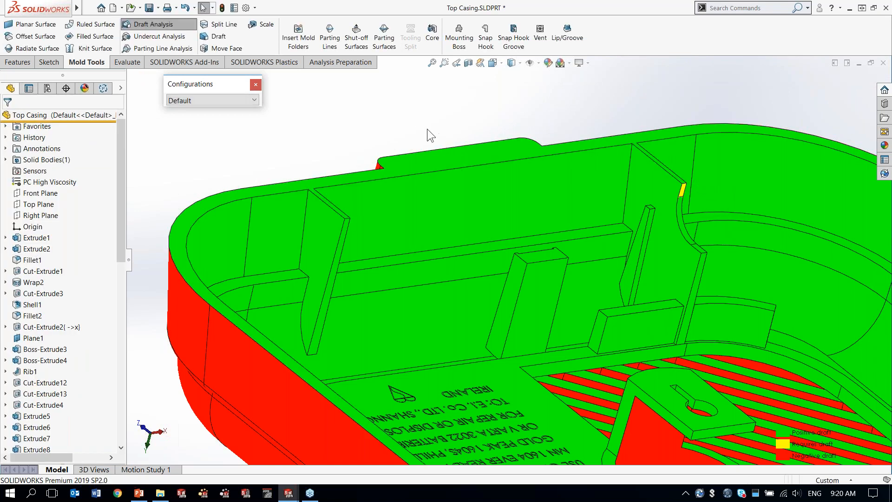
Step: Turn off the draft analysis display and run an undercut analysis with the central tab's flat face as the pull direction
{"action": "scroll", "coordinate": [420, 129], "scroll_direction": "up", "scroll_amount": 3}
{"action": "middle_click_drag", "start_coordinate": [512, 148], "coordinate": [478, 178], "text": "ctrl"}
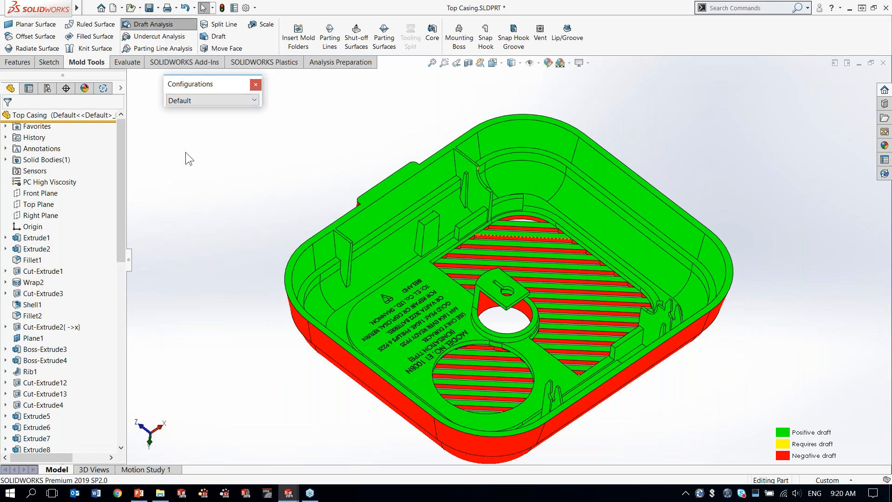
{"action": "left_click", "coordinate": [167, 28]}
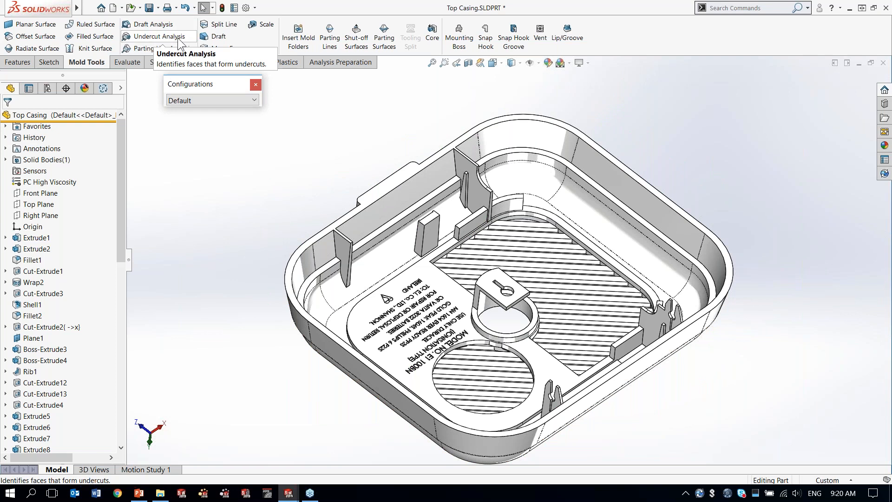
{"action": "left_click", "coordinate": [177, 38]}
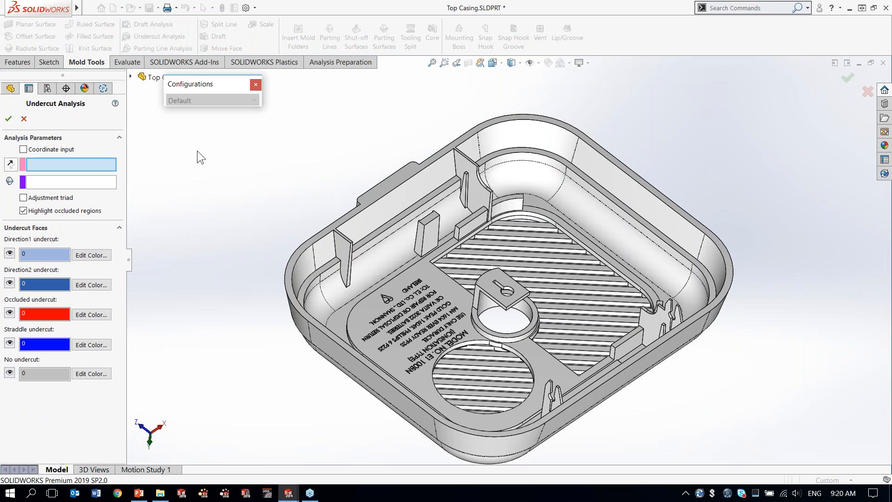
{"action": "left_click", "coordinate": [496, 279]}
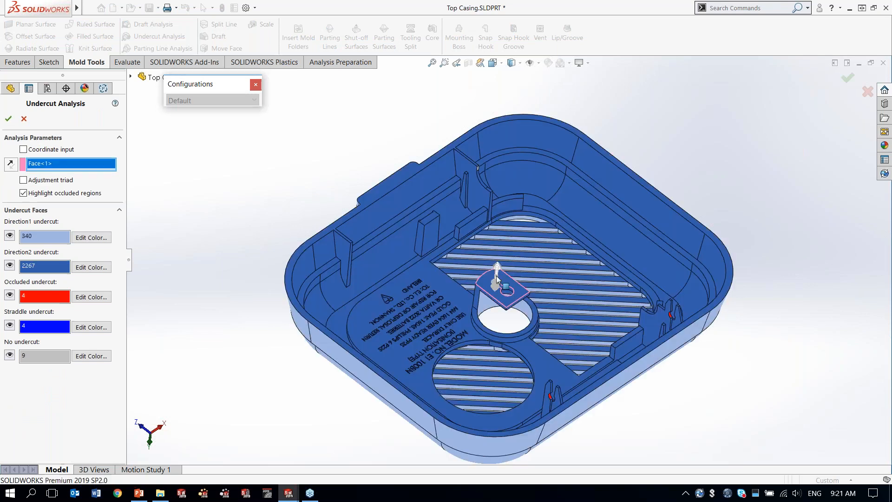
Step: Hide the direction 1, direction 2 and no-undercut faces to isolate the occluded and straddle undercuts
{"action": "middle_click_drag", "start_coordinate": [547, 253], "coordinate": [542, 236]}
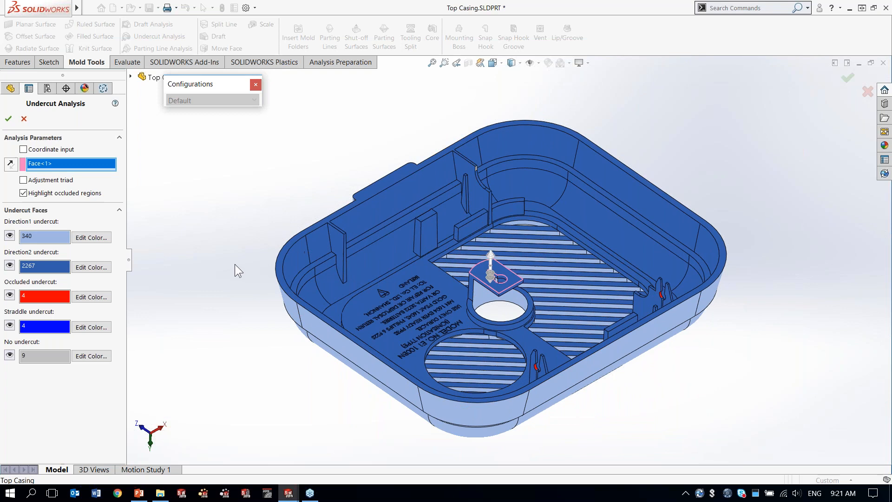
{"action": "left_click", "coordinate": [10, 235]}
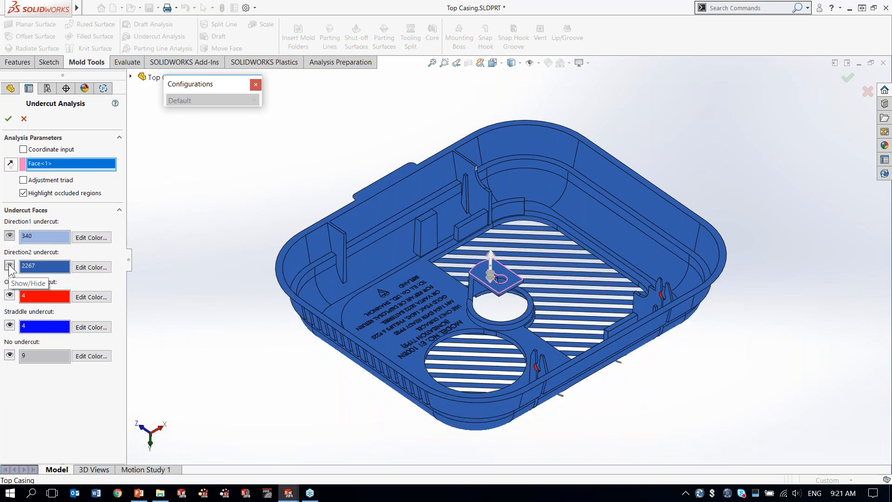
{"action": "left_click", "coordinate": [9, 266]}
{"action": "left_click", "coordinate": [9, 355]}
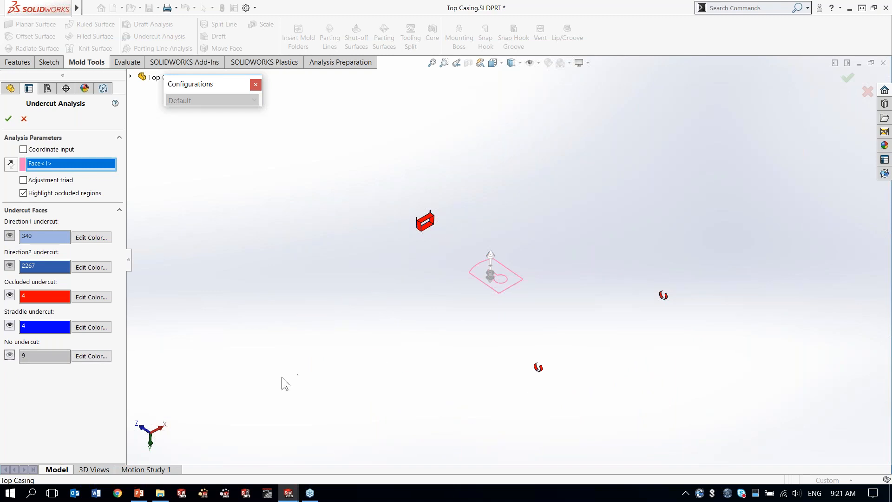
Step: Take a magnified look at the isolated undercut faces, accept the undercut analysis and turn off its display
{"action": "key", "text": "g"}
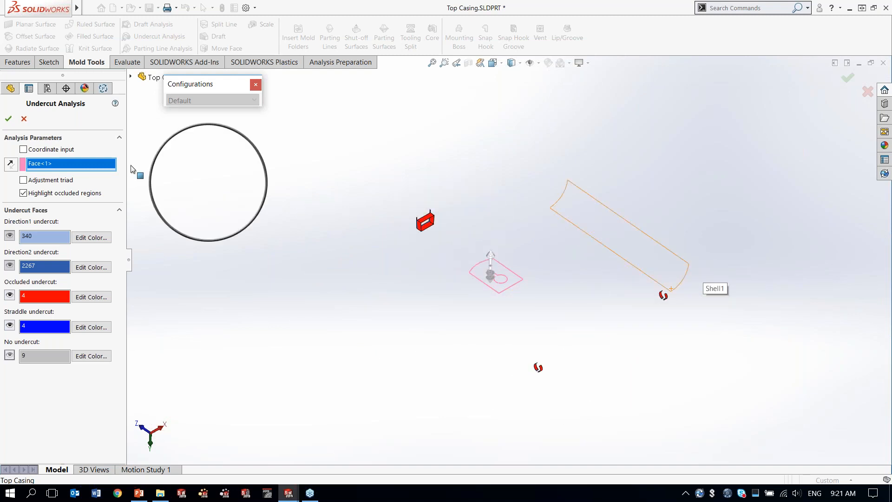
{"action": "left_click", "coordinate": [8, 119]}
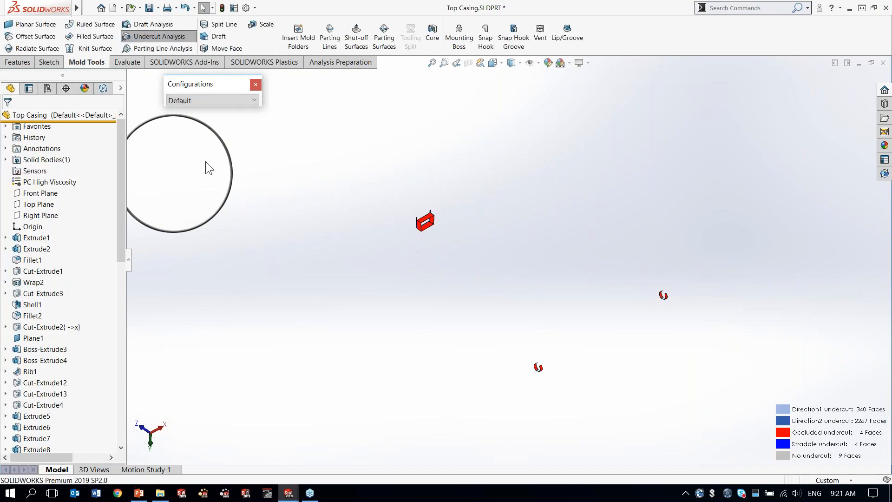
{"action": "key", "text": "g"}
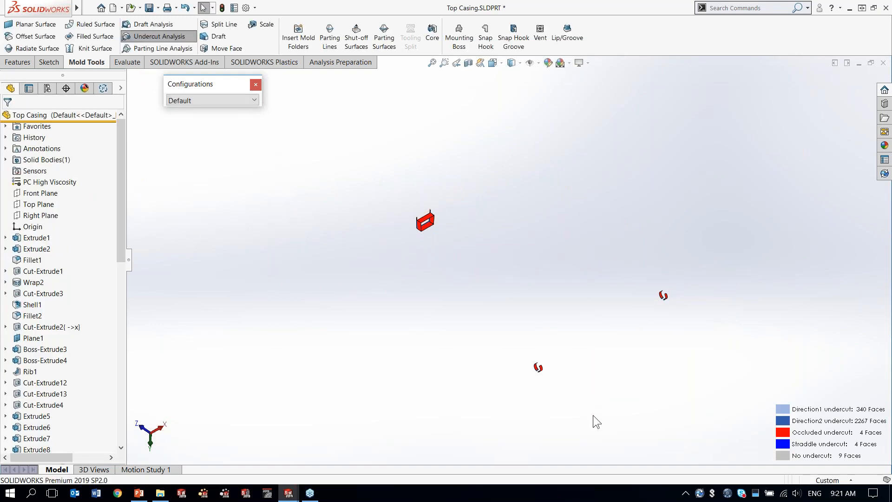
{"action": "left_click", "coordinate": [161, 40]}
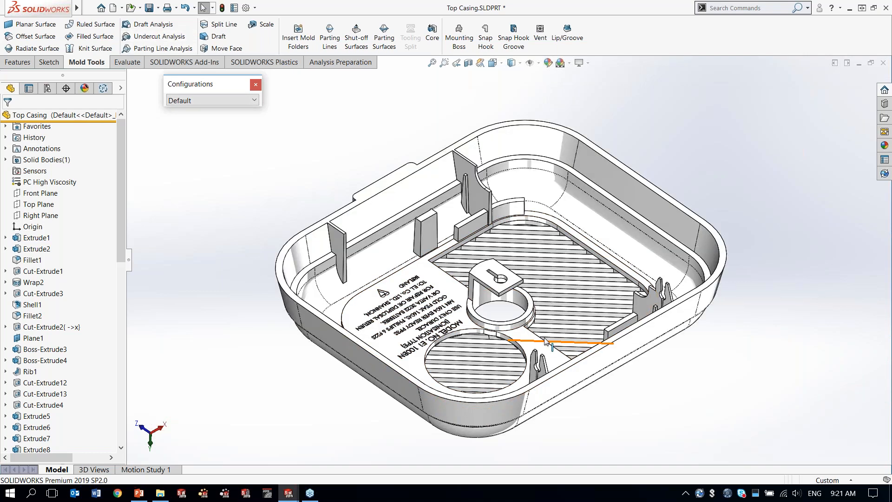
{"action": "scroll", "coordinate": [441, 228], "scroll_direction": "down", "scroll_amount": 10}
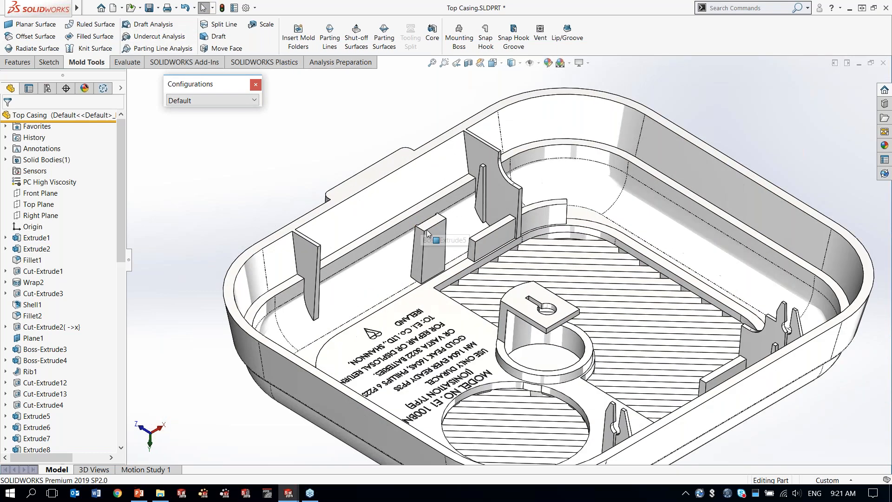
{"action": "mouse_move", "coordinate": [453, 240]}
{"action": "middle_mouse_down"}
{"action": "mouse_move", "coordinate": [509, 308]}
{"action": "mouse_move", "coordinate": [448, 235]}
{"action": "mouse_move", "coordinate": [456, 247]}
{"action": "middle_mouse_up"}
{"action": "scroll", "coordinate": [456, 248], "scroll_direction": "up", "scroll_amount": 5}
{"action": "middle_click_drag", "start_coordinate": [571, 301], "coordinate": [440, 240], "text": "ctrl"}
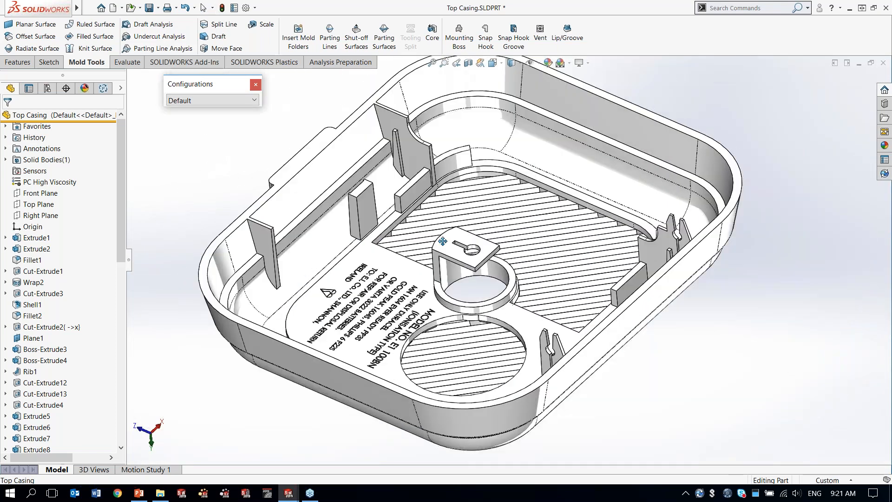
{"action": "middle_click_drag", "start_coordinate": [468, 268], "coordinate": [477, 257]}
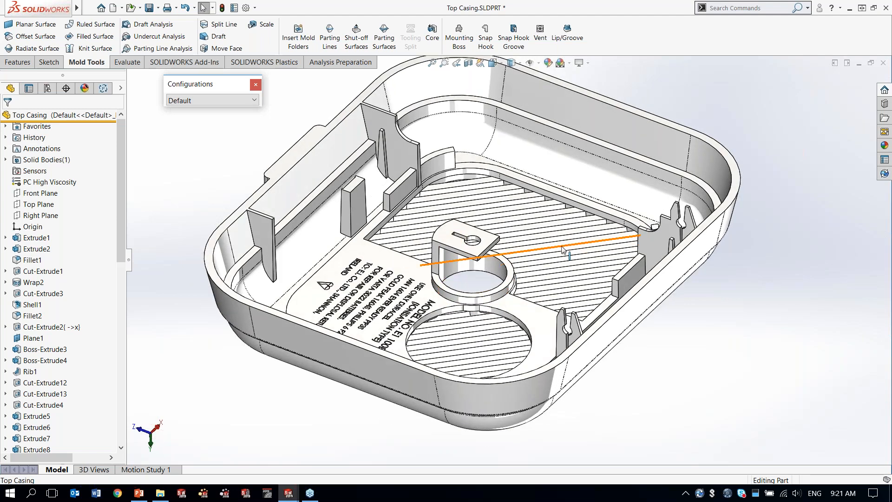
{"action": "middle_click_drag", "start_coordinate": [558, 256], "coordinate": [557, 263]}
{"action": "middle_click_drag", "start_coordinate": [557, 263], "coordinate": [562, 288], "text": "ctrl"}
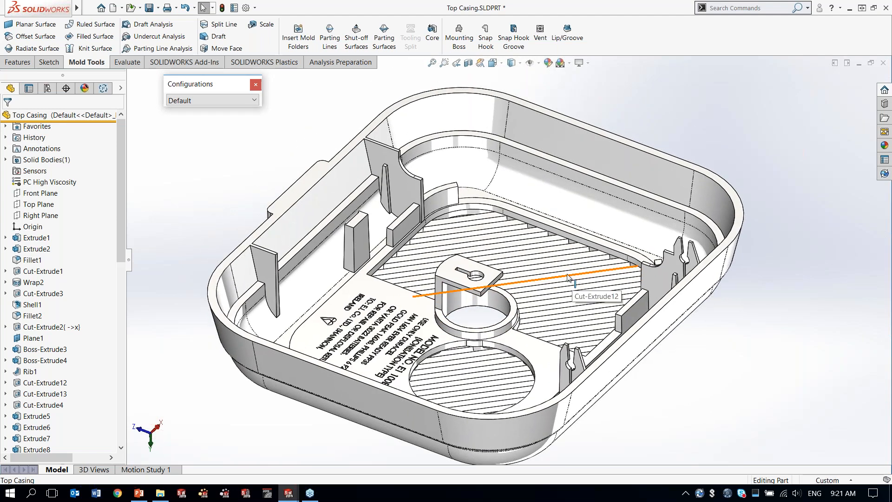
Step: Minimize the Top Casing part, switch to the PowerPoint slide show and advance to the slide on initial plastic injection analysis
{"action": "left_click", "coordinate": [857, 63]}
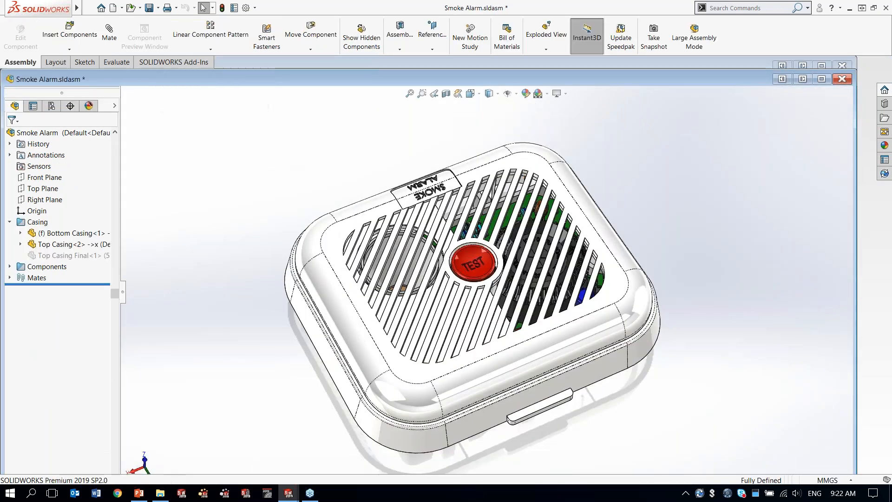
{"action": "left_click", "coordinate": [139, 492]}
{"action": "left_click", "coordinate": [280, 390]}
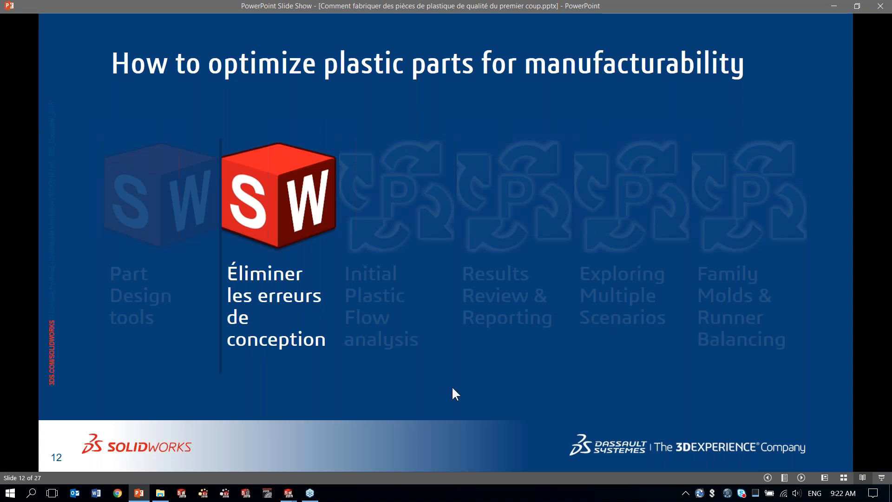
{"action": "key", "text": "Right"}
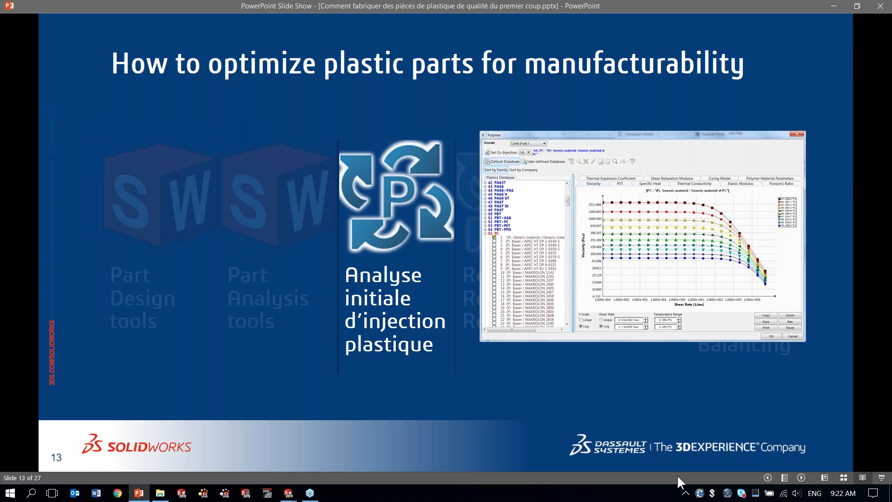
Step: Switch to the Top Casing Final part in SOLIDWORKS, maximize its window and activate the THICK 3D view
{"action": "mouse_move", "coordinate": [288, 493]}
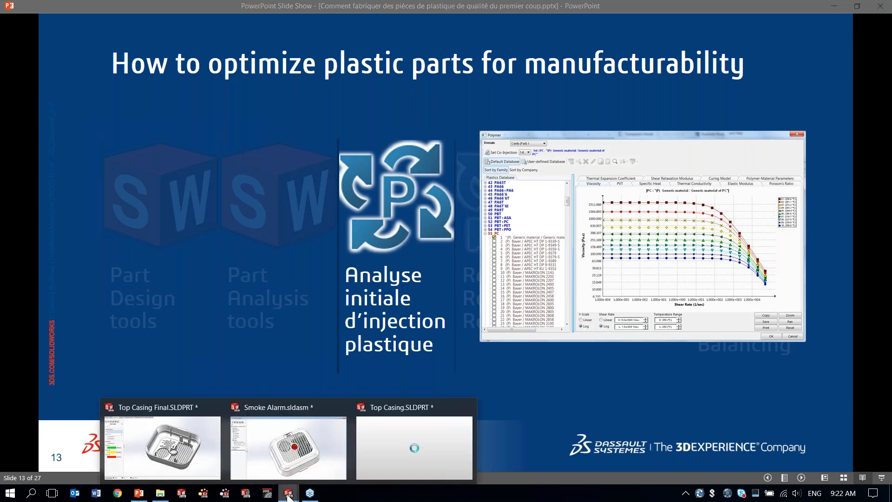
{"action": "left_click", "coordinate": [179, 435]}
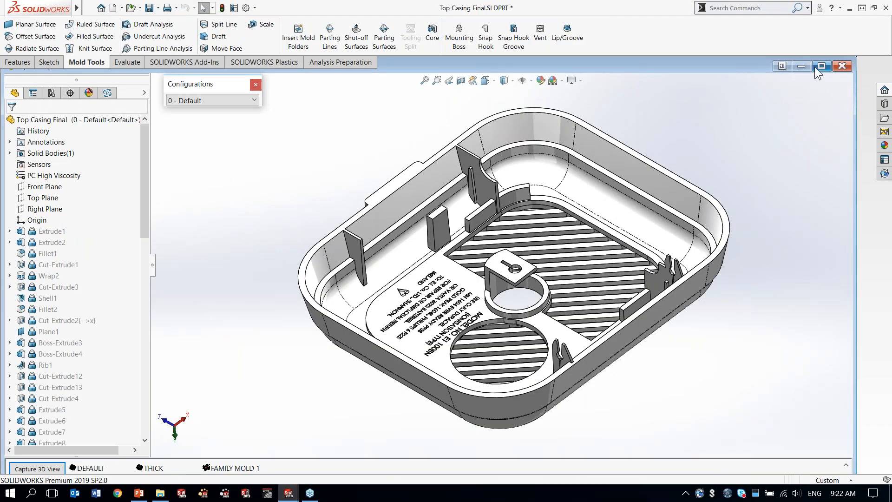
{"action": "left_click", "coordinate": [821, 66]}
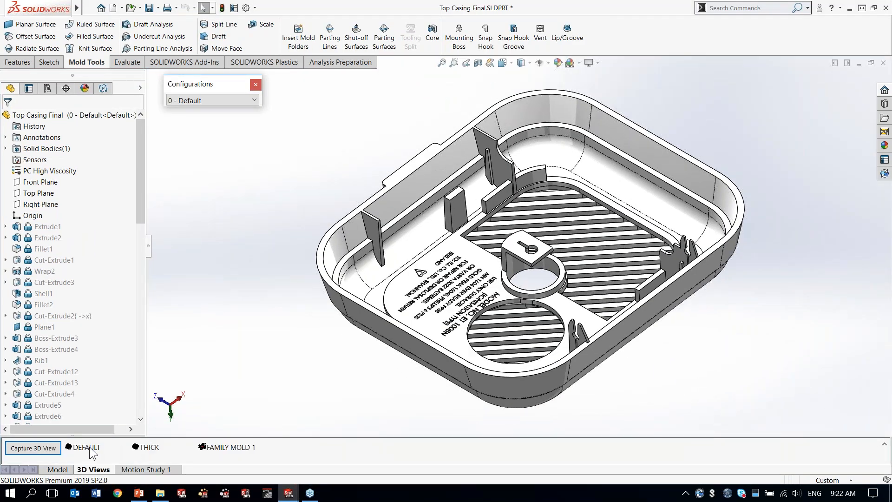
{"action": "left_click", "coordinate": [154, 448]}
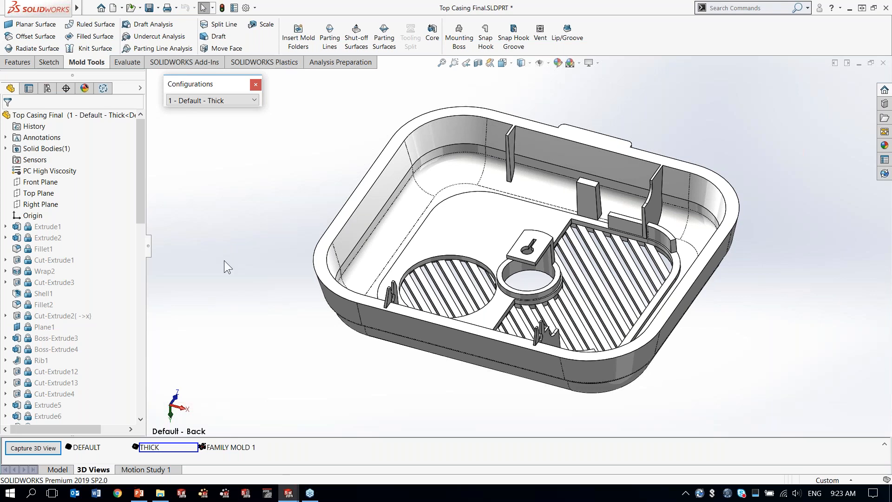
Step: Display the Plastics study of the thick configuration and bring up the SOLIDWORKS Plastics commands
{"action": "left_click", "coordinate": [103, 90]}
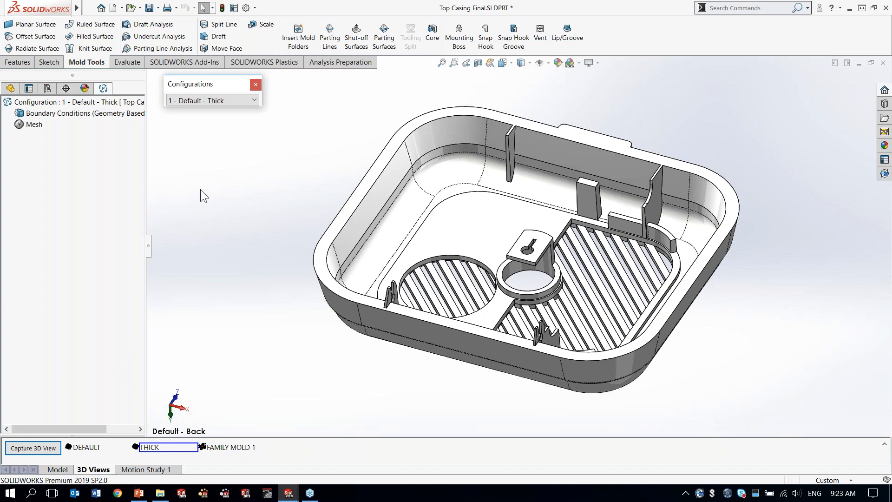
{"action": "left_click", "coordinate": [199, 64]}
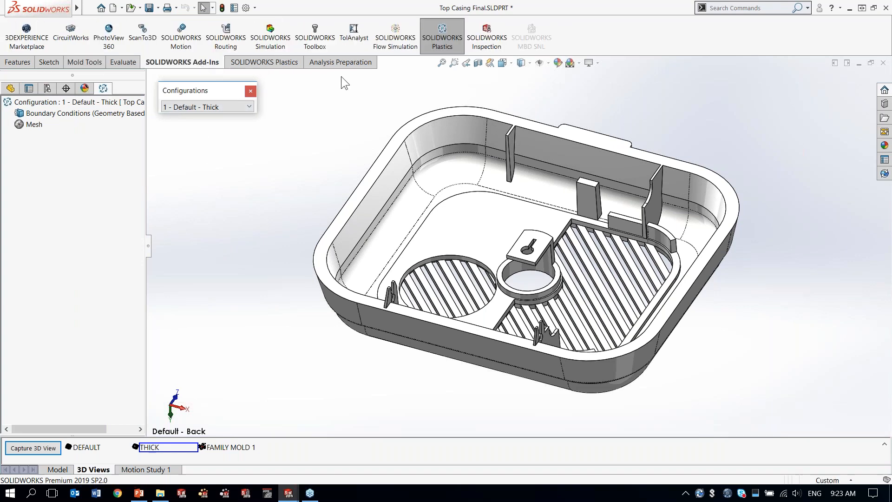
{"action": "left_click", "coordinate": [445, 39]}
{"action": "left_click", "coordinate": [276, 62]}
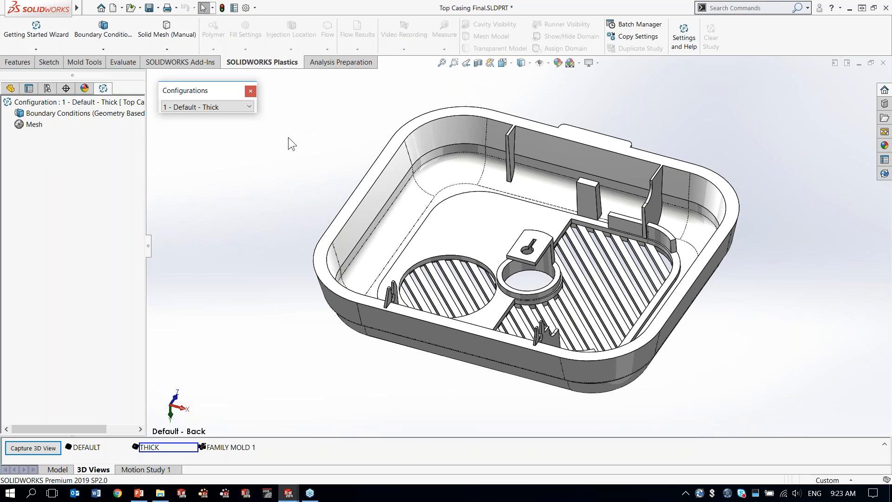
Step: Start a manual shell mesh, keep the cavity domain and set the triangle size to 10 mm
{"action": "right_click", "coordinate": [34, 127]}
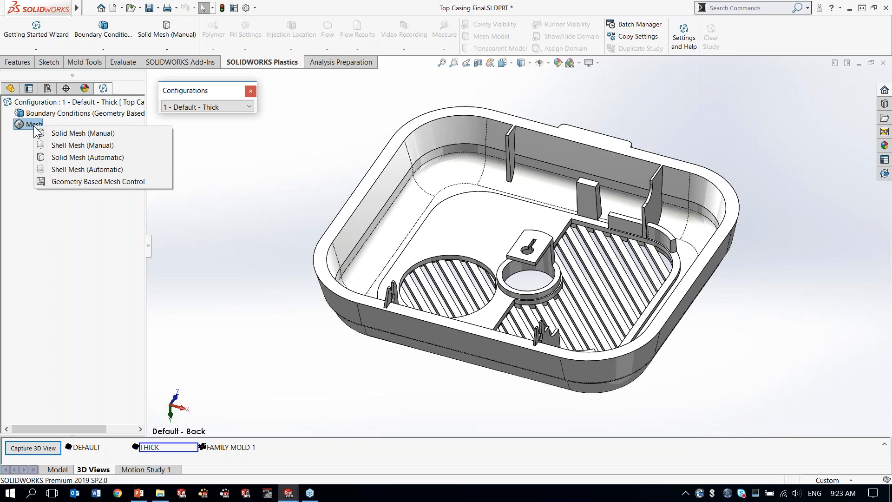
{"action": "left_click", "coordinate": [94, 145]}
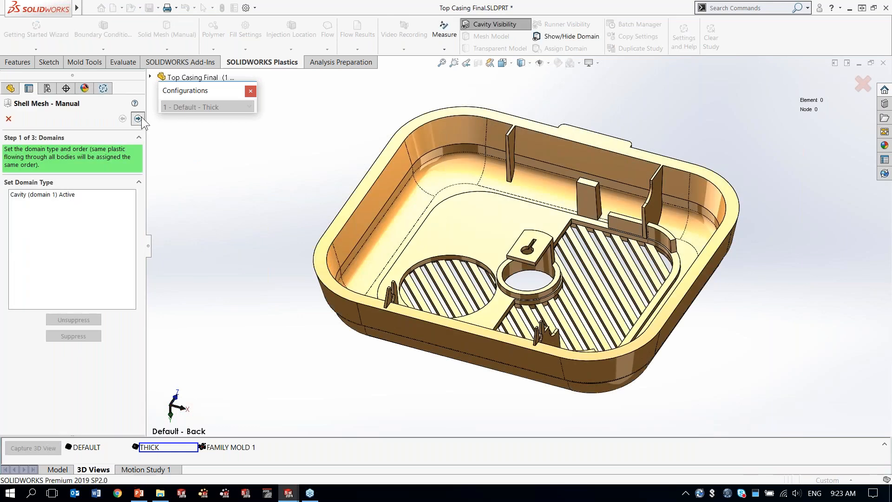
{"action": "left_click", "coordinate": [138, 119]}
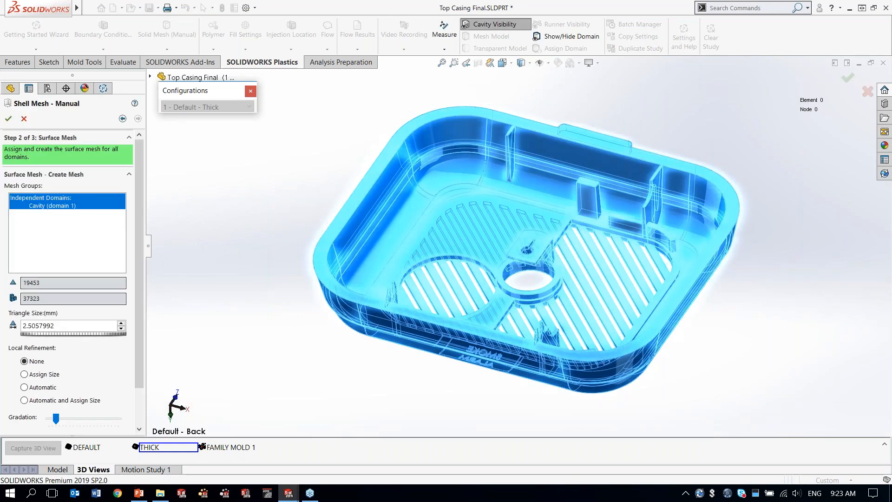
{"action": "left_click", "coordinate": [75, 327]}
{"action": "type", "text": "10"}
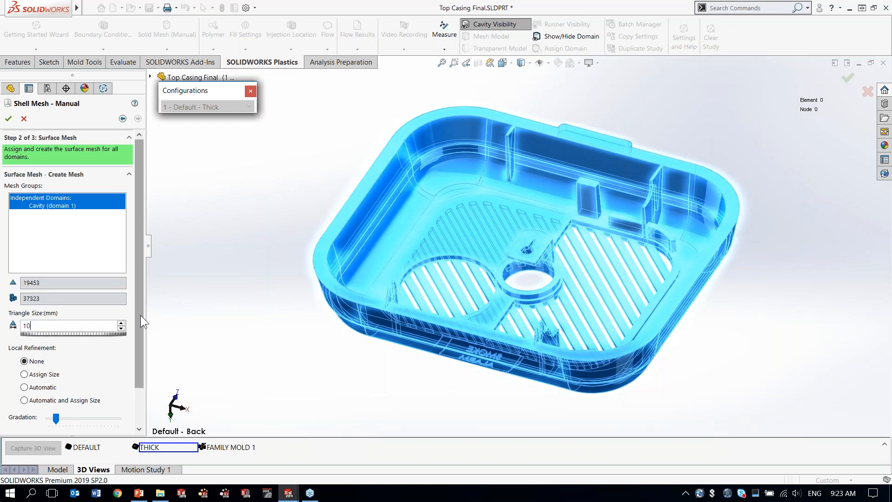
Step: Use automatic local refinement for the shell mesh, generate the surface mesh and accept it without editing
{"action": "scroll", "coordinate": [140, 316], "scroll_direction": "down", "scroll_amount": 1}
{"action": "left_click", "coordinate": [25, 351]}
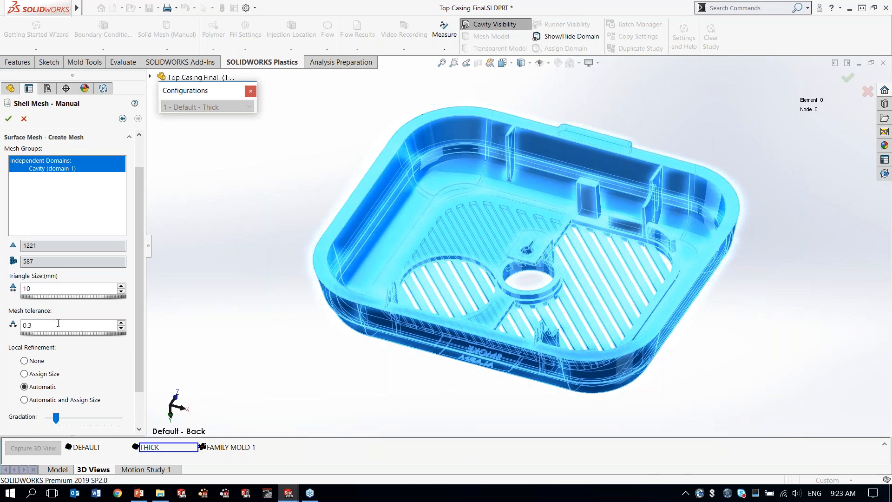
{"action": "left_click_drag", "start_coordinate": [141, 303], "coordinate": [135, 361]}
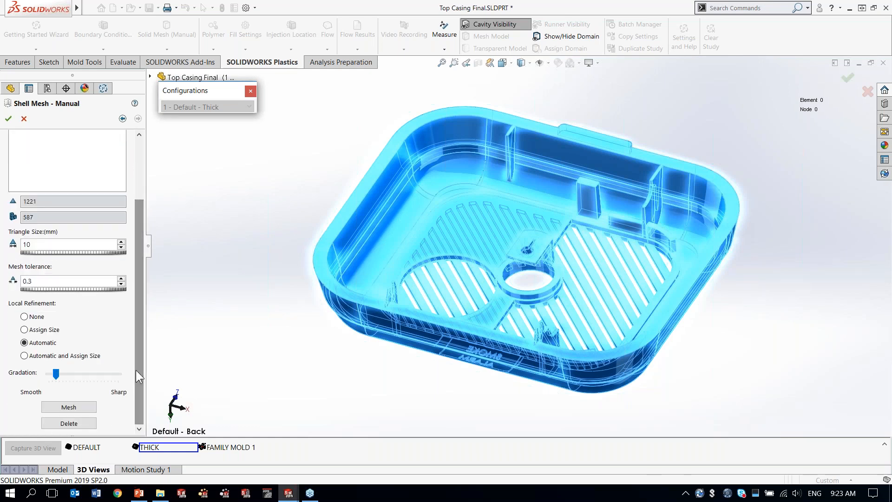
{"action": "left_click", "coordinate": [65, 407]}
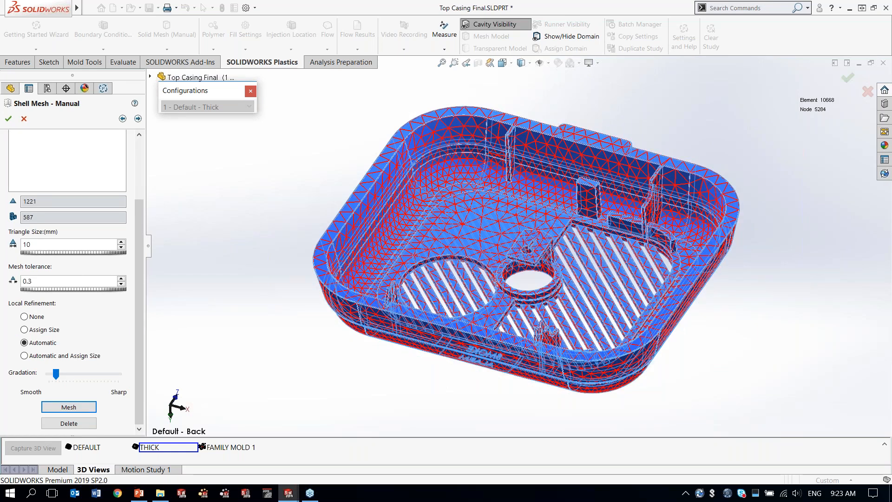
{"action": "left_click", "coordinate": [137, 119]}
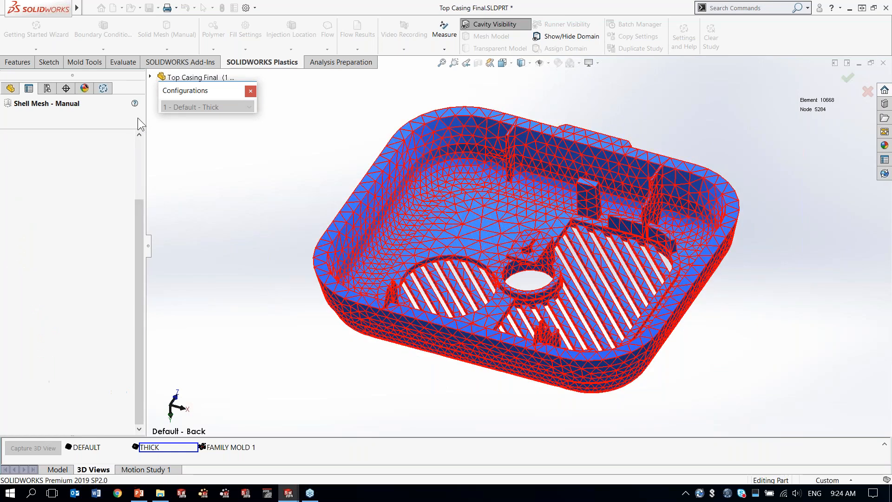
{"action": "left_click", "coordinate": [7, 116]}
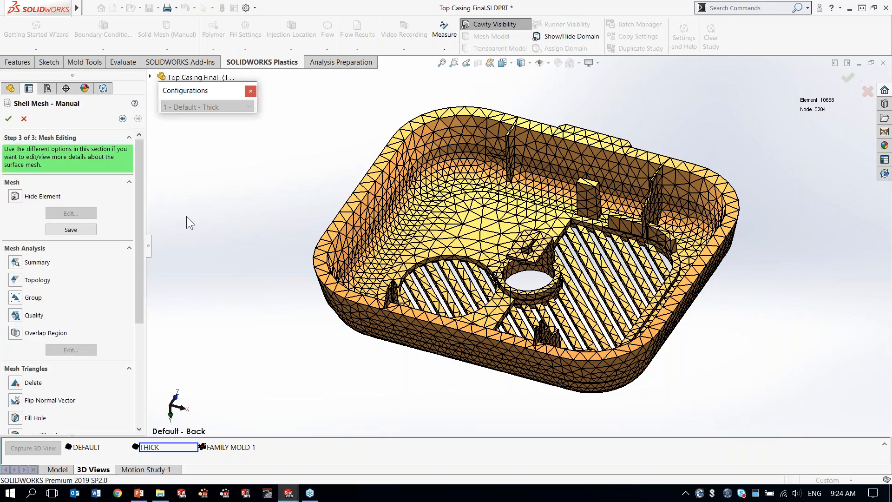
{"action": "left_click", "coordinate": [8, 119]}
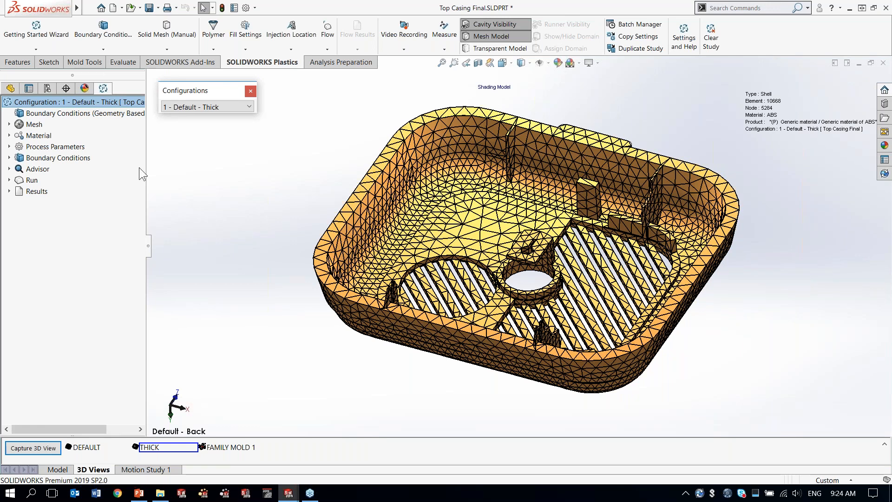
Step: Open the default polymer database for the cavity's material
{"action": "left_click", "coordinate": [9, 135]}
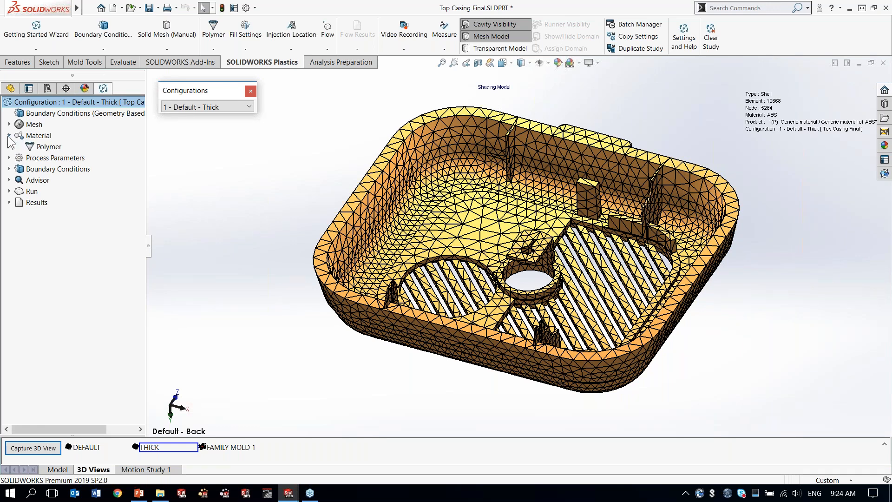
{"action": "left_click", "coordinate": [41, 136]}
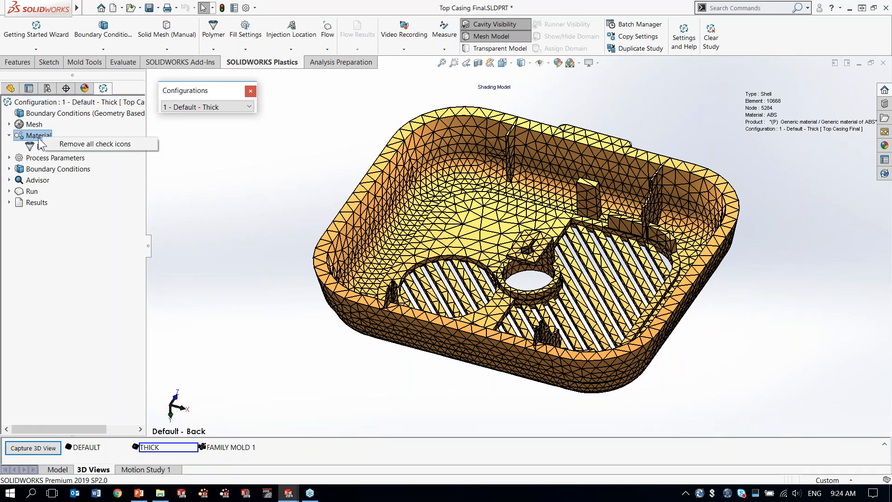
{"action": "right_click", "coordinate": [37, 148]}
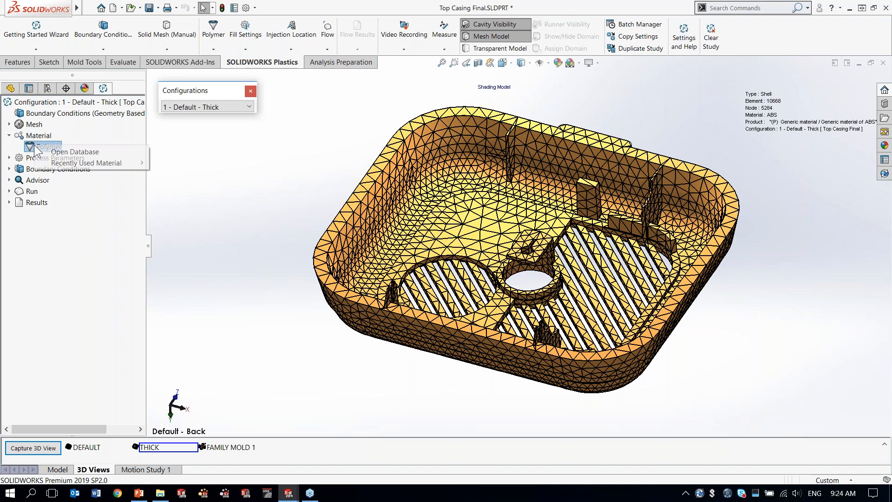
{"action": "left_click", "coordinate": [65, 152]}
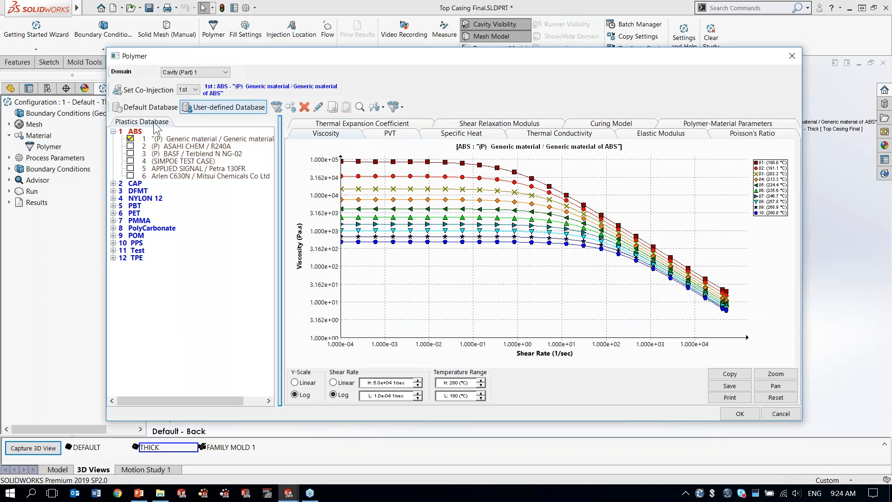
{"action": "left_click", "coordinate": [147, 107]}
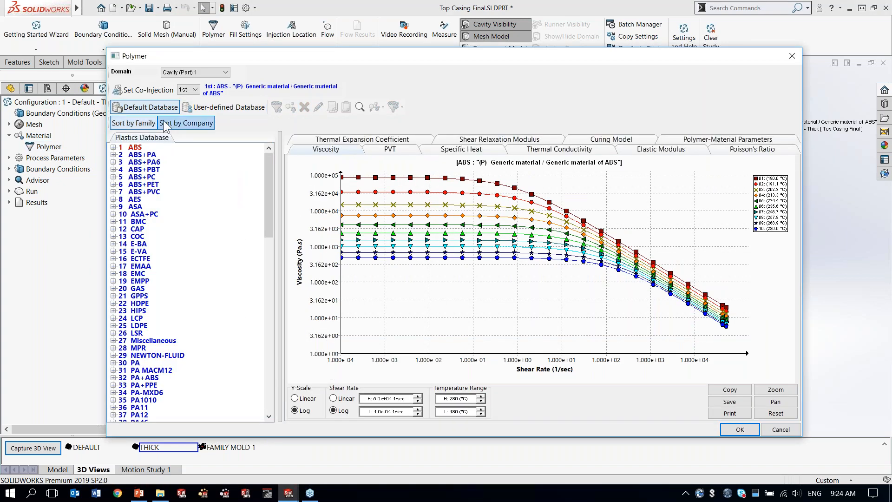
{"action": "left_click_drag", "start_coordinate": [202, 55], "coordinate": [200, 34]}
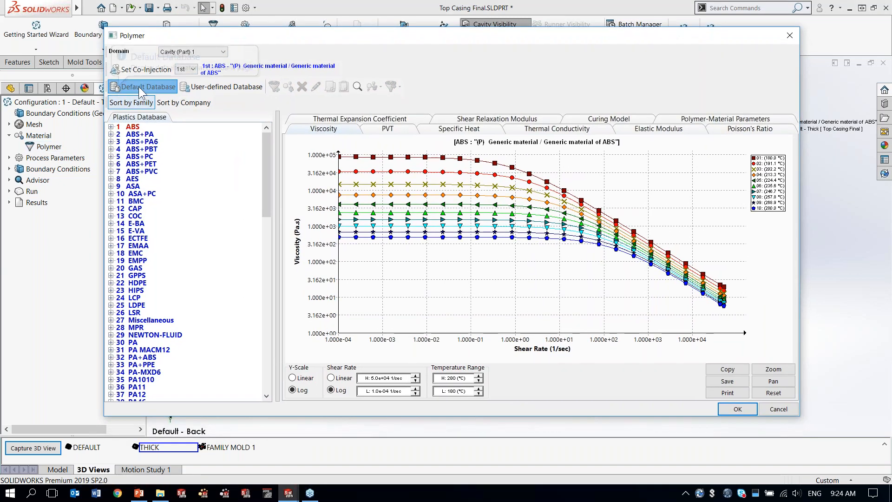
Step: Select the generic PC material from the PC family of the default plastics database for the cavity
{"action": "left_click_drag", "start_coordinate": [270, 145], "coordinate": [278, 243]}
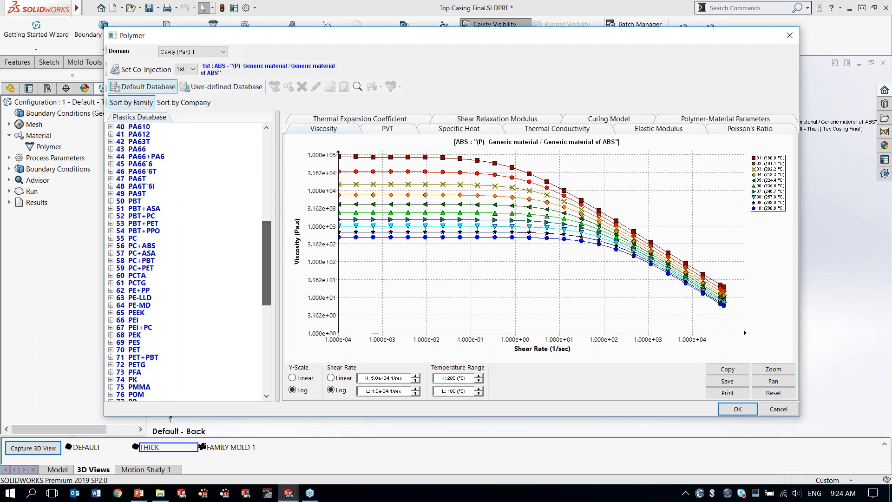
{"action": "left_click", "coordinate": [111, 239]}
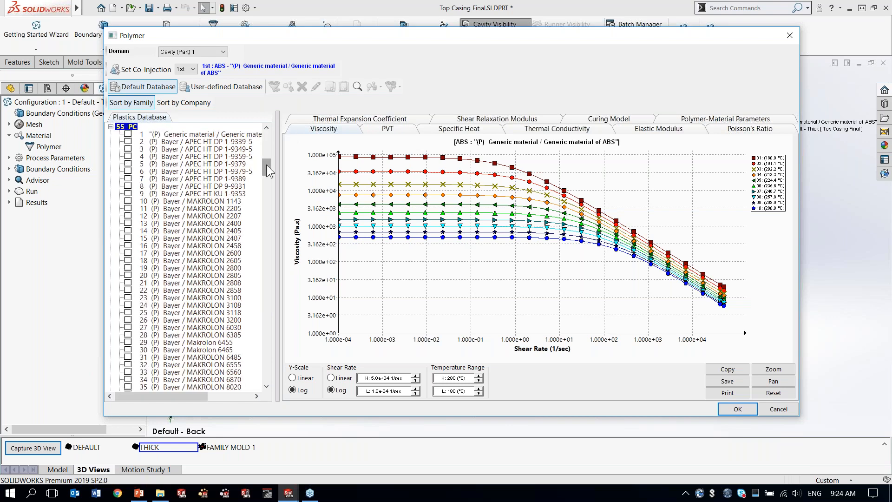
{"action": "left_click_drag", "start_coordinate": [266, 165], "coordinate": [248, 158]}
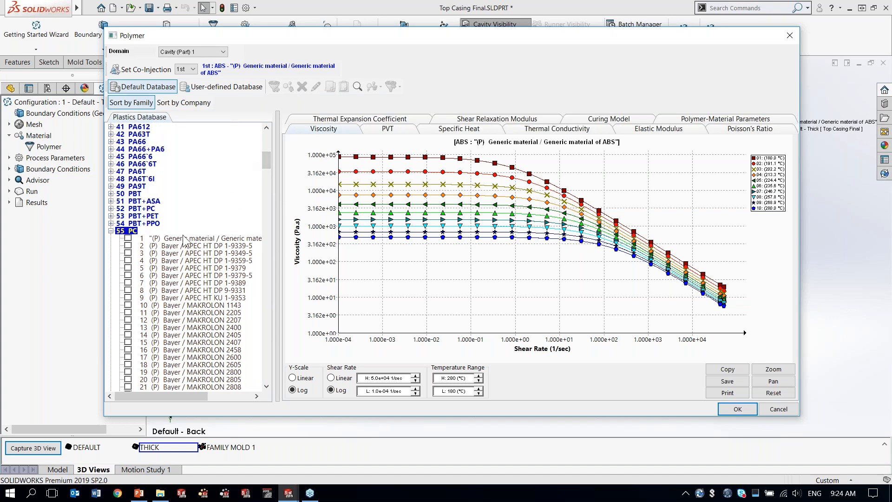
{"action": "left_click", "coordinate": [128, 239]}
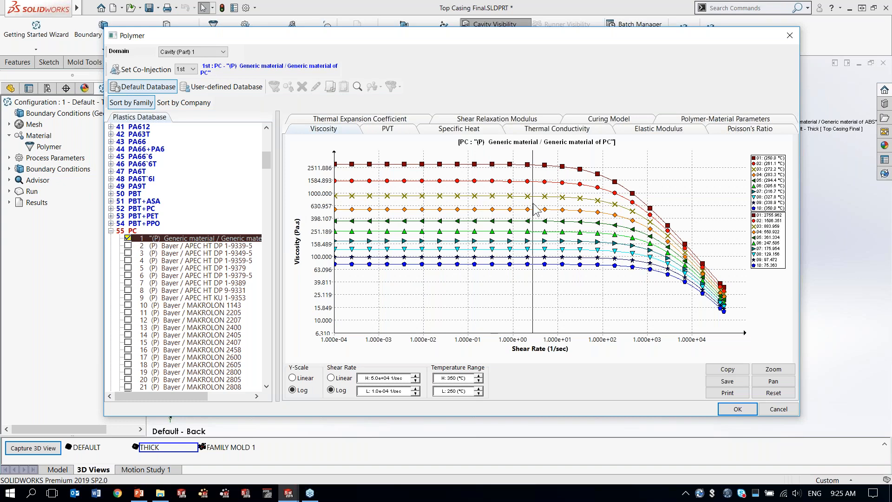
Step: Review the generic PC's PVT, specific heat and viscosity curves, and accept it as the cavity material
{"action": "left_click", "coordinate": [390, 128]}
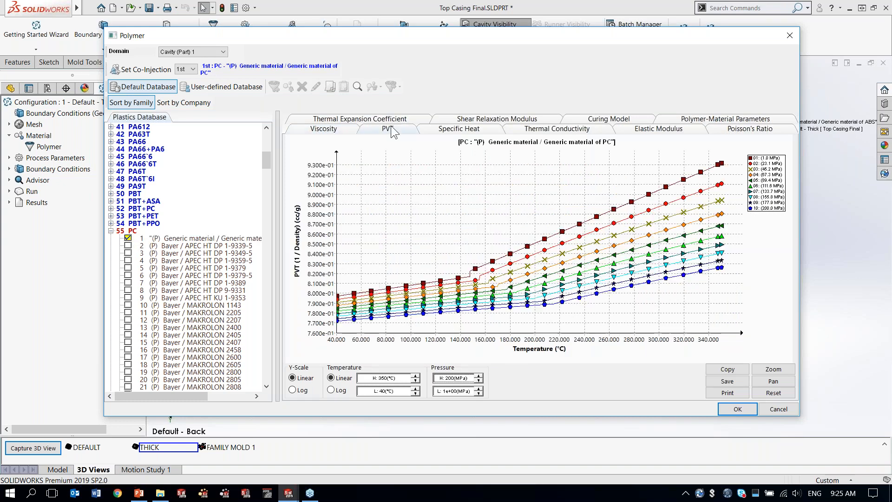
{"action": "left_click", "coordinate": [457, 131]}
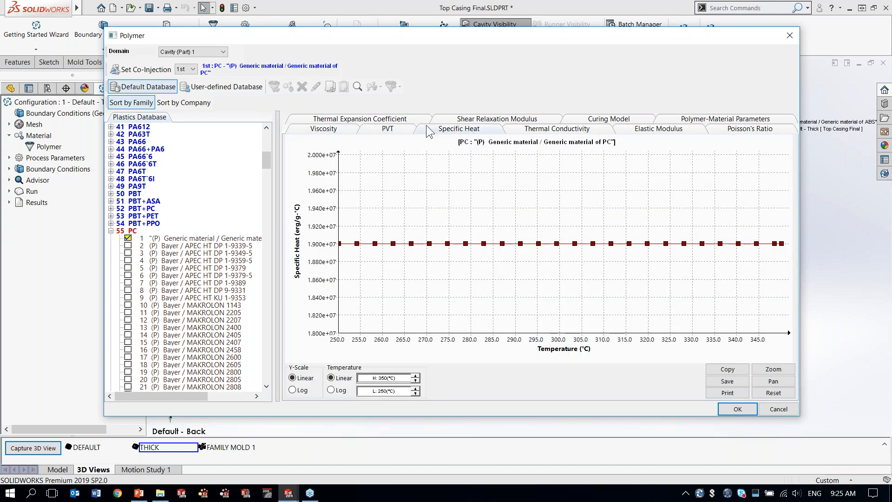
{"action": "left_click", "coordinate": [329, 132]}
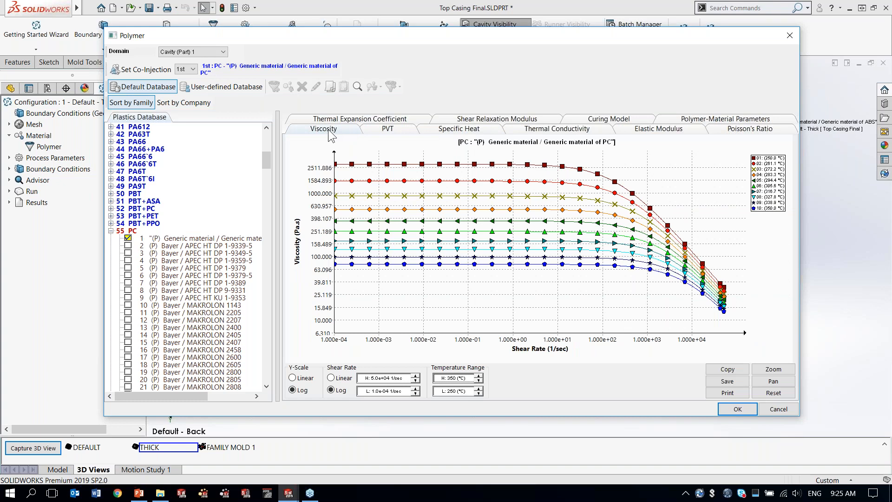
{"action": "mouse_move", "coordinate": [455, 312]}
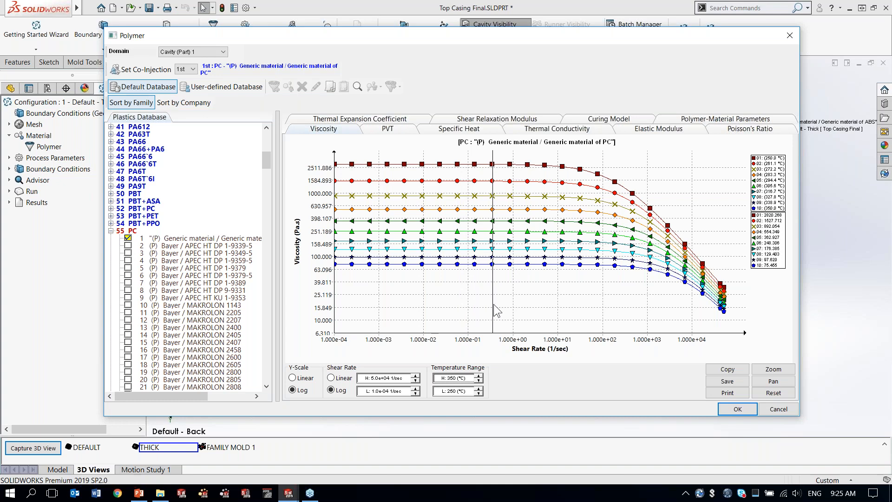
{"action": "left_click", "coordinate": [739, 409]}
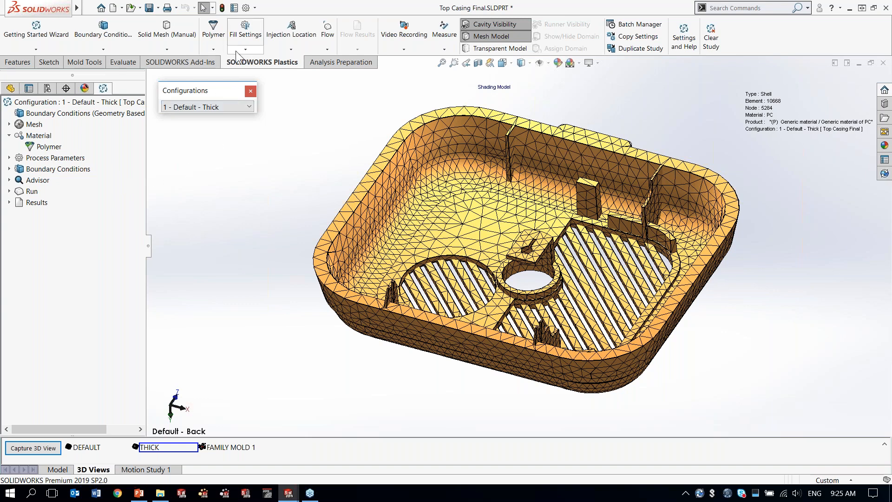
Step: Add an injection location with a 3 mm pointer diameter at the middle of the rim tab's outer edge
{"action": "left_click", "coordinate": [287, 50]}
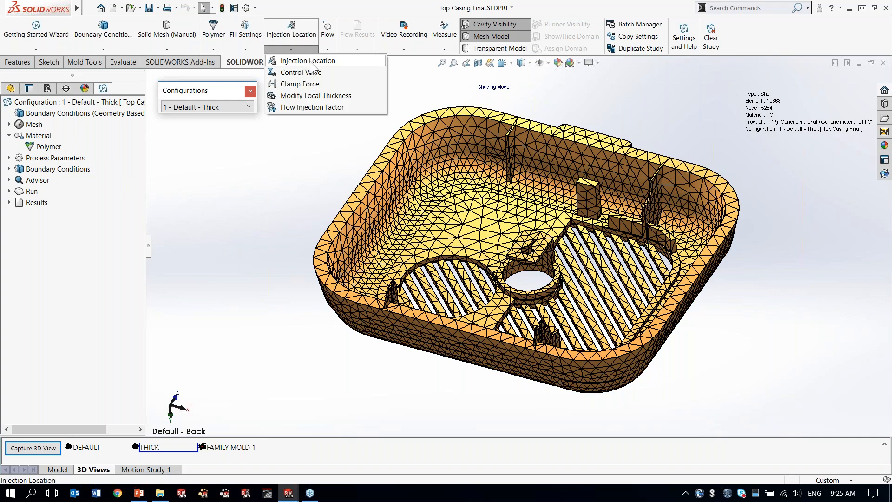
{"action": "left_click", "coordinate": [313, 61]}
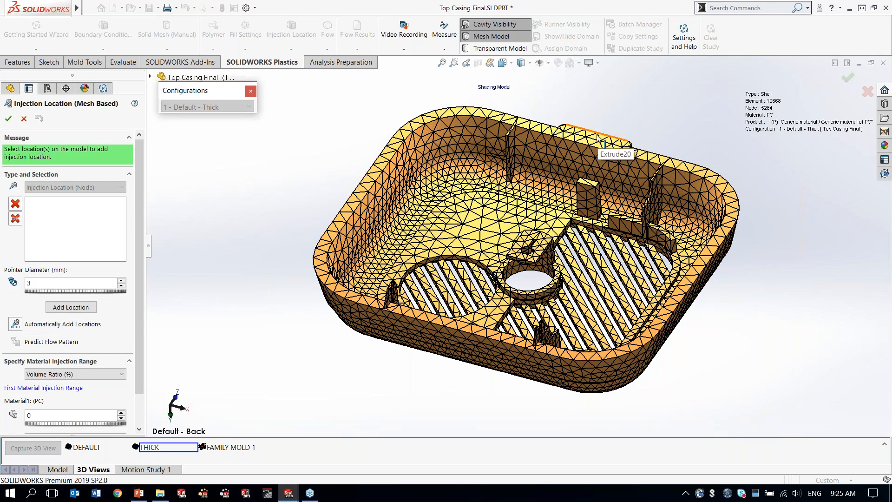
{"action": "scroll", "coordinate": [597, 145], "scroll_direction": "down", "scroll_amount": 6}
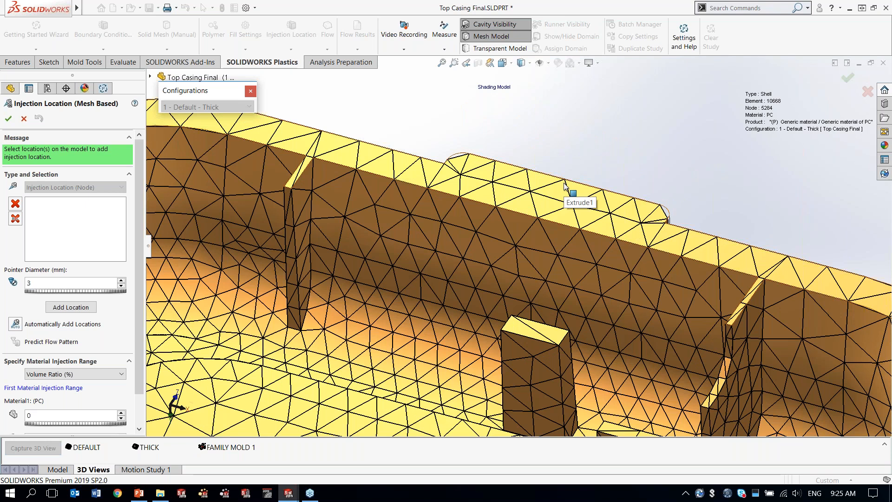
{"action": "left_click", "coordinate": [565, 186]}
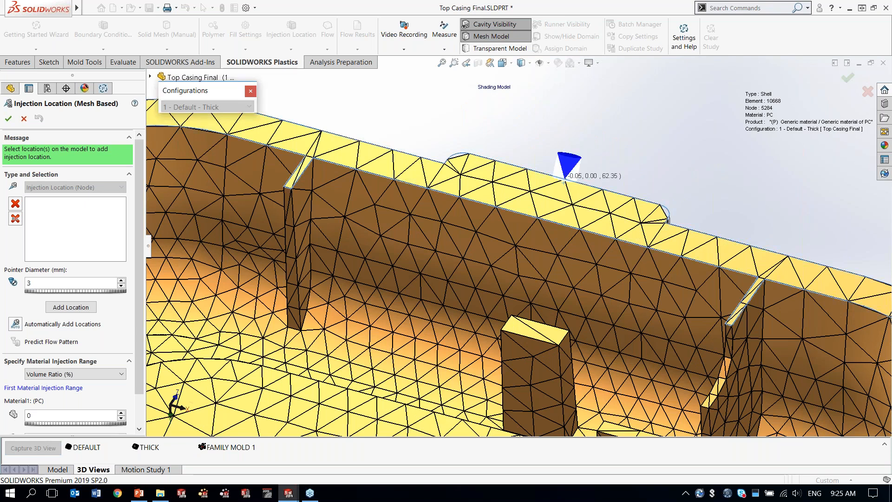
{"action": "left_click", "coordinate": [67, 307]}
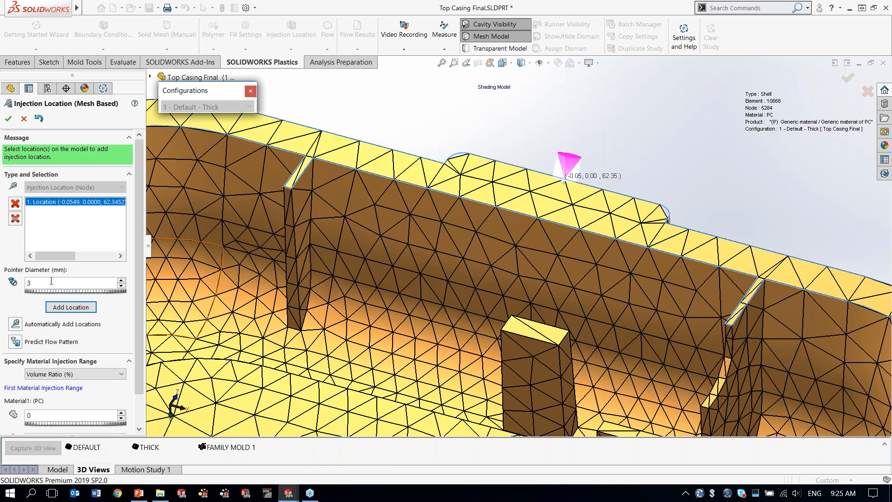
{"action": "left_click", "coordinate": [8, 119]}
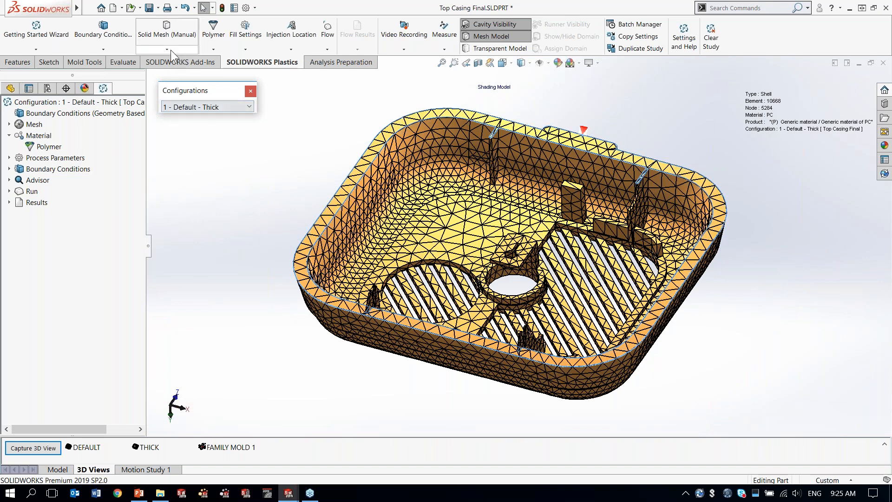
Step: Run the Flow analysis and arrange the model beside an enlarged Analysis Manager log to follow the filling
{"action": "left_click", "coordinate": [326, 49]}
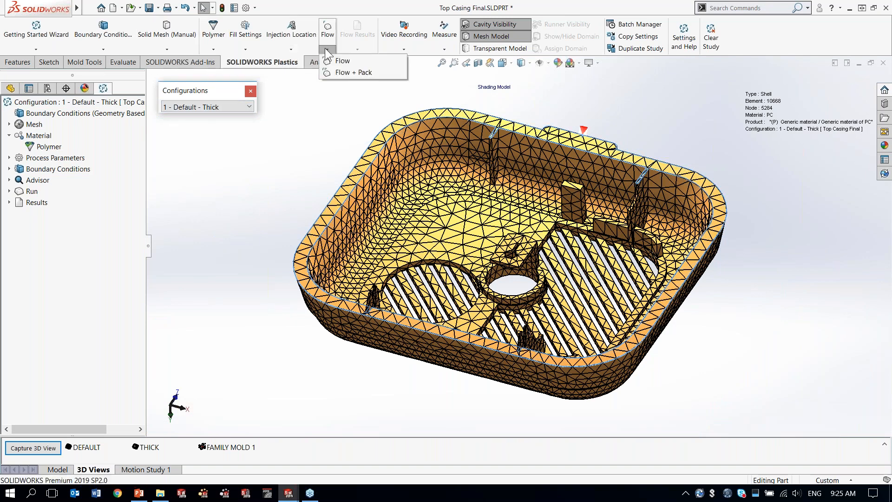
{"action": "left_click", "coordinate": [348, 63]}
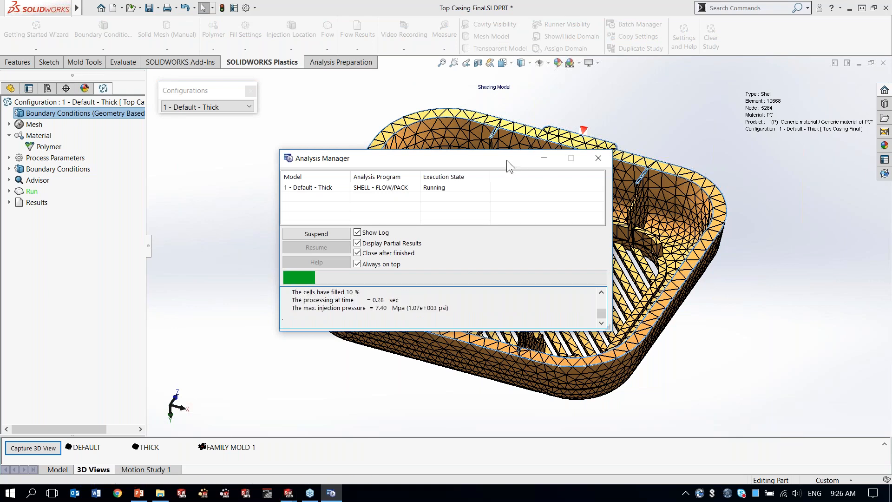
{"action": "left_click_drag", "start_coordinate": [507, 160], "coordinate": [378, 183]}
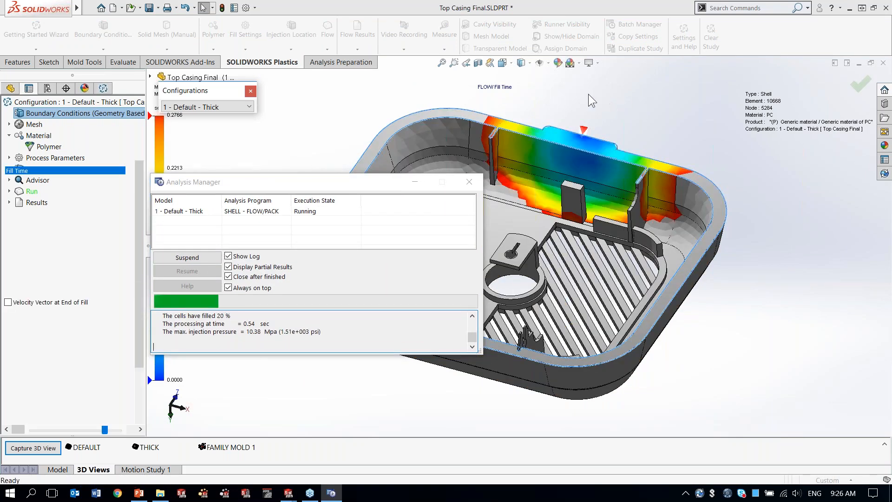
{"action": "middle_click_drag", "start_coordinate": [589, 94], "coordinate": [659, 107], "text": "ctrl"}
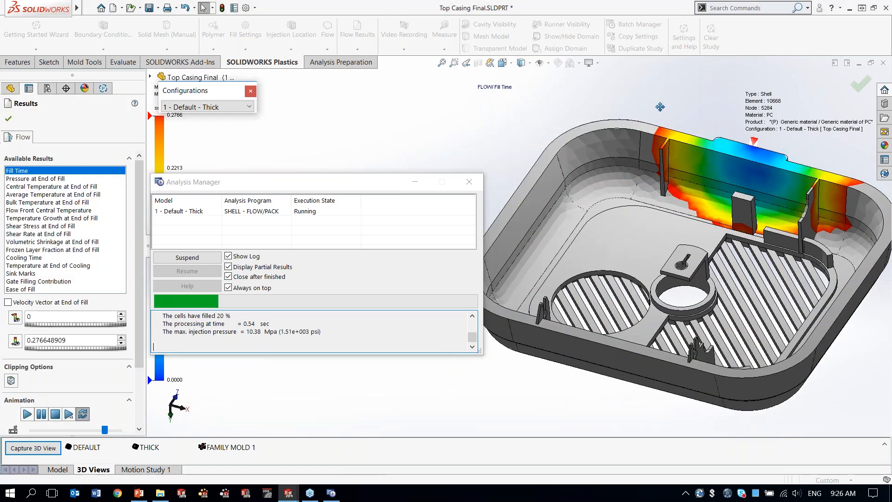
{"action": "left_click_drag", "start_coordinate": [377, 183], "coordinate": [395, 147]}
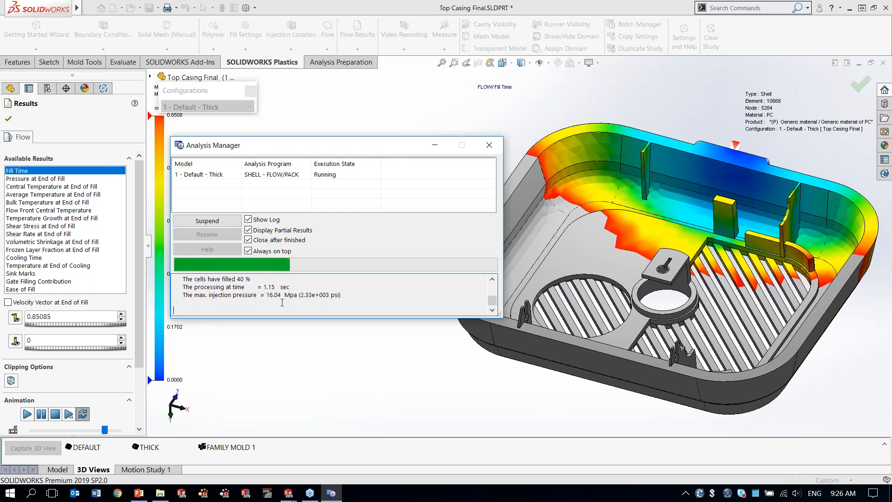
{"action": "left_click_drag", "start_coordinate": [277, 318], "coordinate": [275, 392]}
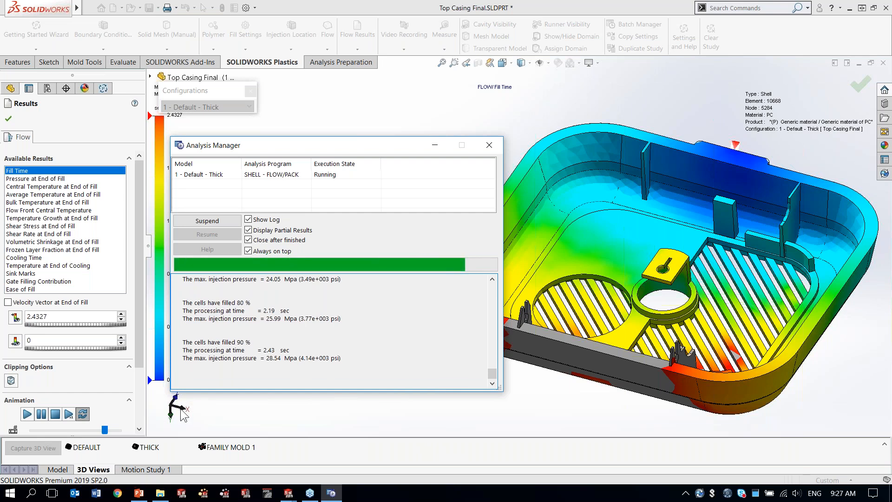
Step: Switch to the PowerPoint slide show and advance past the initial plastic injection analysis slide
{"action": "left_click", "coordinate": [138, 494]}
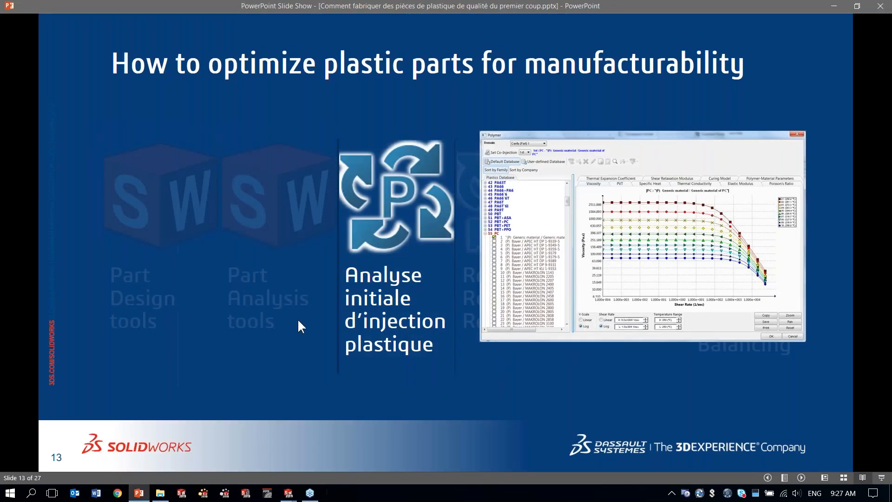
{"action": "left_click", "coordinate": [273, 347]}
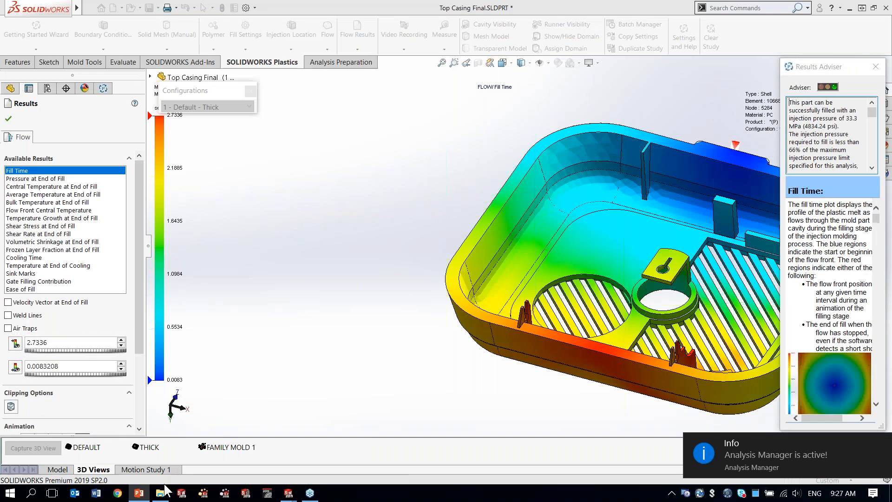
{"action": "left_click", "coordinate": [139, 494]}
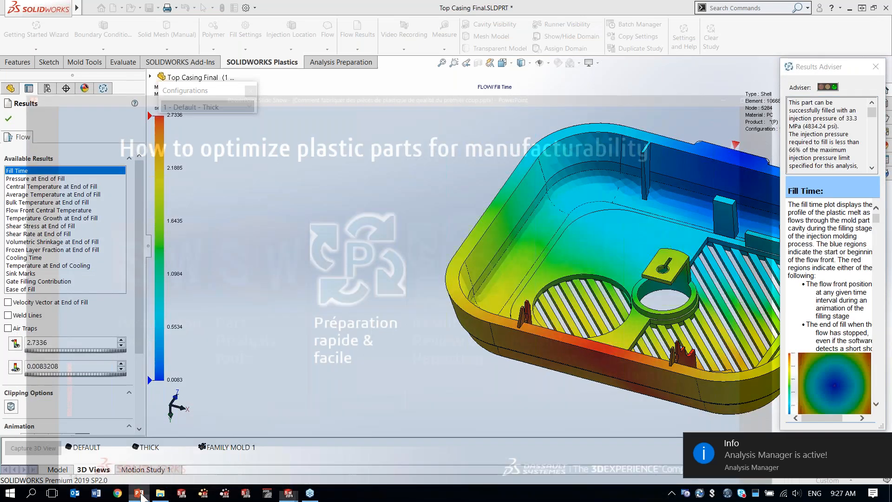
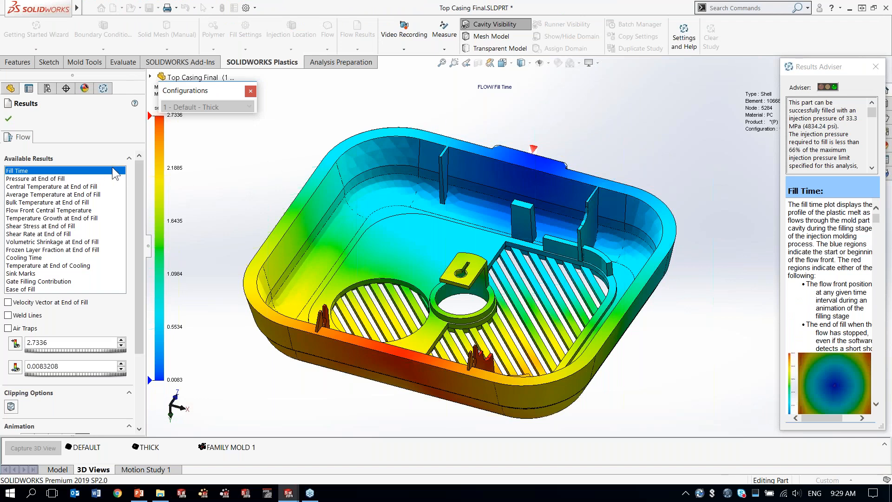
Step: Close the Results Adviser and play the Fill Time animation of the top casing
{"action": "left_click", "coordinate": [875, 67]}
{"action": "scroll", "coordinate": [120, 302], "scroll_direction": "down", "scroll_amount": 5}
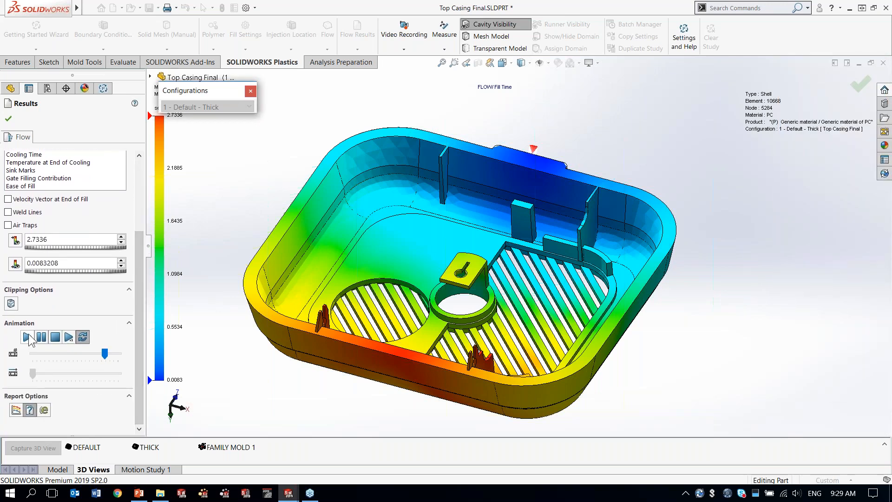
{"action": "left_click", "coordinate": [27, 337]}
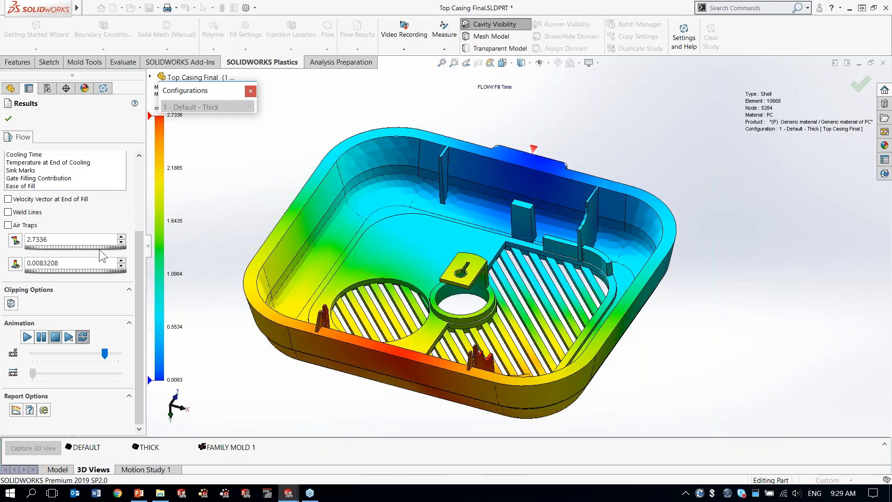
Step: Move the Configurations window clear of the colour legend and display the Pressure at End of Fill plot
{"action": "left_click_drag", "start_coordinate": [139, 264], "coordinate": [97, 176]}
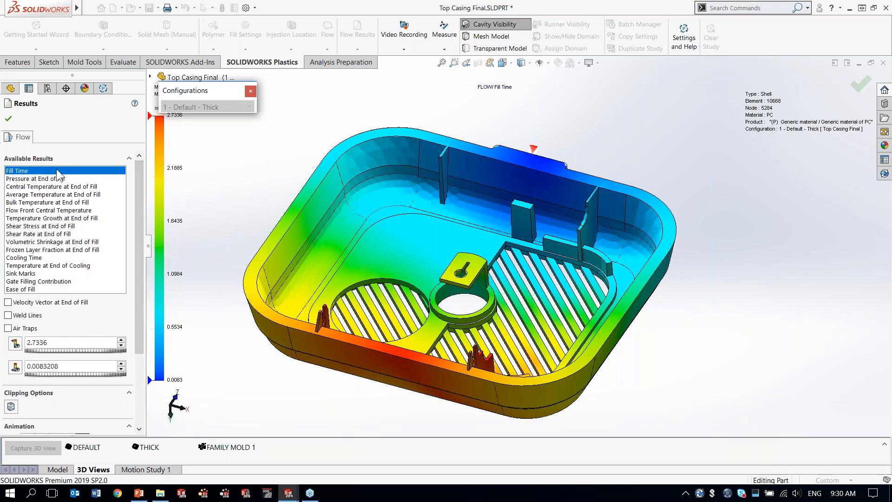
{"action": "left_click_drag", "start_coordinate": [204, 91], "coordinate": [262, 105]}
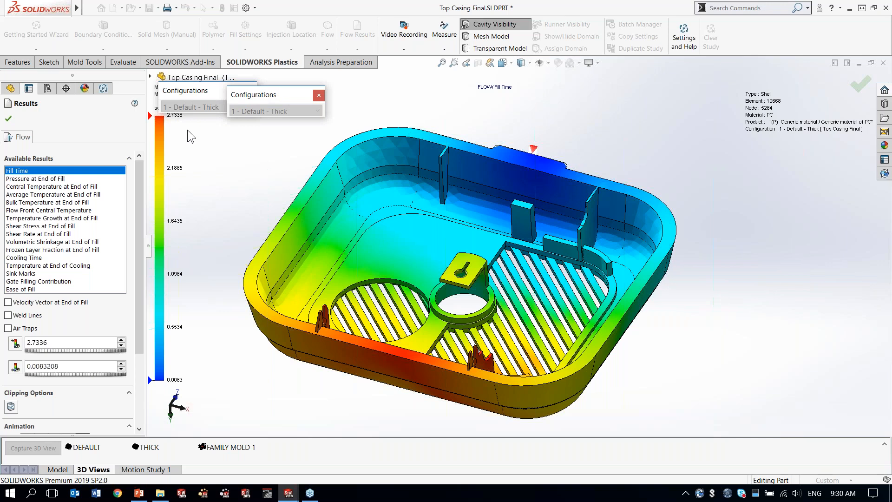
{"action": "left_click", "coordinate": [34, 181]}
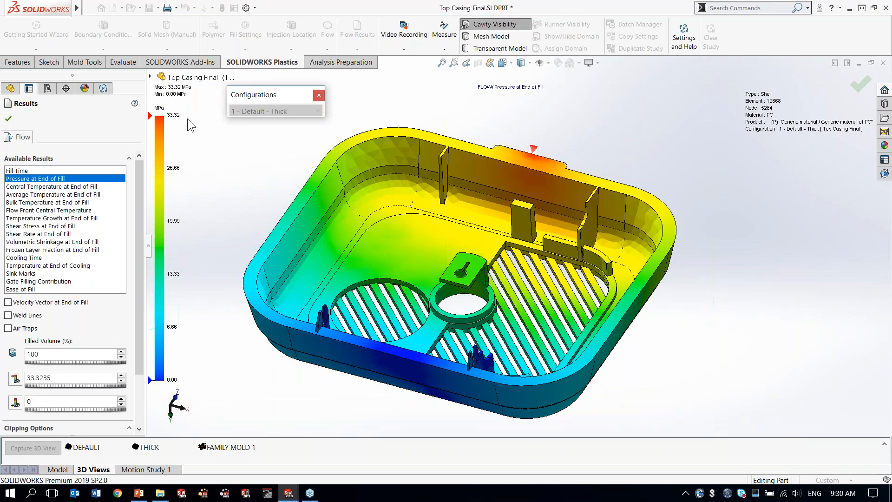
Step: Review the Cooling Time plot and the Sink Marks plot on the casing's ribs and rim
{"action": "left_click", "coordinate": [21, 259]}
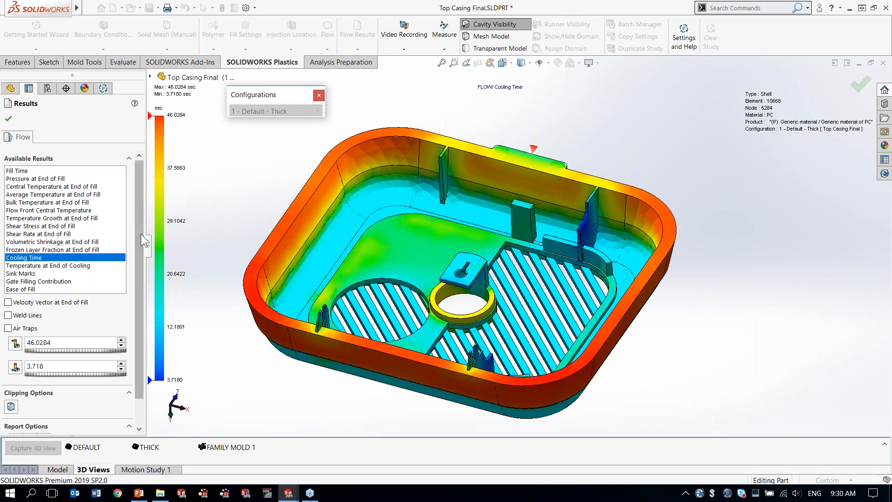
{"action": "left_click_drag", "start_coordinate": [141, 234], "coordinate": [141, 254]}
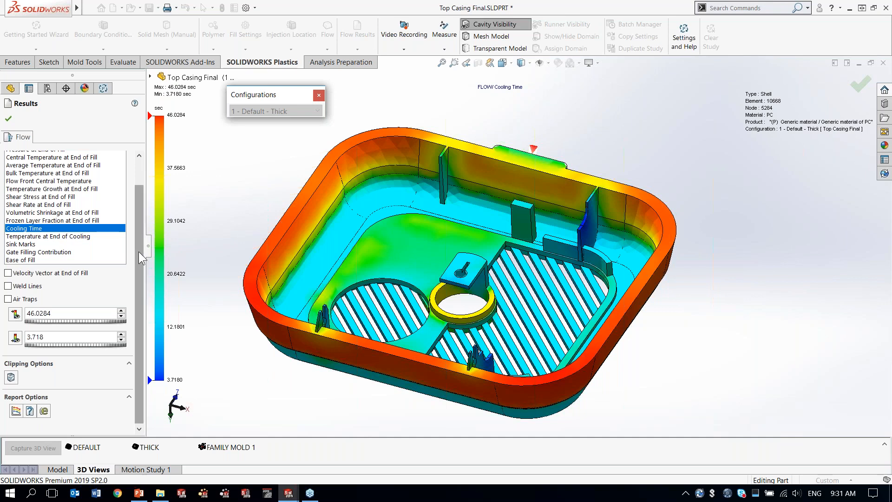
{"action": "left_click", "coordinate": [20, 245]}
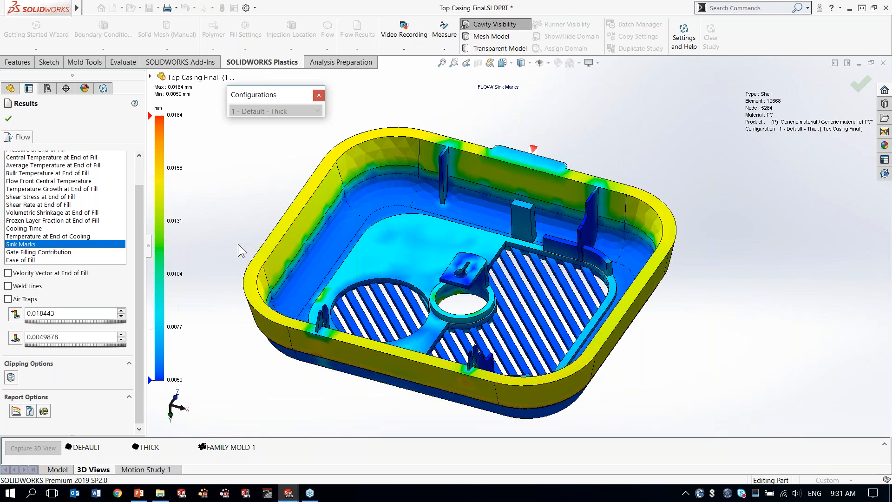
{"action": "middle_click_drag", "start_coordinate": [228, 269], "coordinate": [209, 204]}
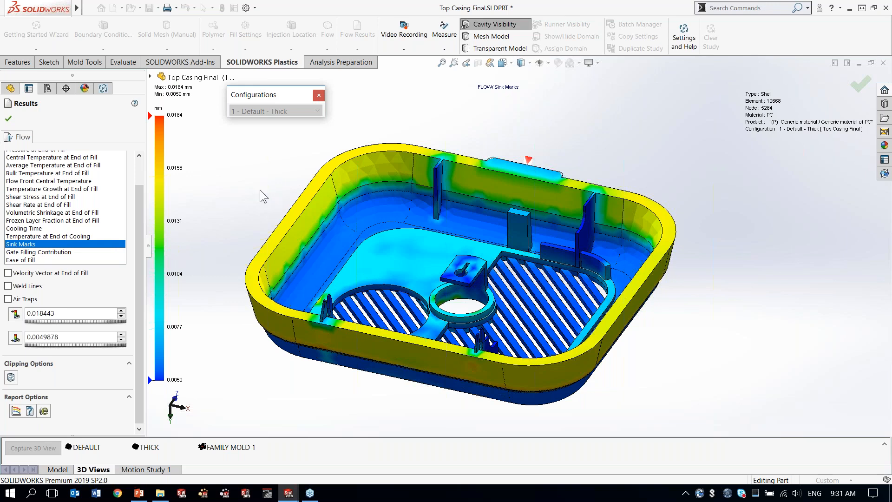
Step: Return to the Fill Time plot and turn on the Weld Lines display
{"action": "left_click_drag", "start_coordinate": [141, 238], "coordinate": [53, 178]}
{"action": "left_click", "coordinate": [27, 171]}
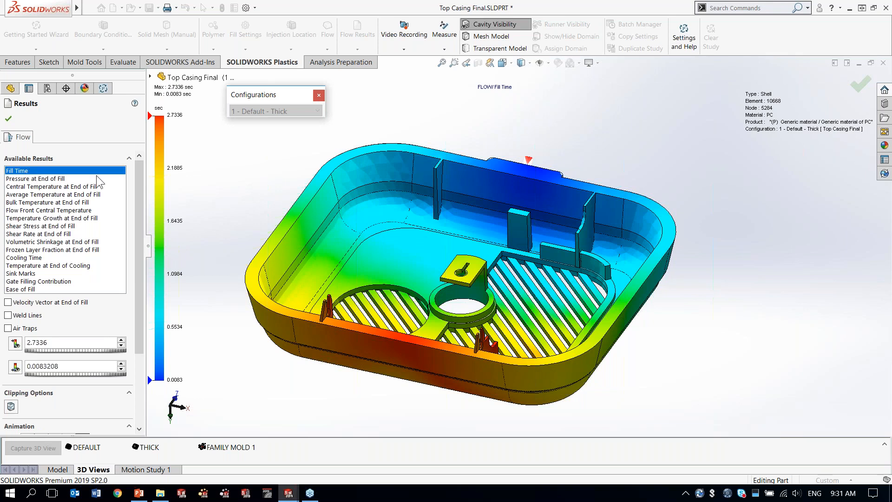
{"action": "middle_click_drag", "start_coordinate": [287, 168], "coordinate": [279, 204]}
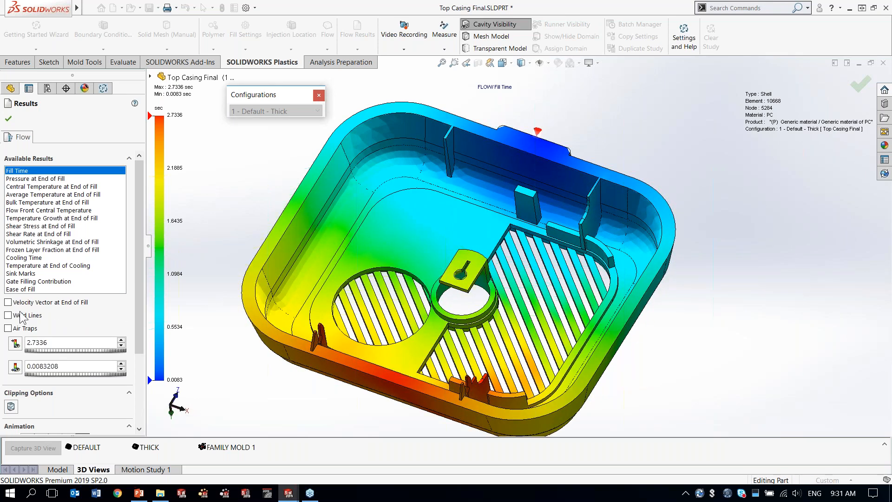
{"action": "left_click", "coordinate": [8, 316]}
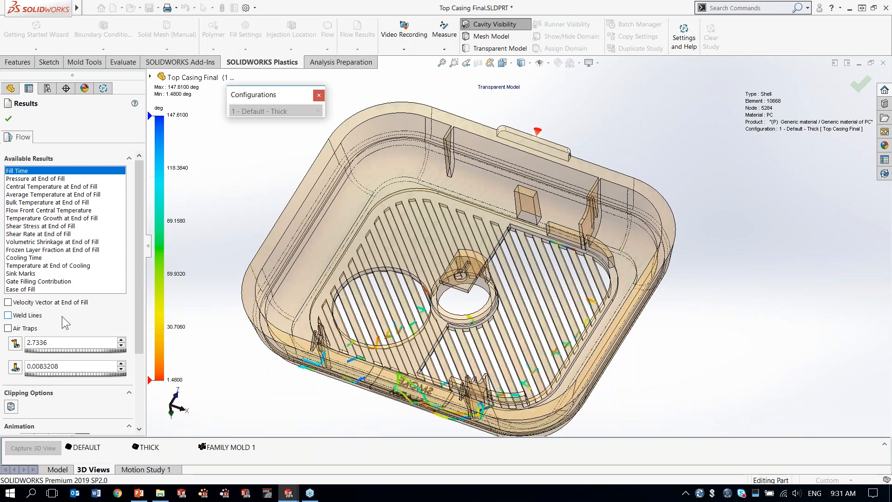
Step: Examine the weld lines on the casing's vent grille ribs and around its openings, and turn their display off
{"action": "middle_click_drag", "start_coordinate": [523, 321], "coordinate": [535, 284], "text": "ctrl"}
{"action": "scroll", "coordinate": [536, 285], "scroll_direction": "up", "scroll_amount": 2}
{"action": "scroll", "coordinate": [537, 284], "scroll_direction": "down", "scroll_amount": 8}
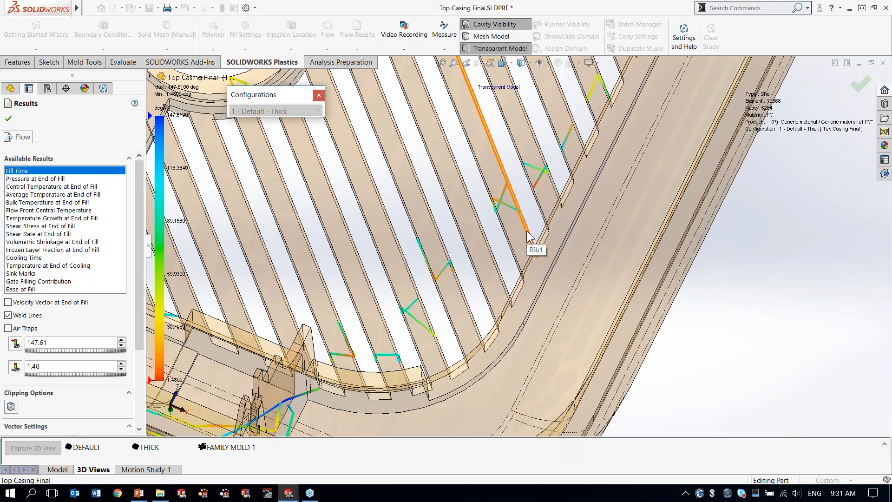
{"action": "scroll", "coordinate": [527, 232], "scroll_direction": "up", "scroll_amount": 3}
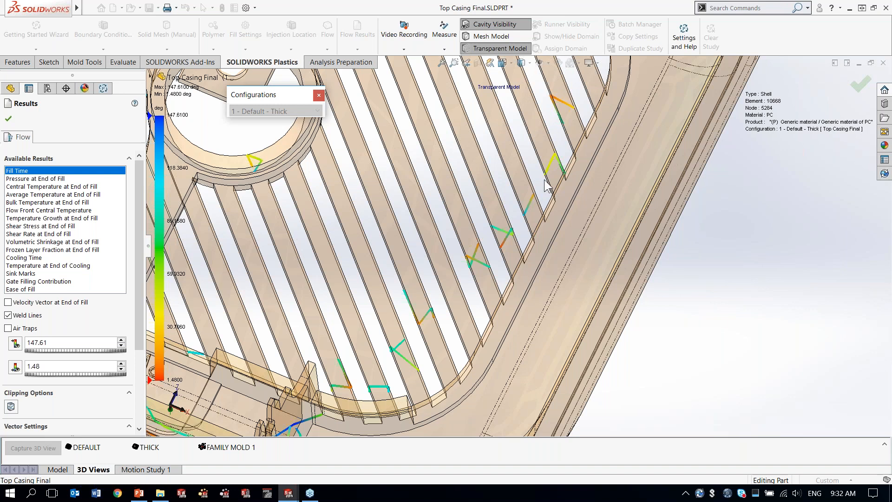
{"action": "scroll", "coordinate": [528, 181], "scroll_direction": "up", "scroll_amount": 1}
{"action": "scroll", "coordinate": [528, 181], "scroll_direction": "up", "scroll_amount": 5}
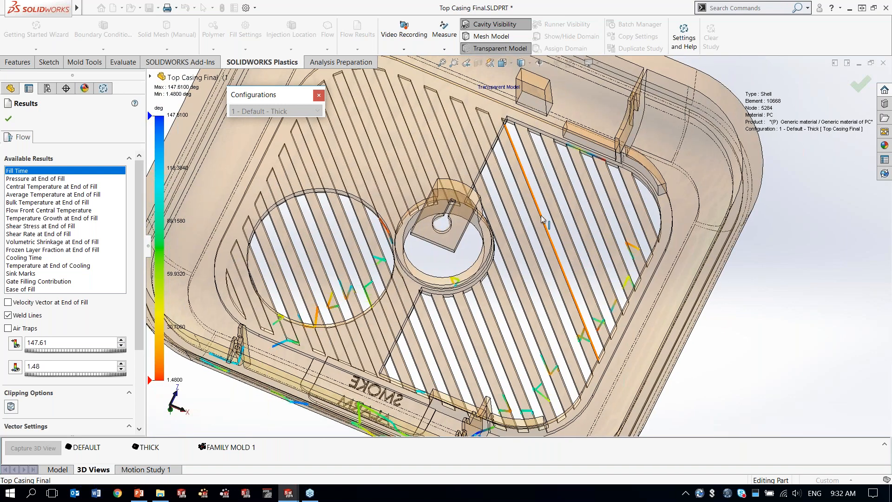
{"action": "scroll", "coordinate": [542, 220], "scroll_direction": "up", "scroll_amount": 2}
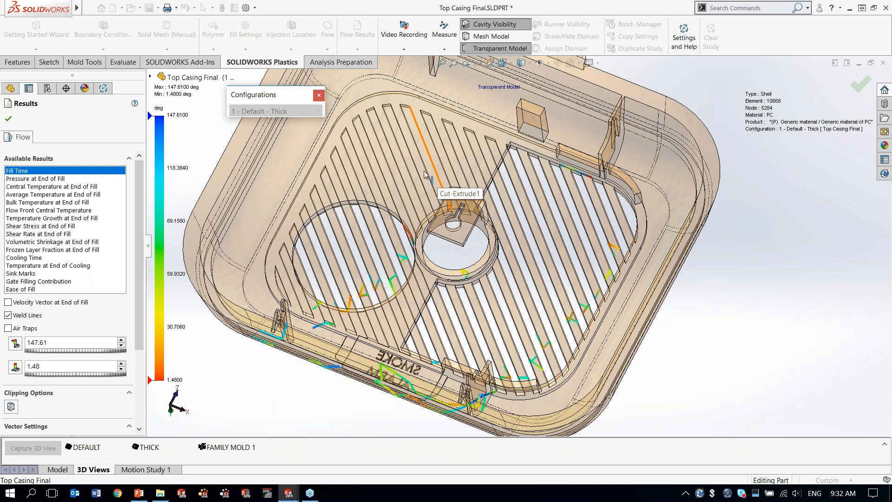
{"action": "left_click", "coordinate": [23, 318]}
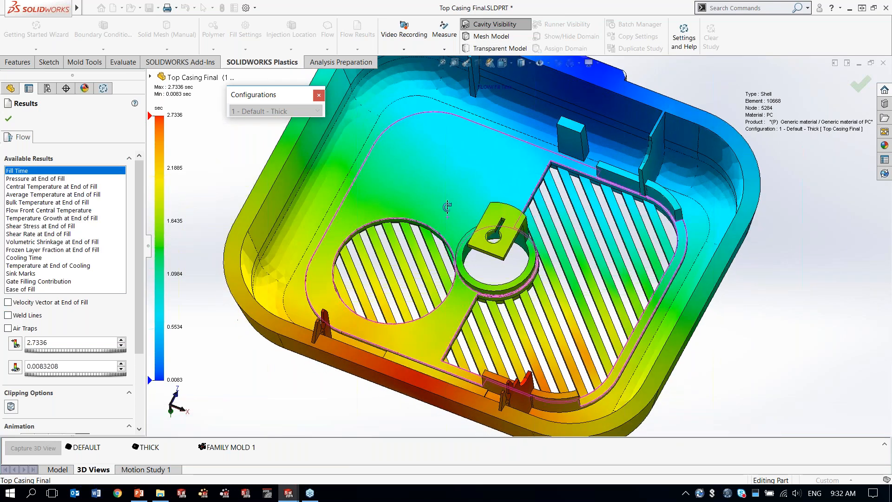
Step: Show the Air Traps on the Fill Time plot, inspect them around the jagged rib and posts, and hide them
{"action": "left_click", "coordinate": [8, 328]}
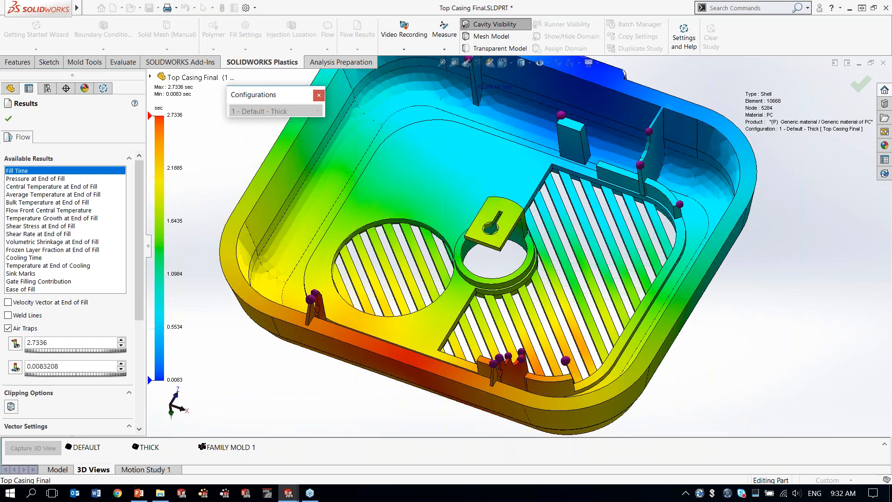
{"action": "middle_click_drag", "start_coordinate": [448, 205], "coordinate": [429, 228], "text": "ctrl"}
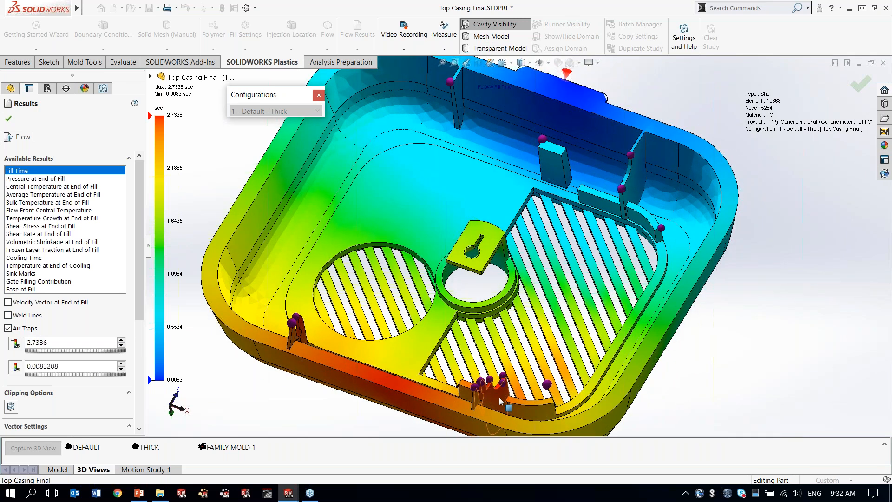
{"action": "scroll", "coordinate": [506, 403], "scroll_direction": "down", "scroll_amount": 5}
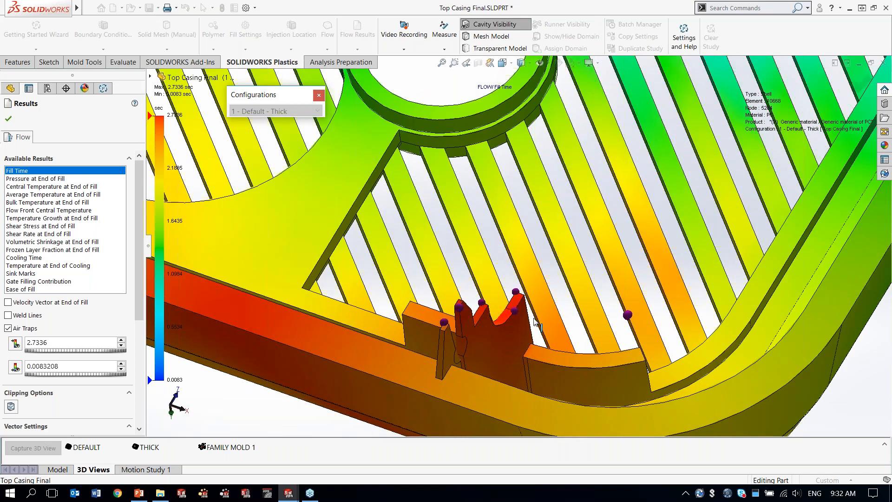
{"action": "scroll", "coordinate": [554, 365], "scroll_direction": "up", "scroll_amount": 3}
{"action": "middle_click_drag", "start_coordinate": [506, 151], "coordinate": [524, 242], "text": "ctrl"}
{"action": "scroll", "coordinate": [533, 273], "scroll_direction": "up", "scroll_amount": 1}
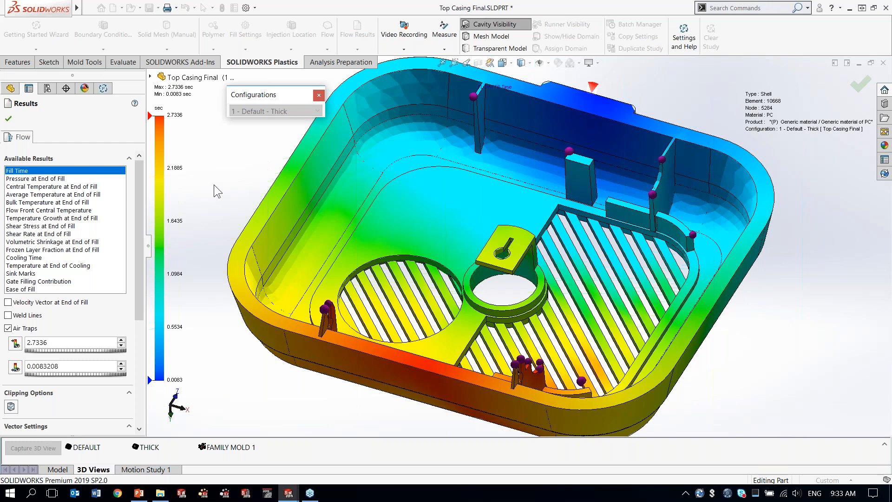
{"action": "left_click", "coordinate": [8, 328]}
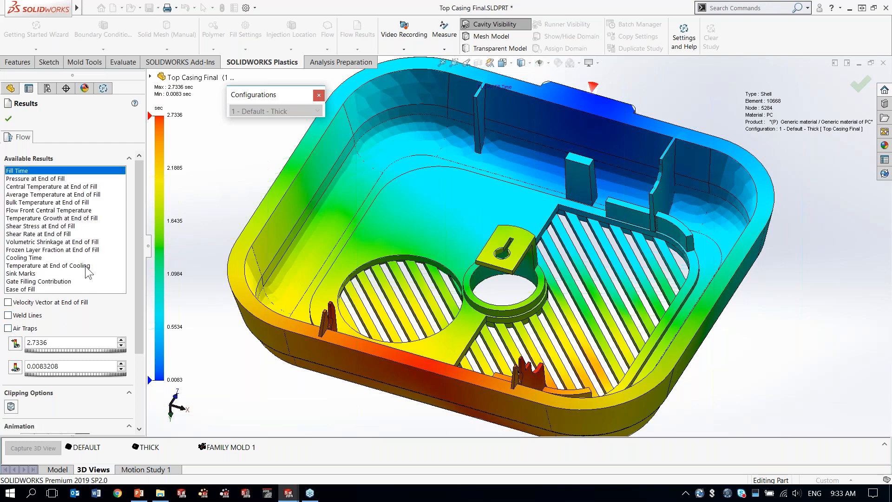
Step: Close the flow results and expand the Results branch of the Plastics study to show its report options
{"action": "left_click", "coordinate": [9, 119]}
{"action": "left_click", "coordinate": [8, 121]}
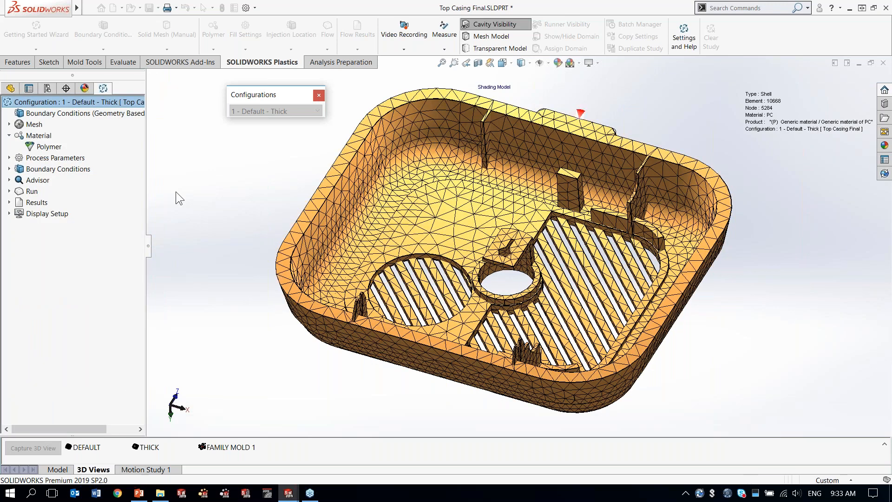
{"action": "left_click", "coordinate": [9, 203]}
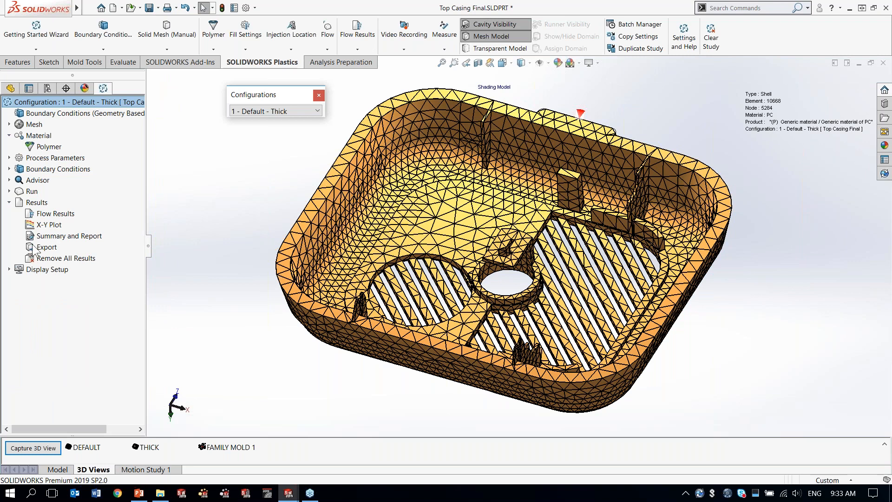
Step: Switch to File Explorer and open the Word report "1 - Default - Thick_report" in the report folder
{"action": "left_click", "coordinate": [159, 494]}
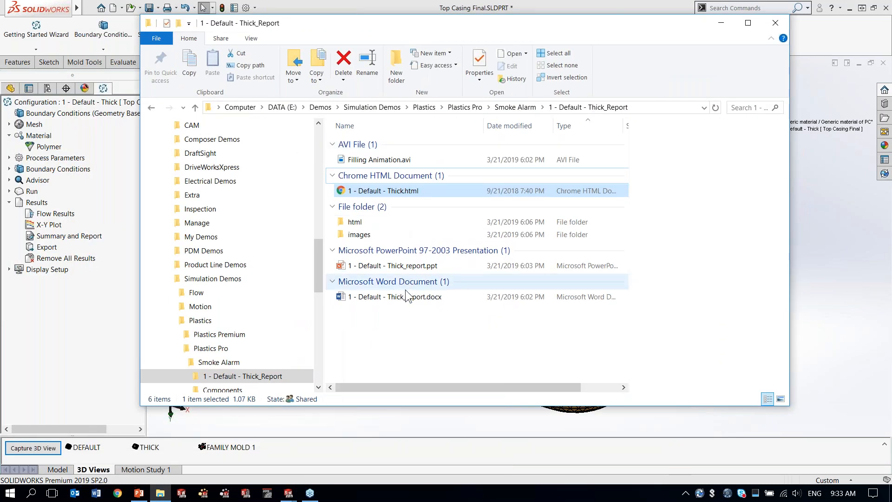
{"action": "left_click", "coordinate": [408, 298]}
{"action": "double_click", "coordinate": [407, 298]}
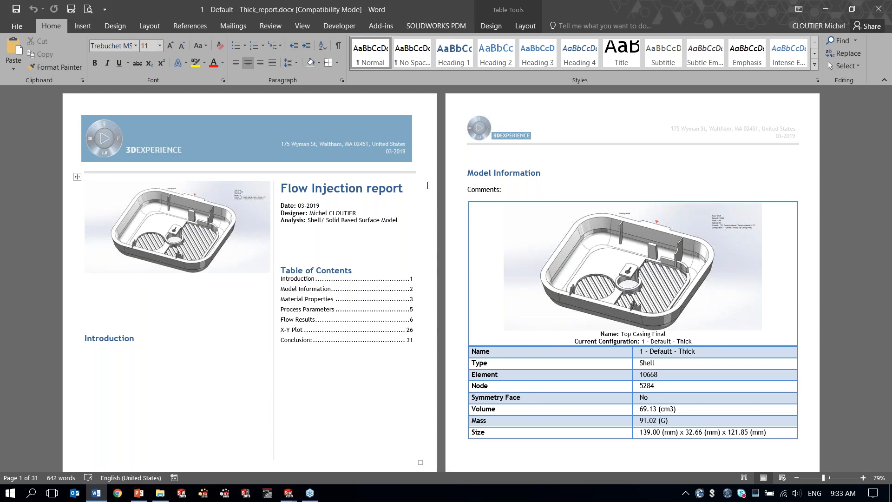
Step: Read the report's PC material properties and examine its polymer viscosity and specific-volume graphs
{"action": "scroll", "coordinate": [433, 185], "scroll_direction": "down", "scroll_amount": 6}
{"action": "scroll", "coordinate": [213, 237], "scroll_direction": "down", "scroll_amount": 7}
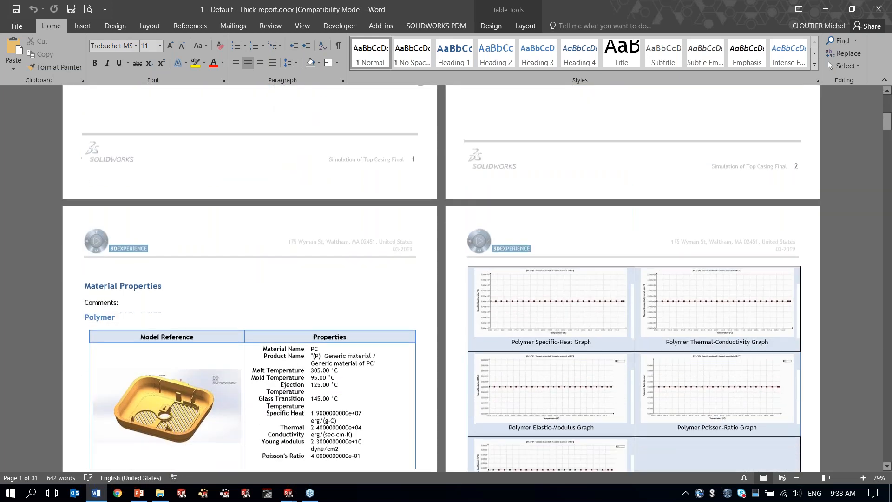
{"action": "scroll", "coordinate": [213, 237], "scroll_direction": "down", "scroll_amount": 1}
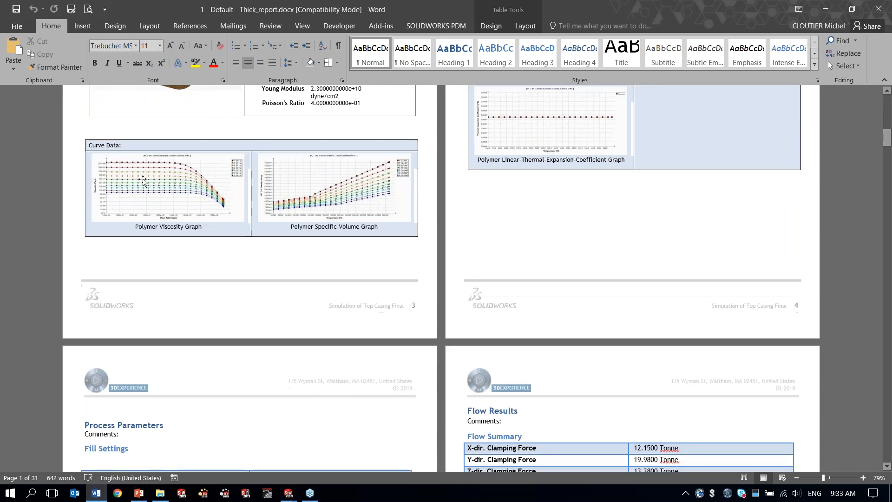
{"action": "scroll", "coordinate": [143, 181], "scroll_direction": "up", "scroll_amount": 6, "text": "ctrl"}
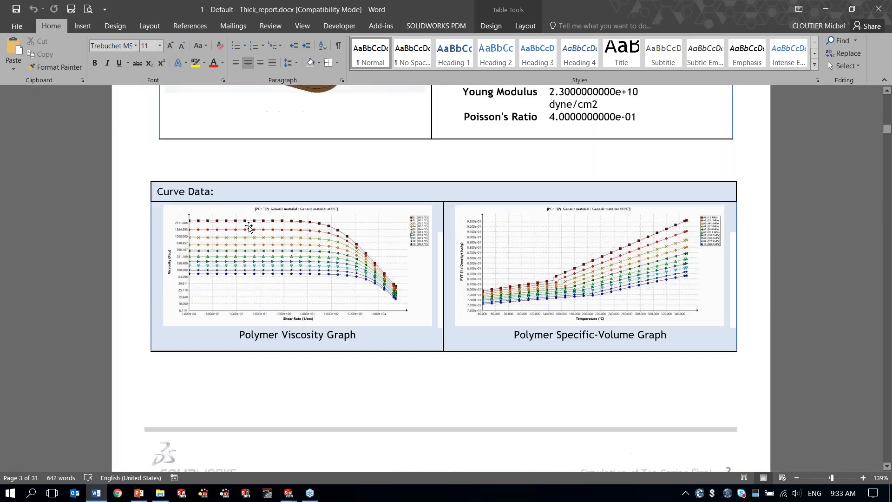
{"action": "scroll", "coordinate": [274, 231], "scroll_direction": "down", "scroll_amount": 1}
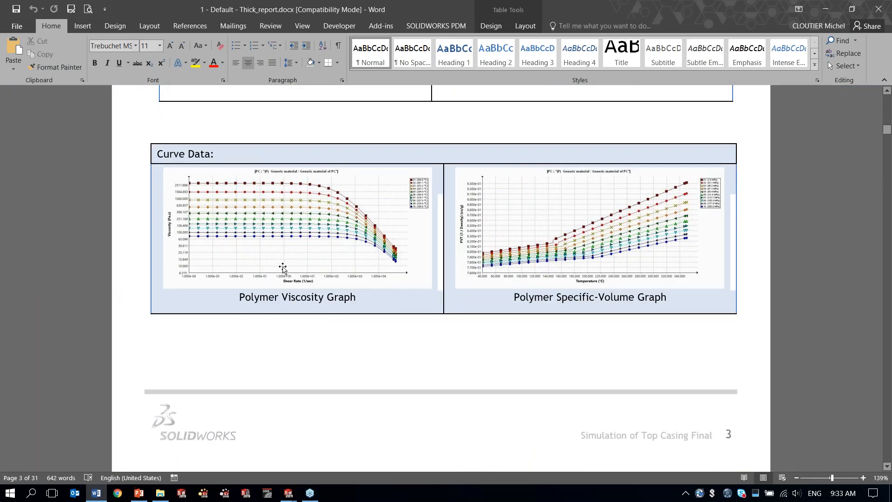
Step: Review the report's Fill Settings, Flow Summary, and the Fill Time and Pressure at End of Fill result pages
{"action": "scroll", "coordinate": [282, 268], "scroll_direction": "down", "scroll_amount": 10}
{"action": "scroll", "coordinate": [434, 279], "scroll_direction": "down", "scroll_amount": 8}
{"action": "scroll", "coordinate": [434, 278], "scroll_direction": "up", "scroll_amount": 3}
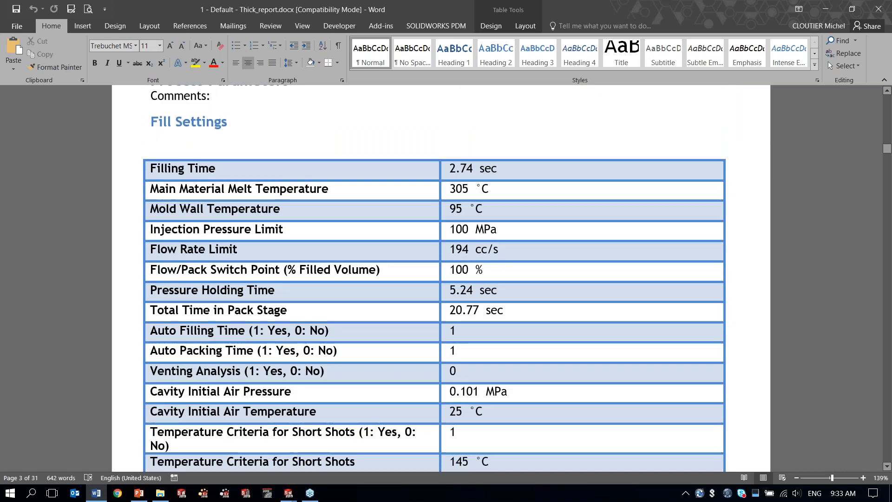
{"action": "scroll", "coordinate": [498, 372], "scroll_direction": "down", "scroll_amount": 12}
{"action": "scroll", "coordinate": [281, 195], "scroll_direction": "down", "scroll_amount": 4}
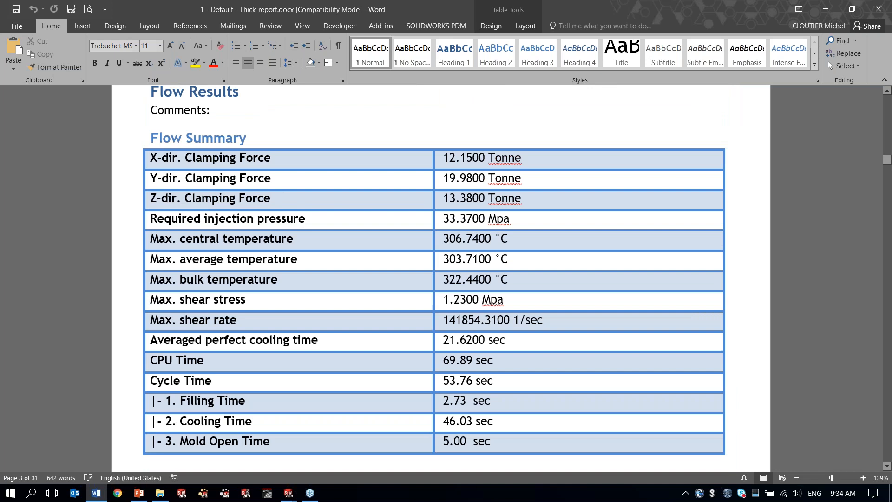
{"action": "scroll", "coordinate": [302, 223], "scroll_direction": "down", "scroll_amount": 15}
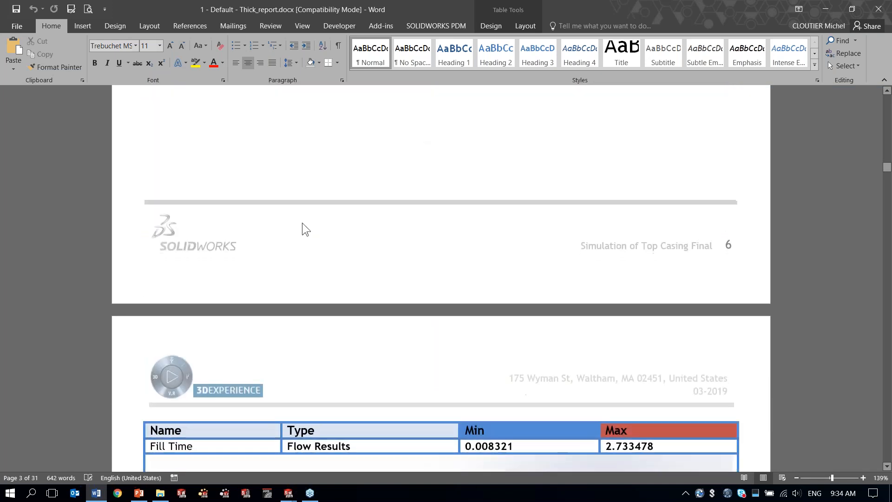
{"action": "scroll", "coordinate": [301, 221], "scroll_direction": "down", "scroll_amount": 8, "text": "ctrl"}
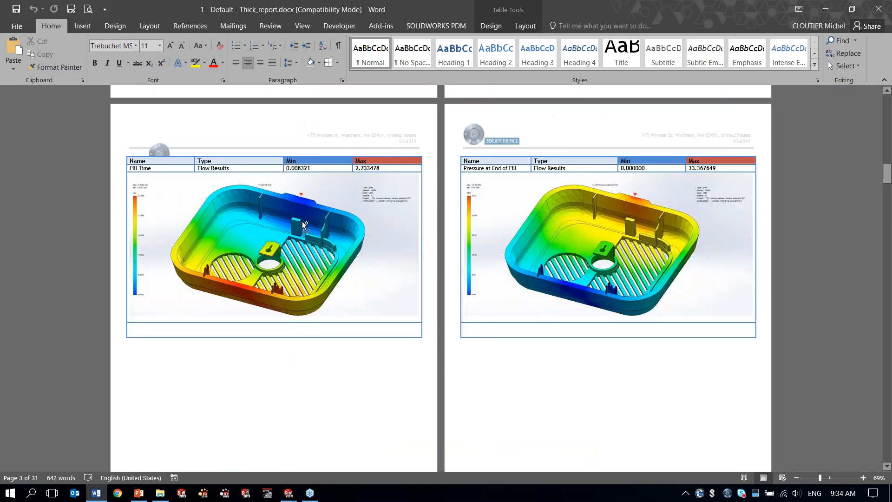
Step: Look through the Word report's flow result pages for end-of-fill temperatures, shear stress, shear rate and volumetric shrinkage
{"action": "scroll", "coordinate": [302, 221], "scroll_direction": "down", "scroll_amount": 2, "text": "ctrl"}
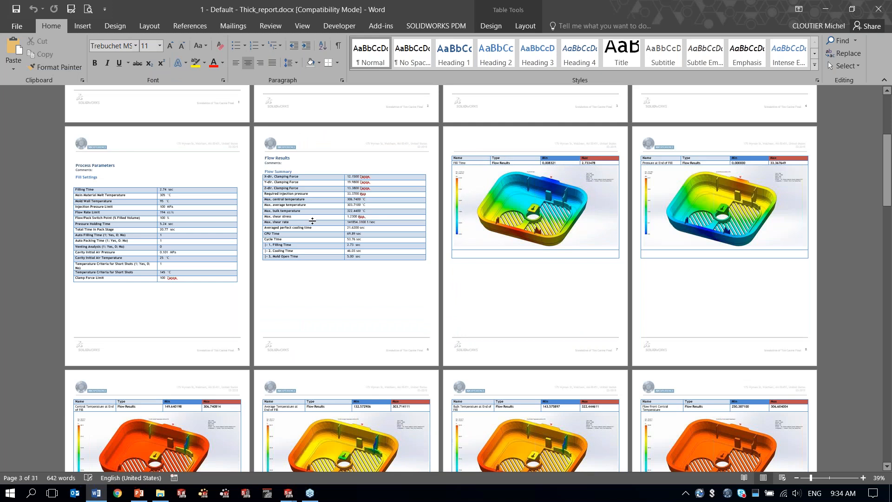
{"action": "scroll", "coordinate": [312, 221], "scroll_direction": "down", "scroll_amount": 5}
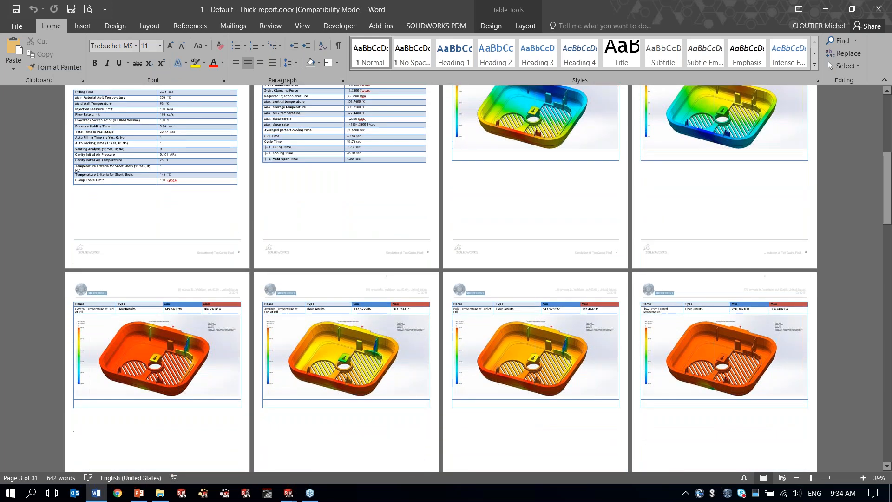
{"action": "scroll", "coordinate": [441, 278], "scroll_direction": "down", "scroll_amount": 5}
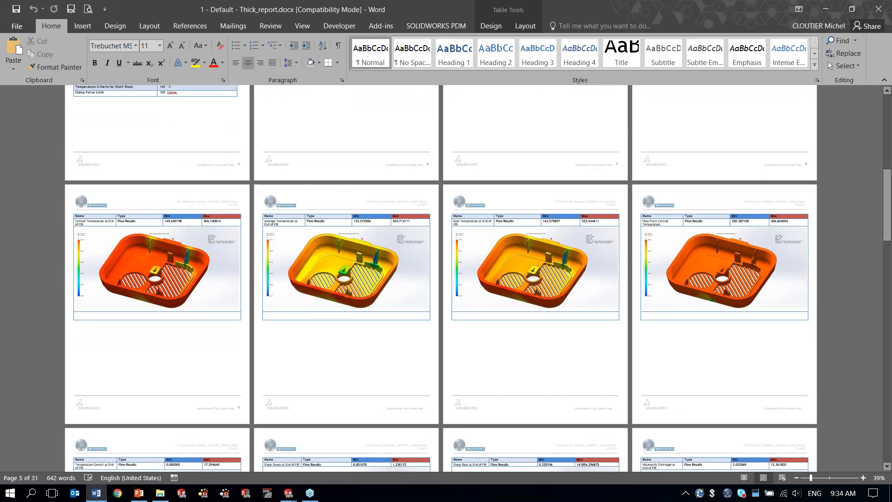
{"action": "scroll", "coordinate": [438, 242], "scroll_direction": "down", "scroll_amount": 8}
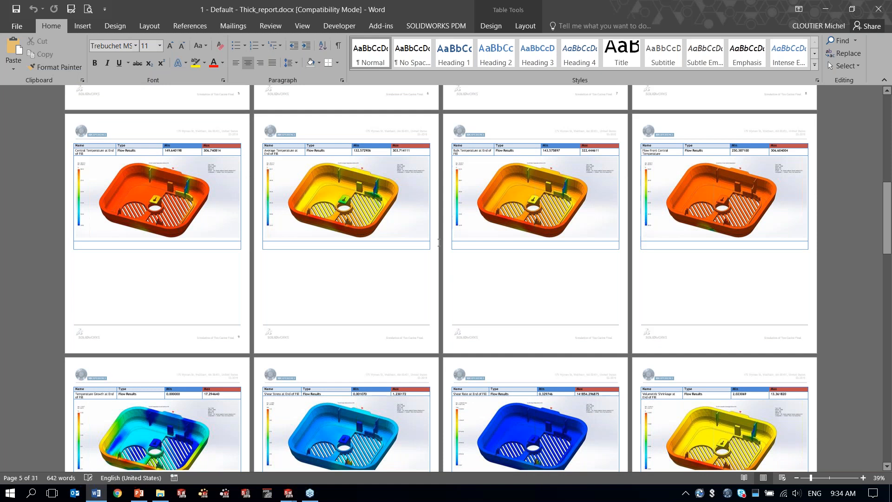
{"action": "scroll", "coordinate": [438, 240], "scroll_direction": "down", "scroll_amount": 4}
{"action": "scroll", "coordinate": [440, 278], "scroll_direction": "down", "scroll_amount": 10}
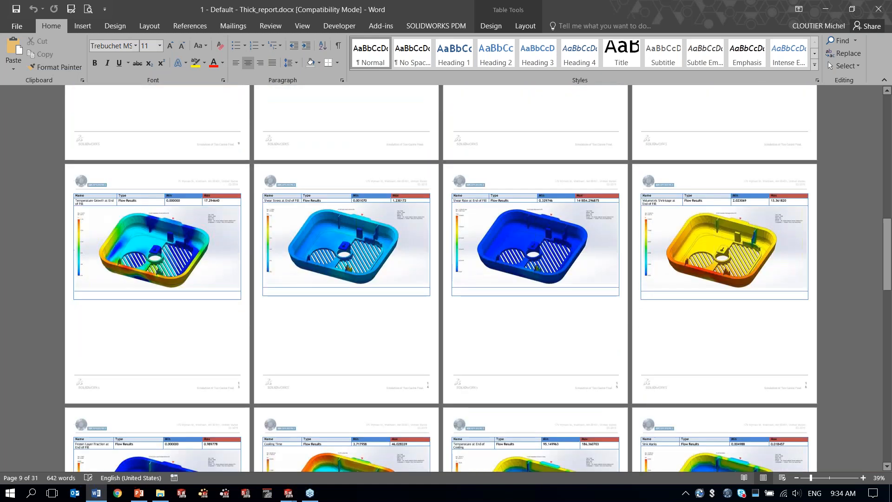
Step: Examine the report's Ease of Fill, Weld Lines and Air Traps result pages
{"action": "scroll", "coordinate": [442, 213], "scroll_direction": "down", "scroll_amount": 15}
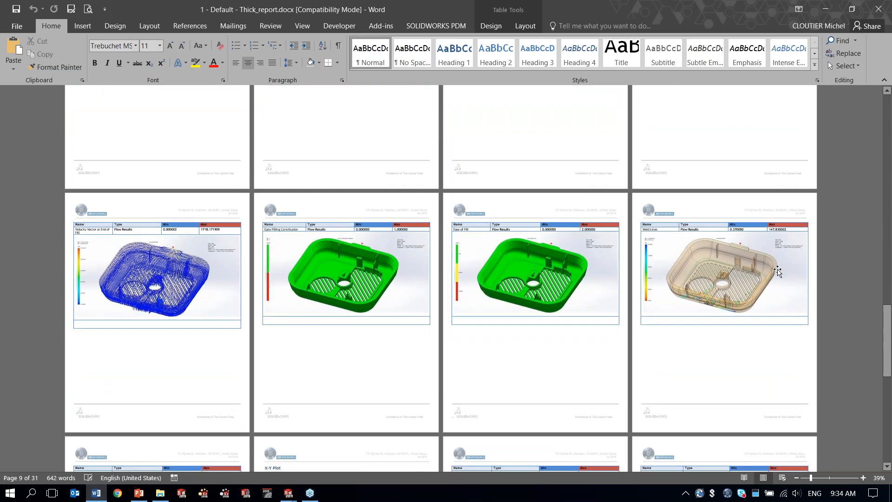
{"action": "scroll", "coordinate": [713, 280], "scroll_direction": "up", "scroll_amount": 4, "text": "ctrl"}
{"action": "scroll", "coordinate": [566, 296], "scroll_direction": "down", "scroll_amount": 12}
{"action": "scroll", "coordinate": [698, 208], "scroll_direction": "down", "scroll_amount": 12}
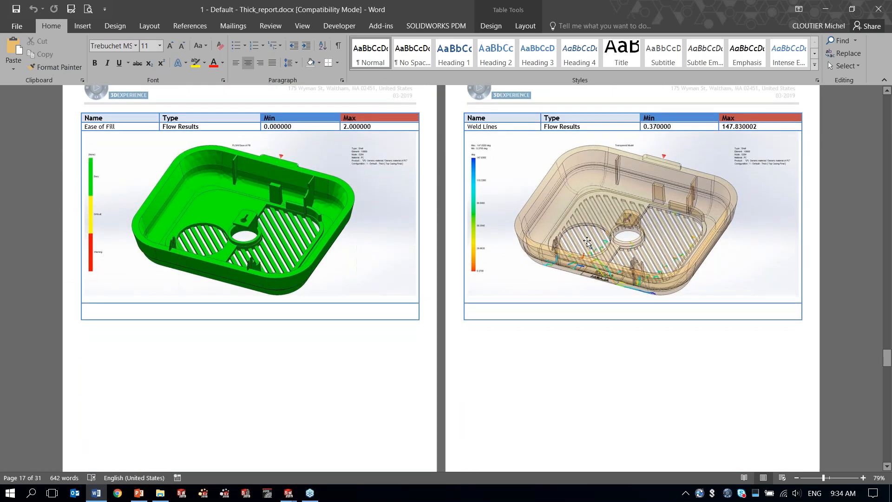
{"action": "scroll", "coordinate": [569, 257], "scroll_direction": "down", "scroll_amount": 8}
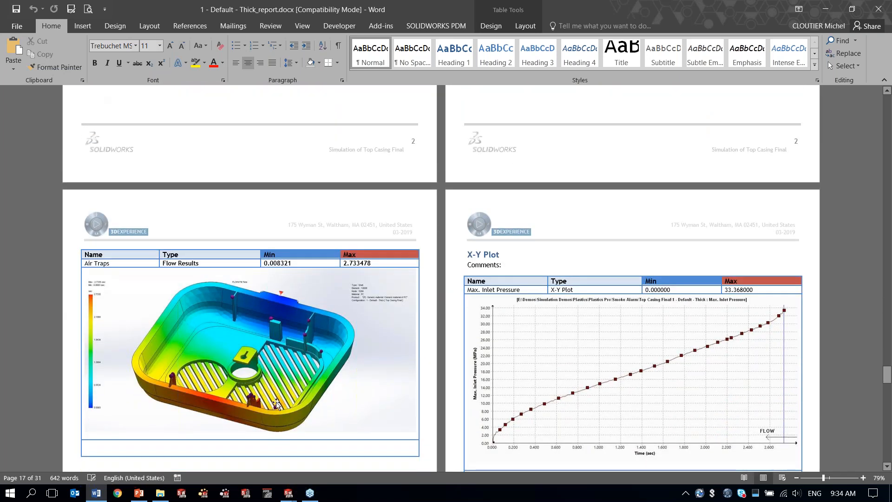
Step: Review the inlet flow rate and clamping force X-Y plots through to the report's final page, and look back over the result pages
{"action": "scroll", "coordinate": [357, 308], "scroll_direction": "down", "scroll_amount": 9}
{"action": "scroll", "coordinate": [441, 279], "scroll_direction": "down", "scroll_amount": 15}
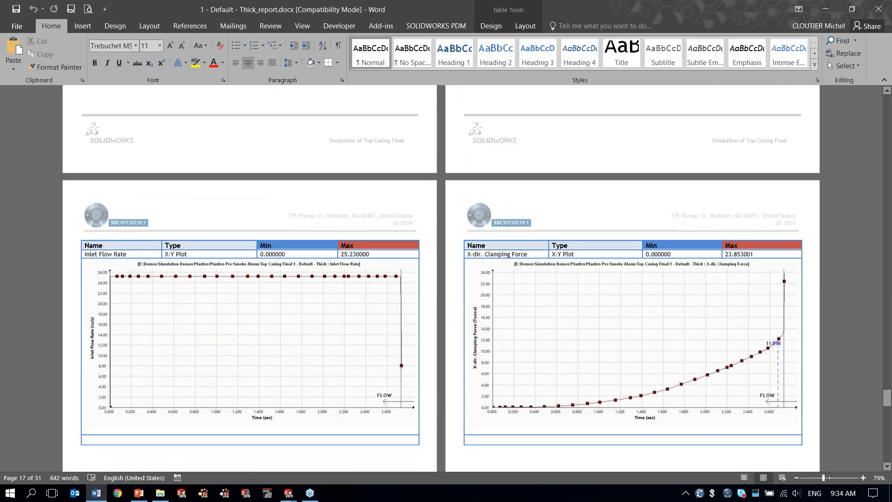
{"action": "scroll", "coordinate": [357, 308], "scroll_direction": "down", "scroll_amount": 5, "text": "ctrl"}
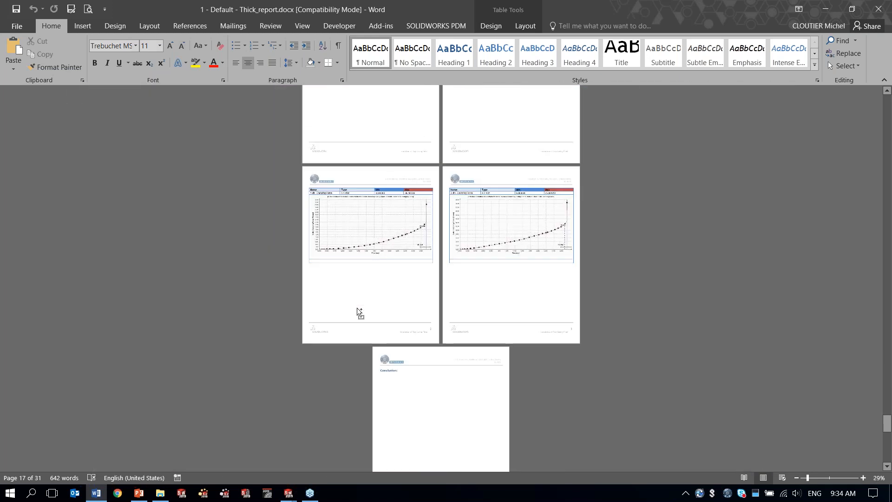
{"action": "scroll", "coordinate": [561, 295], "scroll_direction": "up", "scroll_amount": 10}
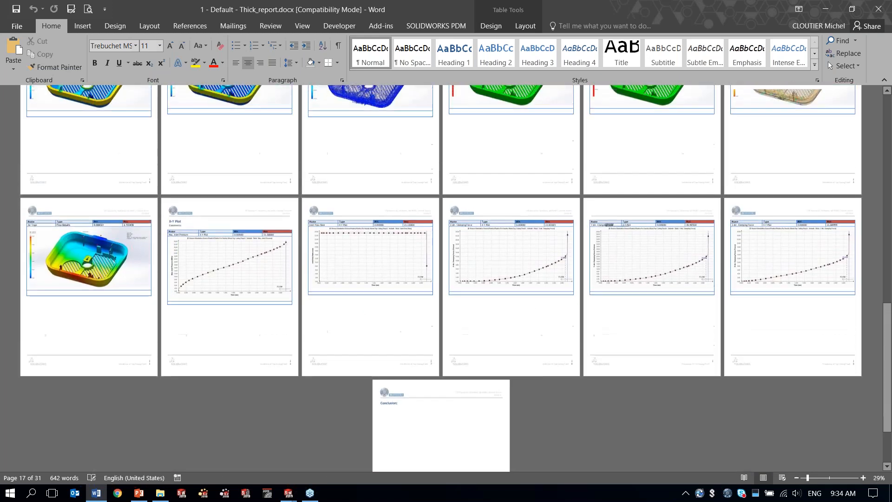
{"action": "scroll", "coordinate": [441, 278], "scroll_direction": "up", "scroll_amount": 5}
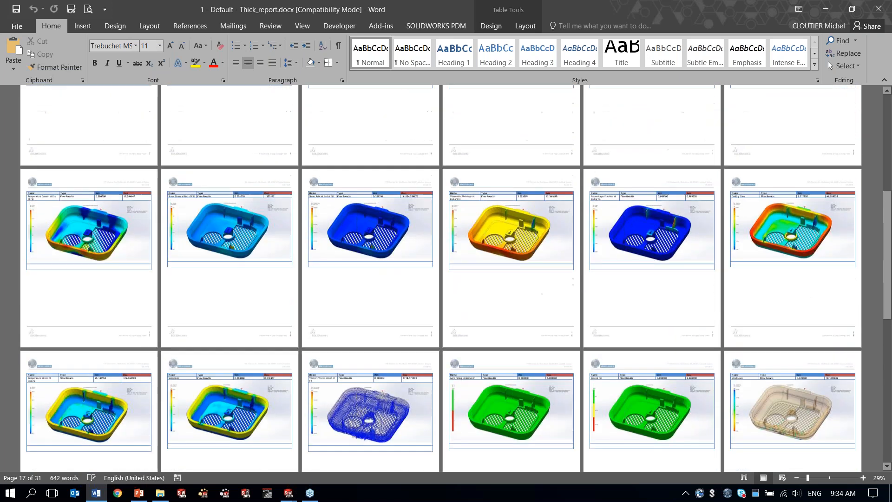
Step: Close the Word report, open the HTML report "1 - Default - Thick" in the browser, and display its FLOW figures
{"action": "left_click", "coordinate": [885, 11]}
{"action": "double_click", "coordinate": [390, 191]}
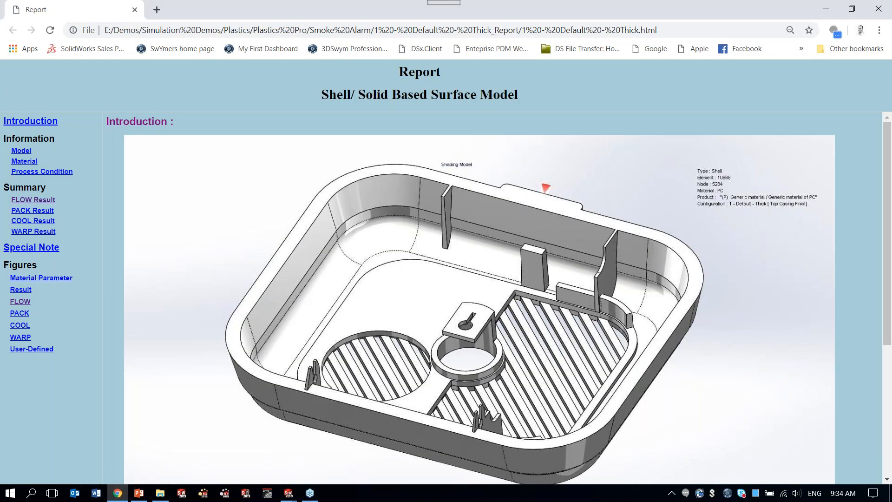
{"action": "left_click", "coordinate": [21, 302]}
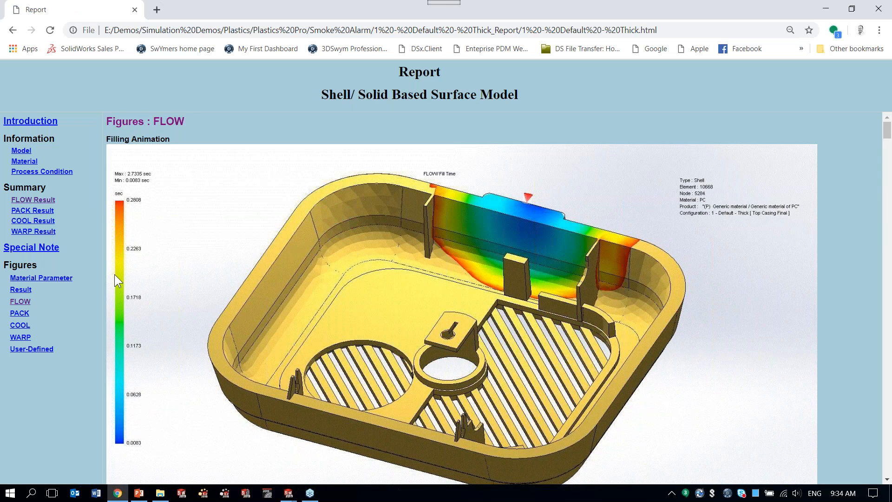
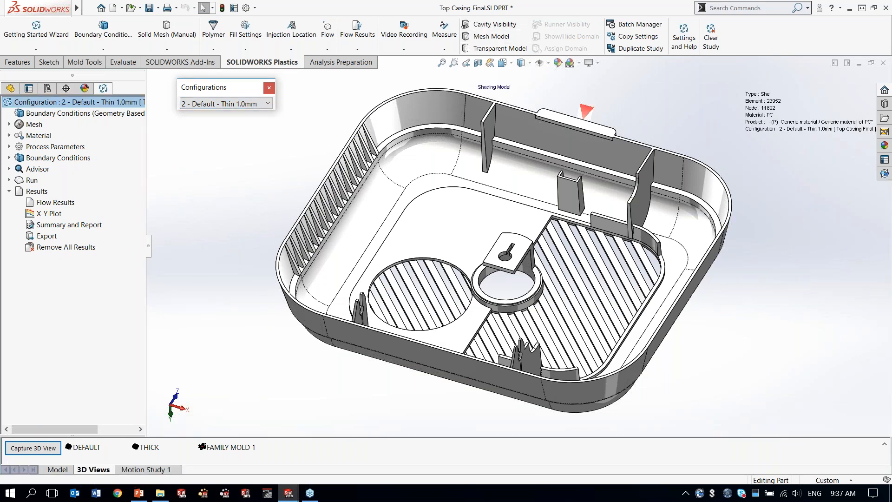
Step: Load the flow results for the 2 - Default - Thin 1.0mm configuration and play the Fill Time animation
{"action": "right_click", "coordinate": [55, 202]}
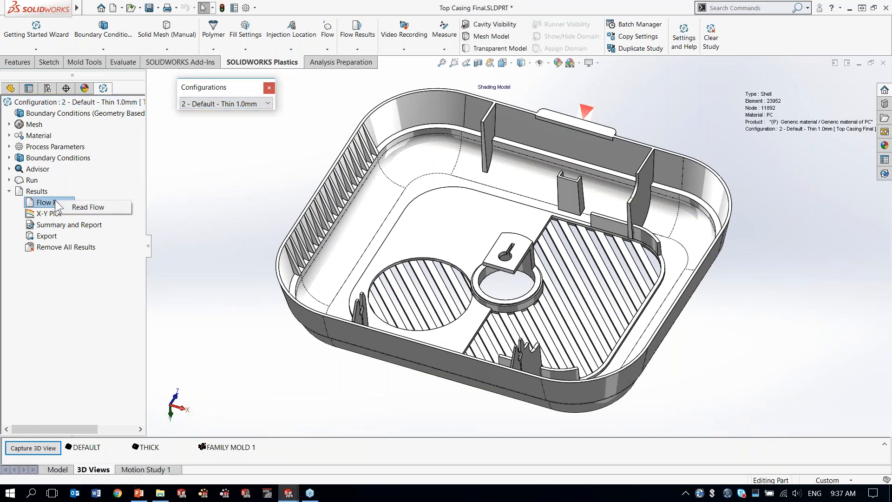
{"action": "left_click", "coordinate": [98, 207]}
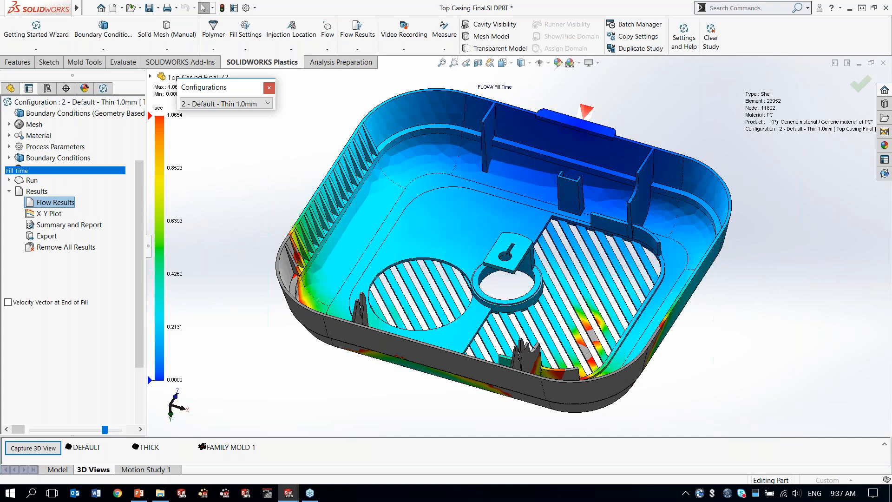
{"action": "middle_click_drag", "start_coordinate": [269, 161], "coordinate": [271, 212]}
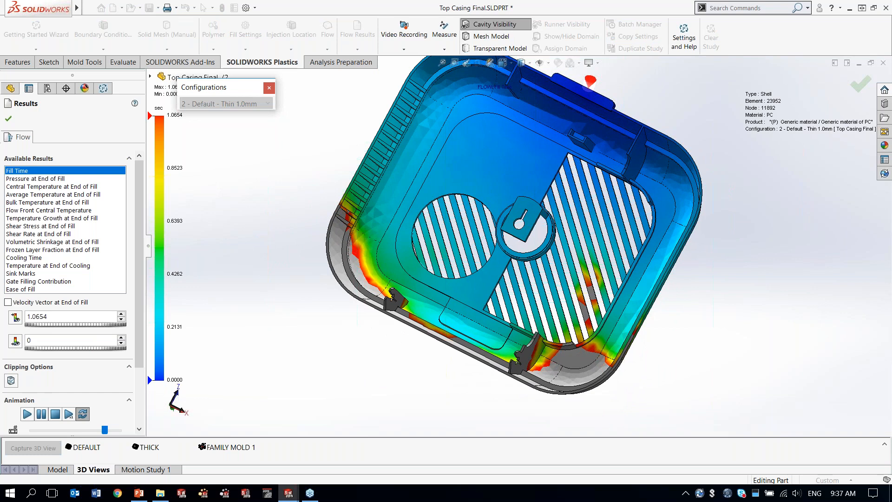
{"action": "left_click", "coordinate": [28, 414]}
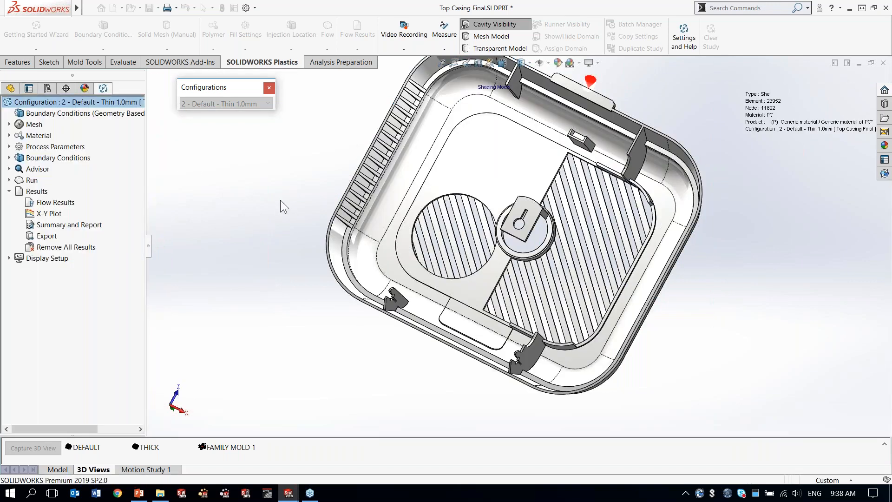
{"action": "middle_click_drag", "start_coordinate": [262, 203], "coordinate": [252, 179]}
Step: Activate the 3 - PC - Gate 1 configuration, load its flow results and play the Fill Time animation
{"action": "left_click", "coordinate": [243, 103]}
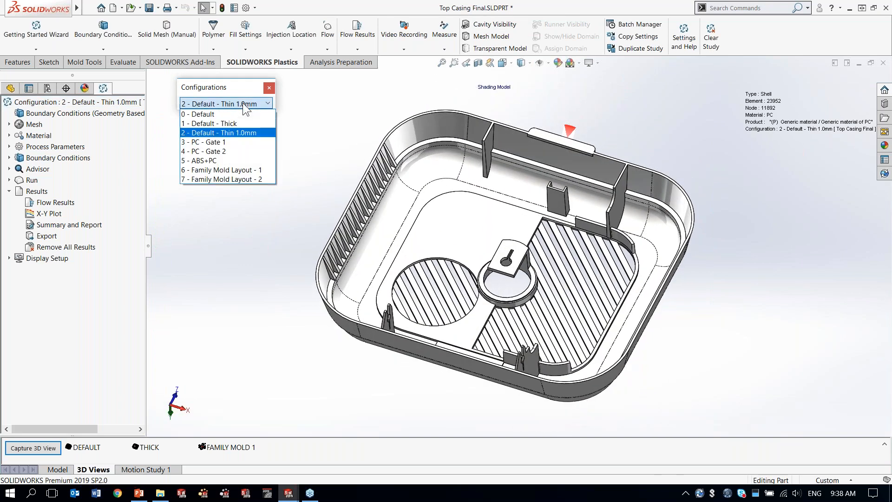
{"action": "left_click", "coordinate": [222, 145]}
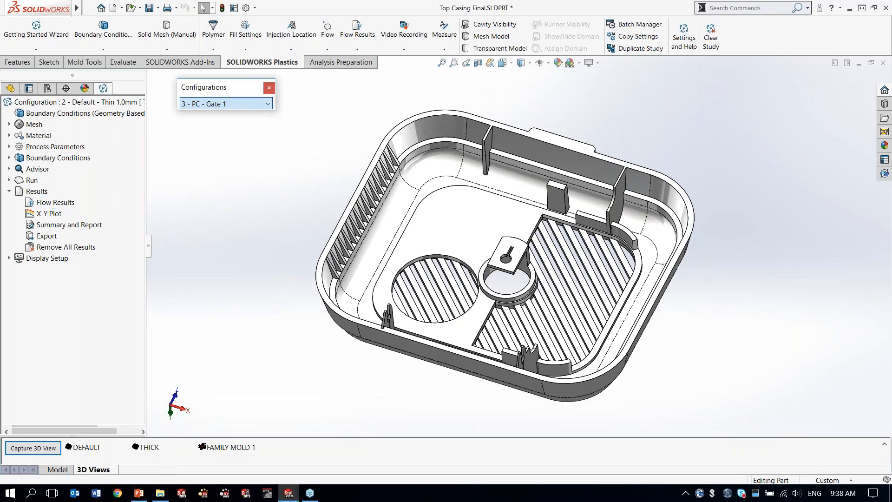
{"action": "left_click", "coordinate": [70, 204]}
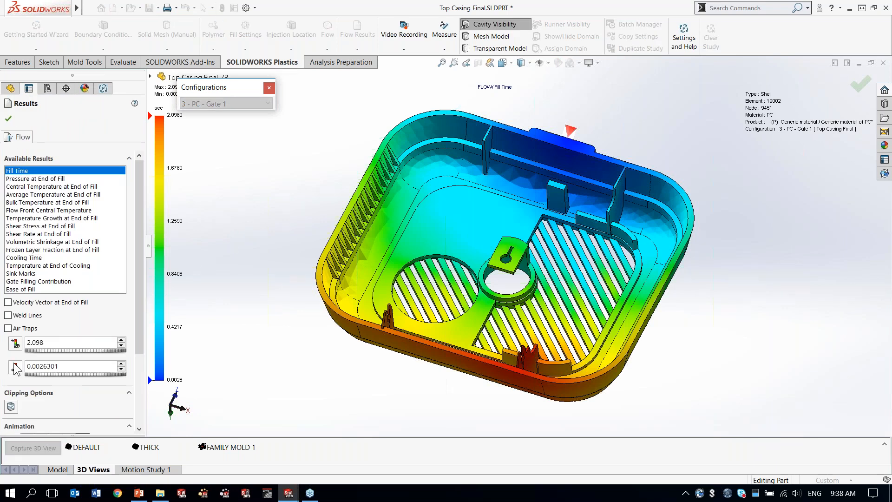
{"action": "scroll", "coordinate": [69, 316], "scroll_direction": "down", "scroll_amount": 3}
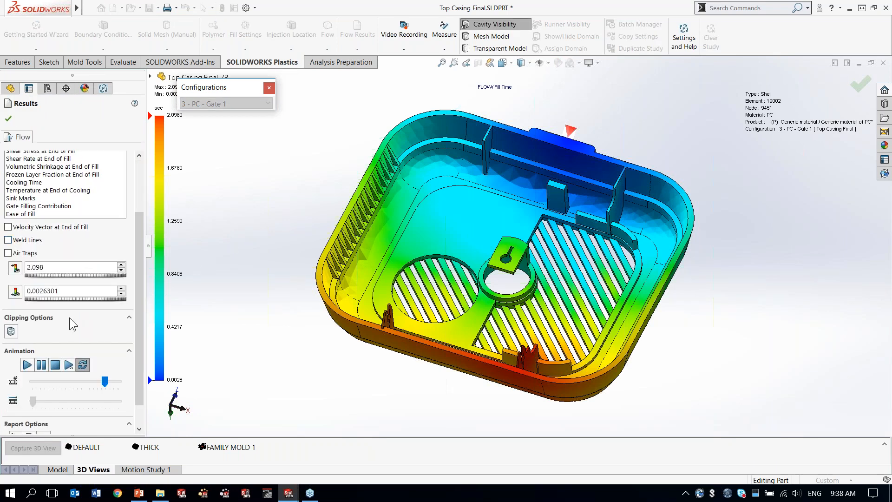
{"action": "left_click", "coordinate": [27, 365]}
{"action": "left_click", "coordinate": [55, 365]}
Step: Display the Gate 1 weld lines, examine those along the slotted grille's curved edge, and close the results
{"action": "left_click", "coordinate": [17, 240]}
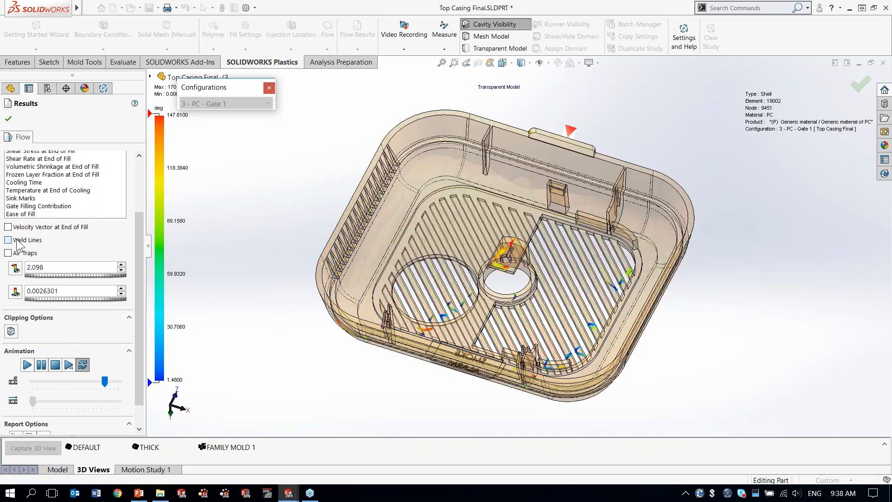
{"action": "scroll", "coordinate": [594, 351], "scroll_direction": "down", "scroll_amount": 2}
{"action": "scroll", "coordinate": [567, 257], "scroll_direction": "down", "scroll_amount": 5}
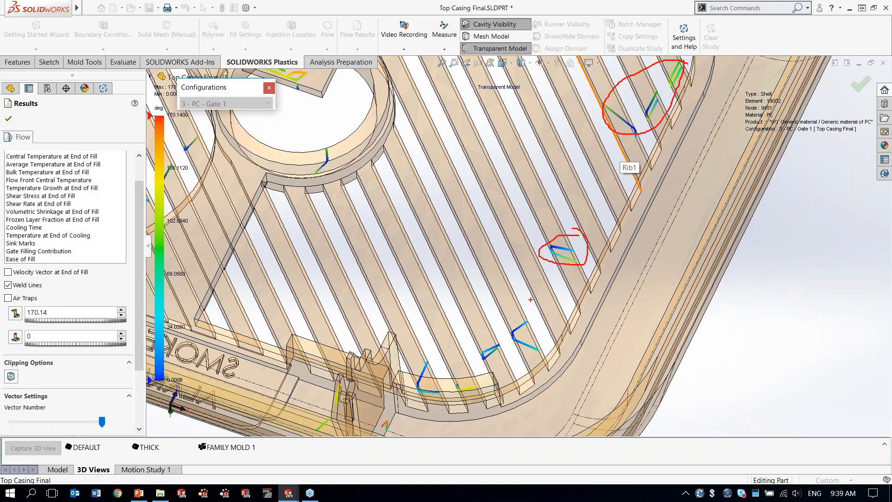
{"action": "mouse_move", "coordinate": [470, 338]}
{"action": "left_mouse_down"}
{"action": "mouse_move", "coordinate": [530, 366]}
{"action": "mouse_move", "coordinate": [532, 314]}
{"action": "left_mouse_up"}
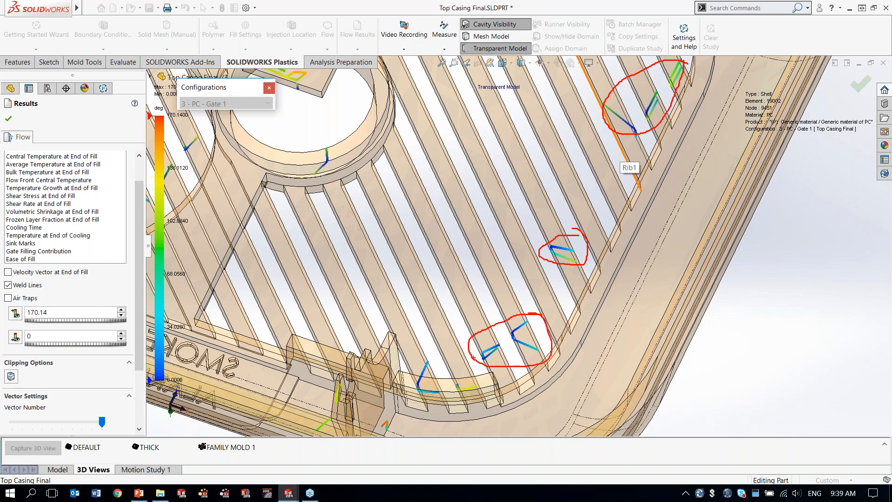
{"action": "left_click_drag", "start_coordinate": [400, 375], "coordinate": [480, 375]}
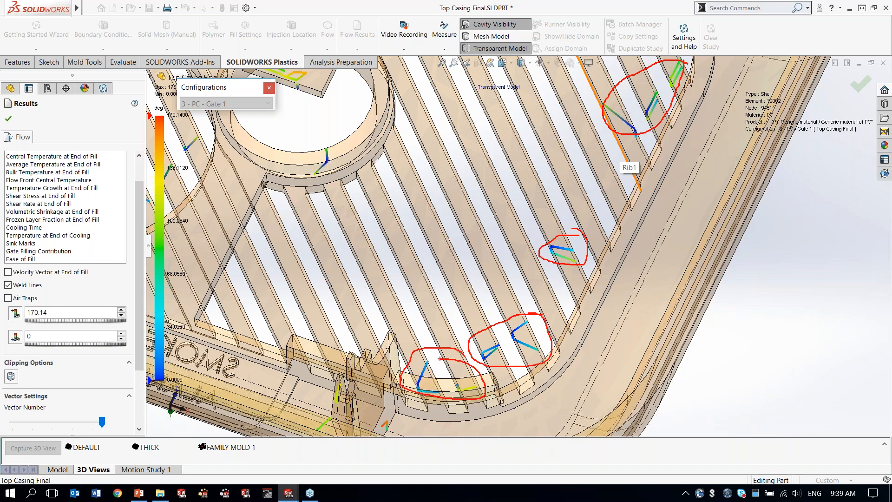
{"action": "mouse_move", "coordinate": [641, 109]}
{"action": "left_mouse_down"}
{"action": "mouse_move", "coordinate": [483, 346]}
{"action": "mouse_move", "coordinate": [411, 362]}
{"action": "mouse_move", "coordinate": [580, 239]}
{"action": "mouse_move", "coordinate": [650, 101]}
{"action": "mouse_move", "coordinate": [576, 227]}
{"action": "mouse_move", "coordinate": [448, 357]}
{"action": "left_mouse_up"}
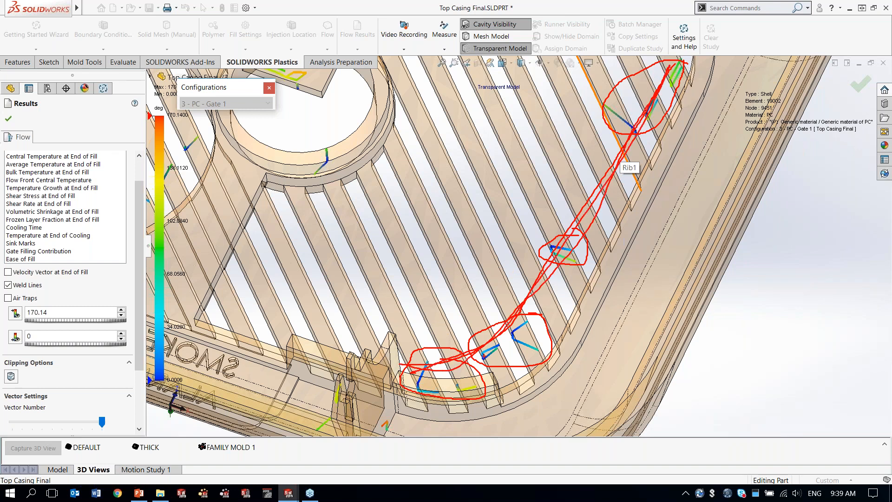
{"action": "key", "text": "Escape"}
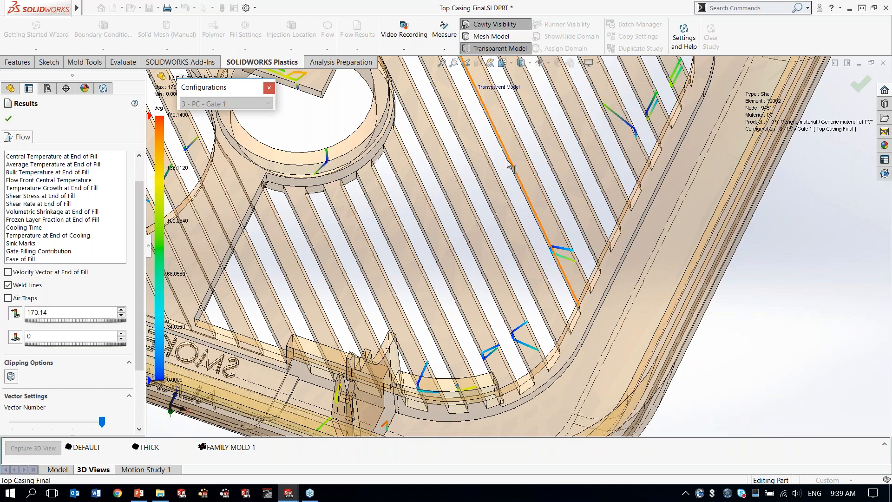
{"action": "scroll", "coordinate": [474, 194], "scroll_direction": "up", "scroll_amount": 5}
{"action": "scroll", "coordinate": [475, 194], "scroll_direction": "up", "scroll_amount": 5}
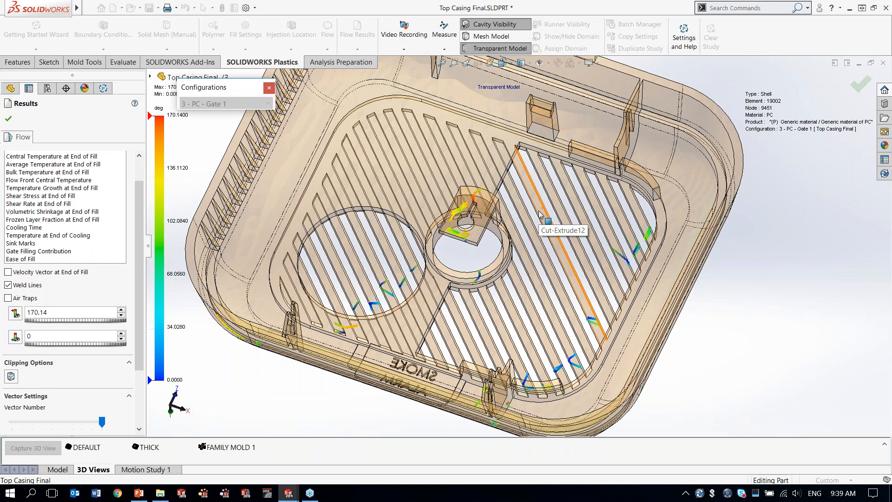
{"action": "middle_click_drag", "start_coordinate": [532, 219], "coordinate": [530, 200]}
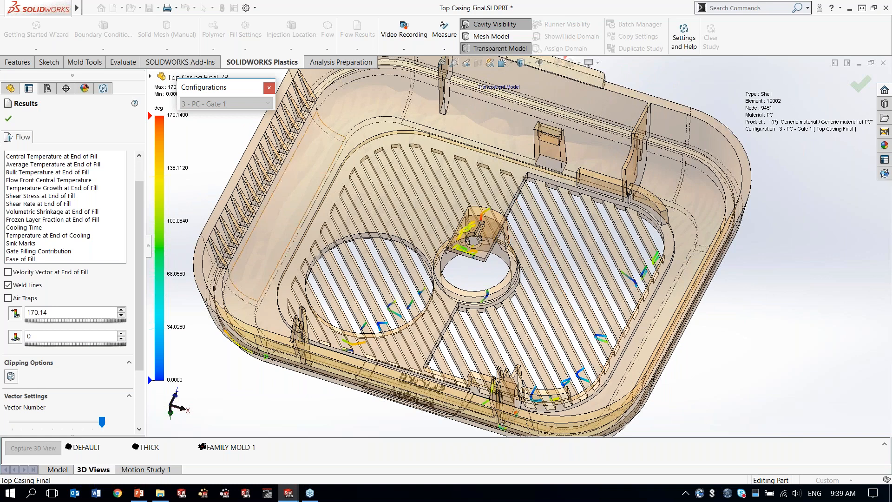
{"action": "key", "text": "Return"}
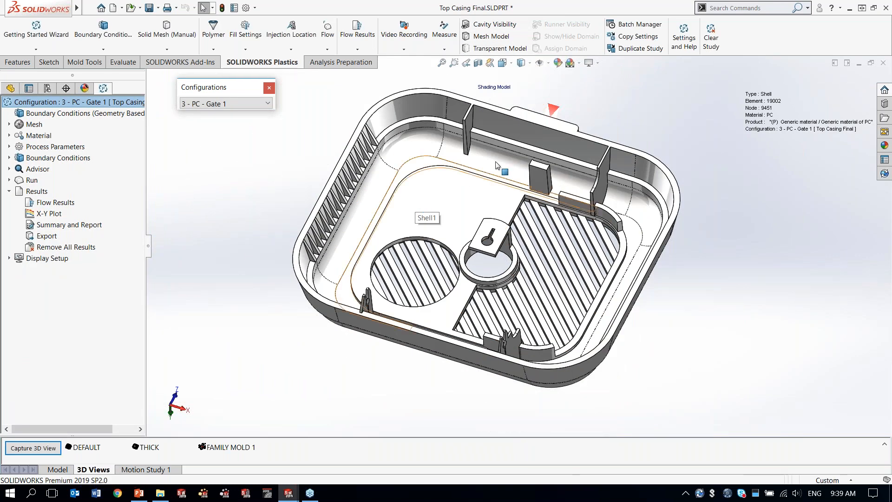
Step: Activate the 4 - PC - Gate 2 configuration and compare its injection location with that of Gate 1
{"action": "mouse_move", "coordinate": [581, 88]}
{"action": "left_mouse_down"}
{"action": "mouse_move", "coordinate": [537, 136]}
{"action": "mouse_move", "coordinate": [568, 90]}
{"action": "left_mouse_up"}
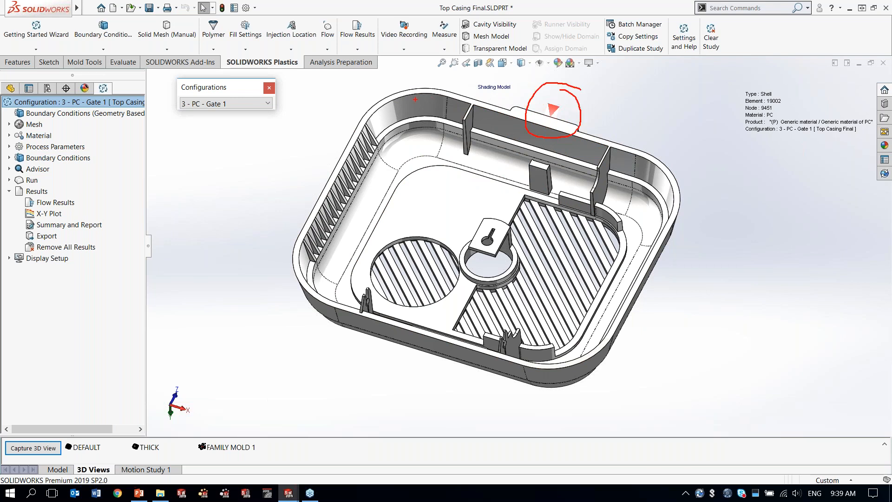
{"action": "left_click", "coordinate": [242, 101]}
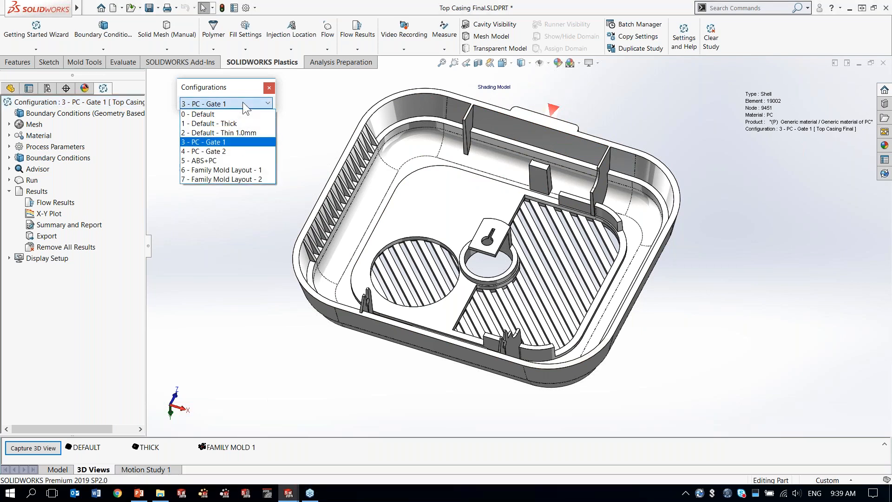
{"action": "left_click", "coordinate": [218, 151]}
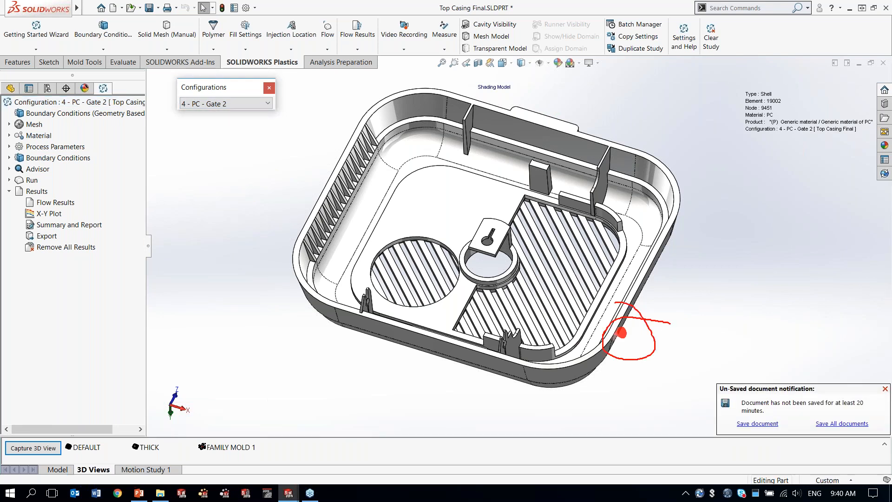
{"action": "left_click_drag", "start_coordinate": [639, 323], "coordinate": [697, 267]}
{"action": "left_click_drag", "start_coordinate": [549, 114], "coordinate": [603, 90]}
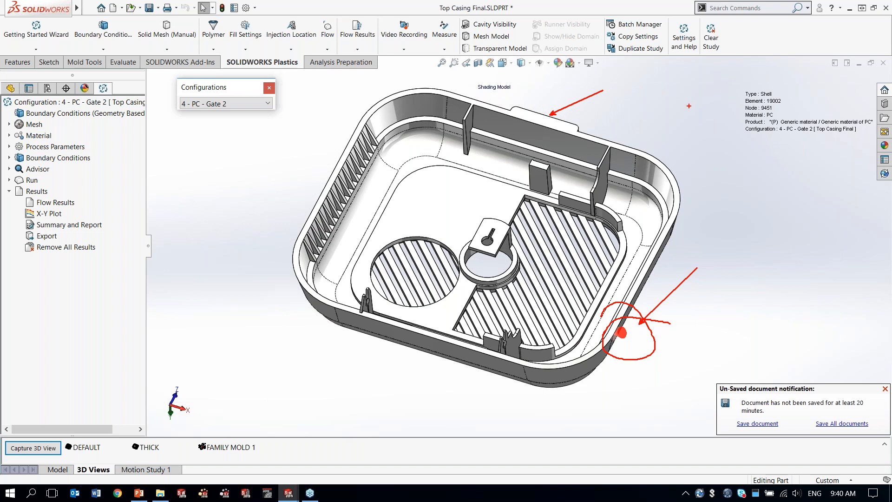
{"action": "key", "text": "Escape"}
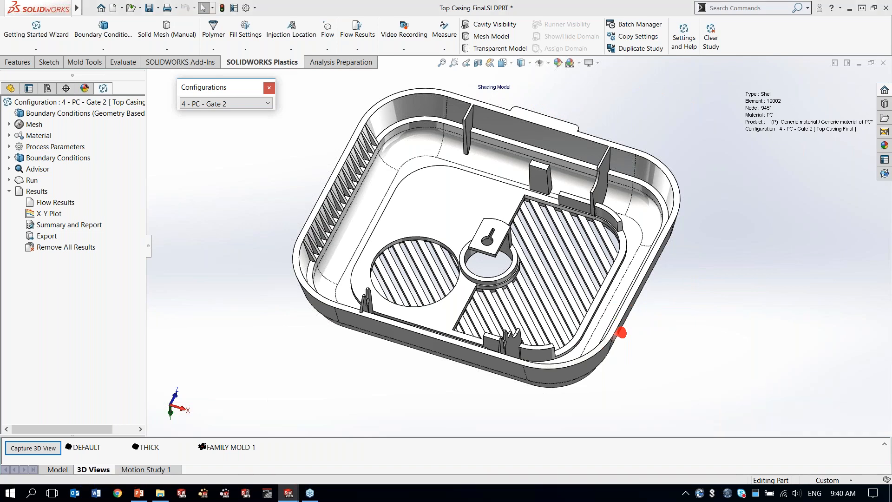
Step: Load the Gate 2 flow results, display the weld lines, and examine them around the slotted grille and the round vent
{"action": "right_click", "coordinate": [69, 203]}
{"action": "left_click", "coordinate": [91, 209]}
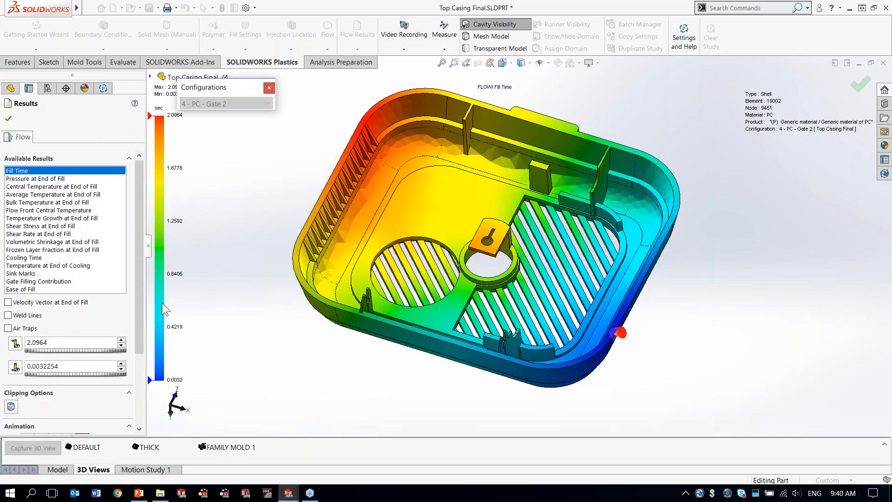
{"action": "left_click_drag", "start_coordinate": [139, 308], "coordinate": [135, 350]}
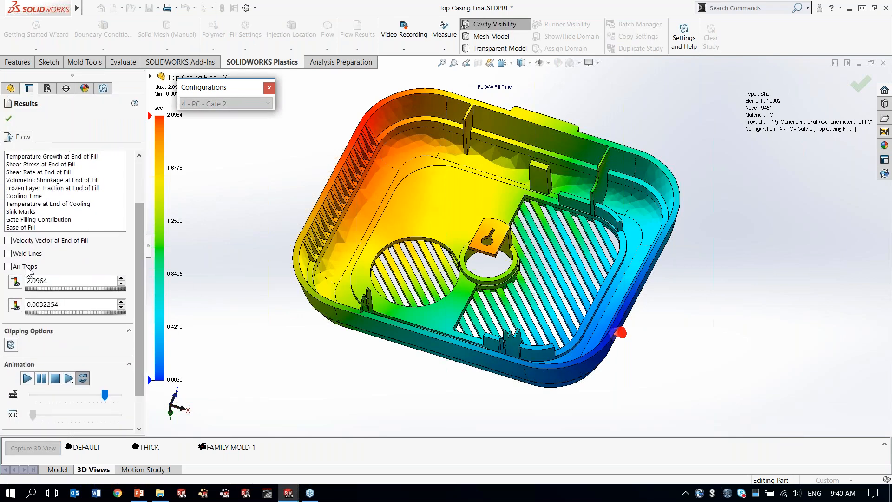
{"action": "left_click", "coordinate": [19, 255]}
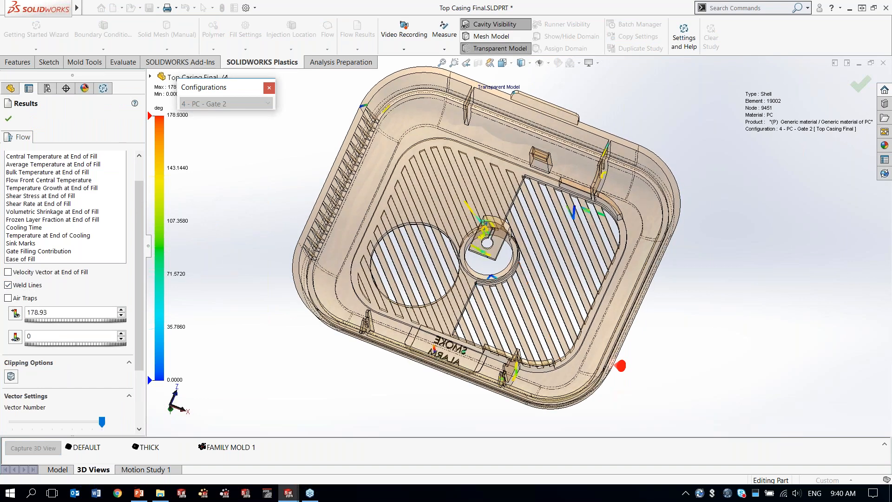
{"action": "scroll", "coordinate": [556, 287], "scroll_direction": "up", "scroll_amount": 5}
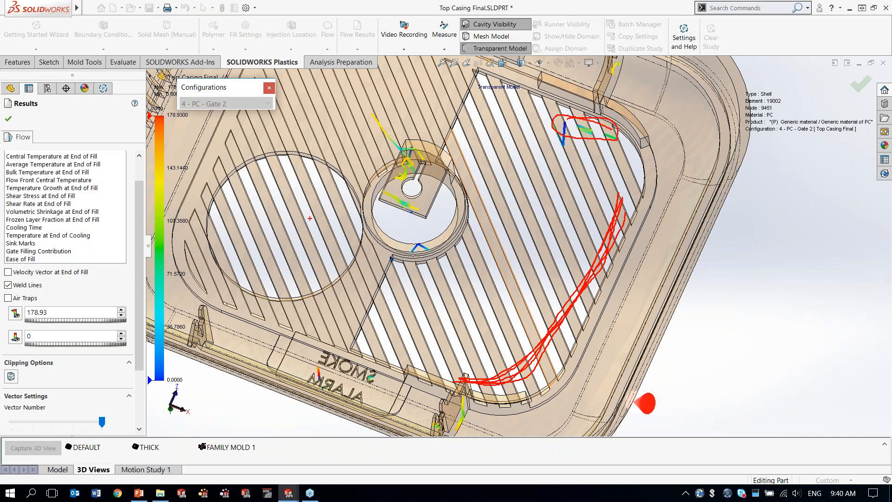
{"action": "mouse_move", "coordinate": [339, 217]}
{"action": "left_mouse_down"}
{"action": "mouse_move", "coordinate": [290, 245]}
{"action": "mouse_move", "coordinate": [260, 278]}
{"action": "mouse_move", "coordinate": [356, 241]}
{"action": "mouse_move", "coordinate": [240, 255]}
{"action": "mouse_move", "coordinate": [342, 264]}
{"action": "mouse_move", "coordinate": [259, 233]}
{"action": "mouse_move", "coordinate": [350, 247]}
{"action": "mouse_move", "coordinate": [247, 272]}
{"action": "mouse_move", "coordinate": [260, 234]}
{"action": "mouse_move", "coordinate": [356, 250]}
{"action": "mouse_move", "coordinate": [265, 274]}
{"action": "mouse_move", "coordinate": [252, 243]}
{"action": "left_mouse_up"}
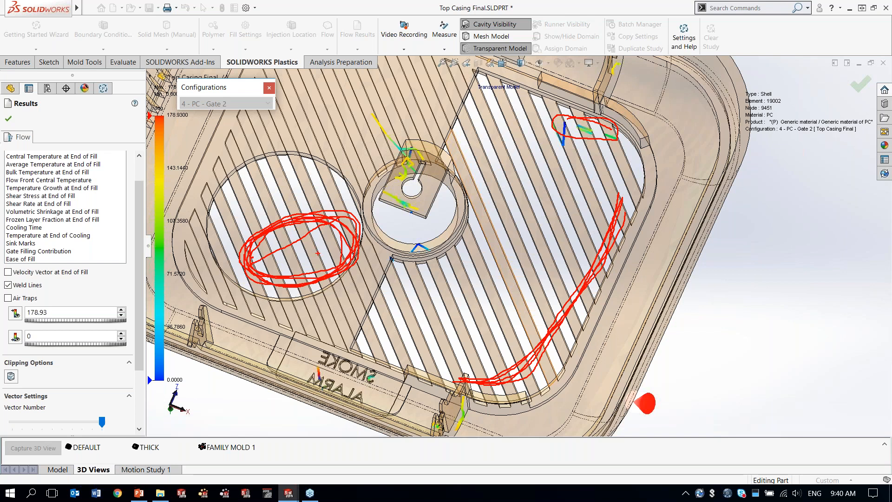
{"action": "key", "text": "Escape"}
{"action": "scroll", "coordinate": [516, 300], "scroll_direction": "up", "scroll_amount": 2}
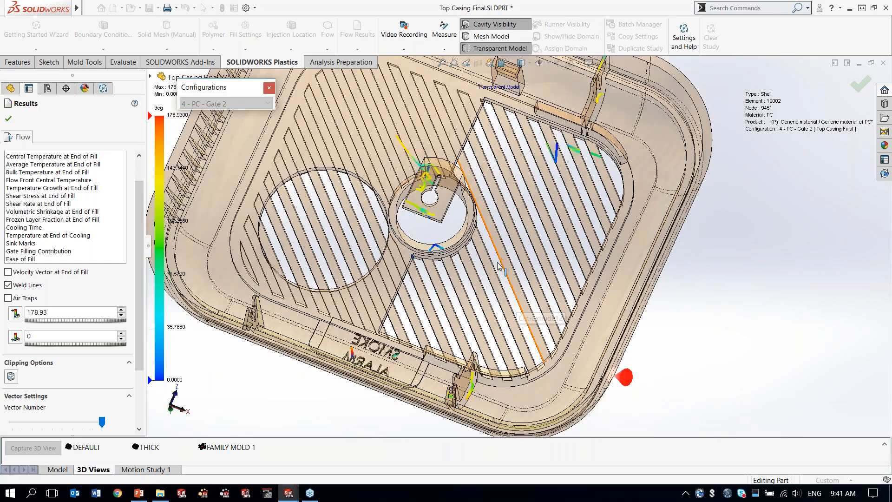
{"action": "scroll", "coordinate": [497, 266], "scroll_direction": "up", "scroll_amount": 1}
{"action": "middle_click_drag", "start_coordinate": [465, 145], "coordinate": [487, 178], "text": "ctrl"}
Step: Hide the Gate 2 weld lines, display Pressure at End of Fill, and examine the maximum pressure on the colour scale
{"action": "left_click", "coordinate": [19, 286]}
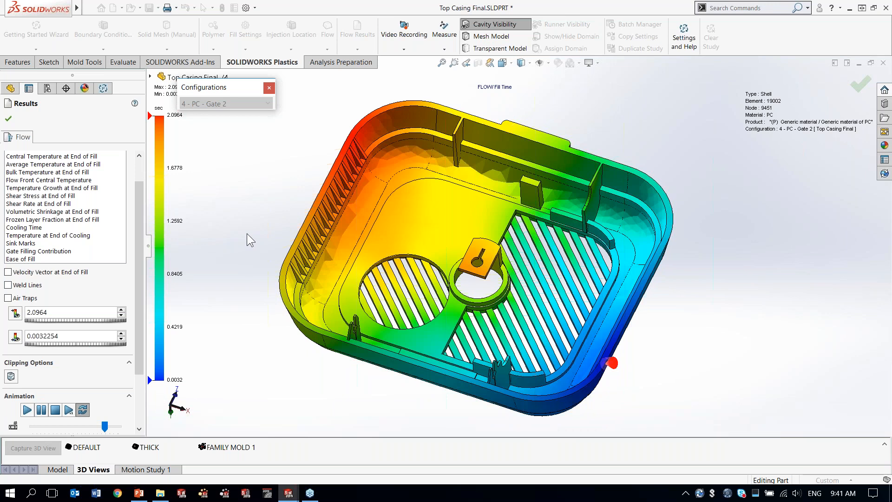
{"action": "middle_click_drag", "start_coordinate": [246, 230], "coordinate": [246, 220]}
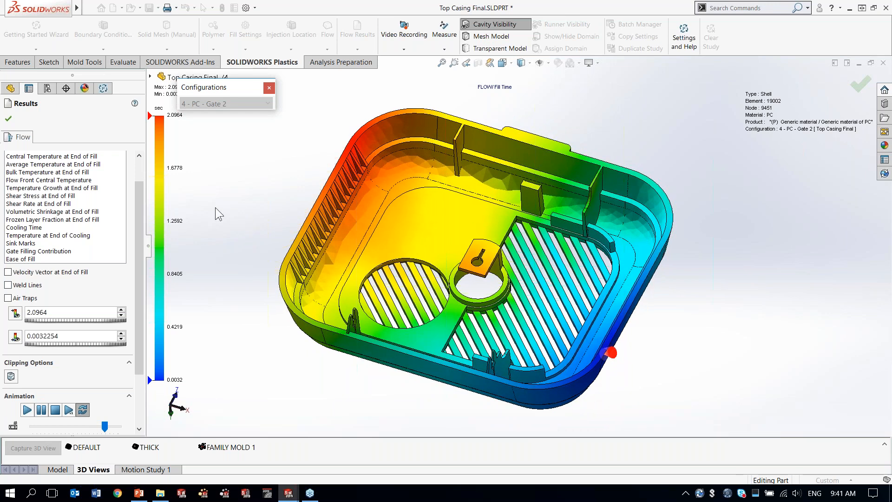
{"action": "scroll", "coordinate": [113, 175], "scroll_direction": "up", "scroll_amount": 3}
{"action": "left_click", "coordinate": [114, 178]}
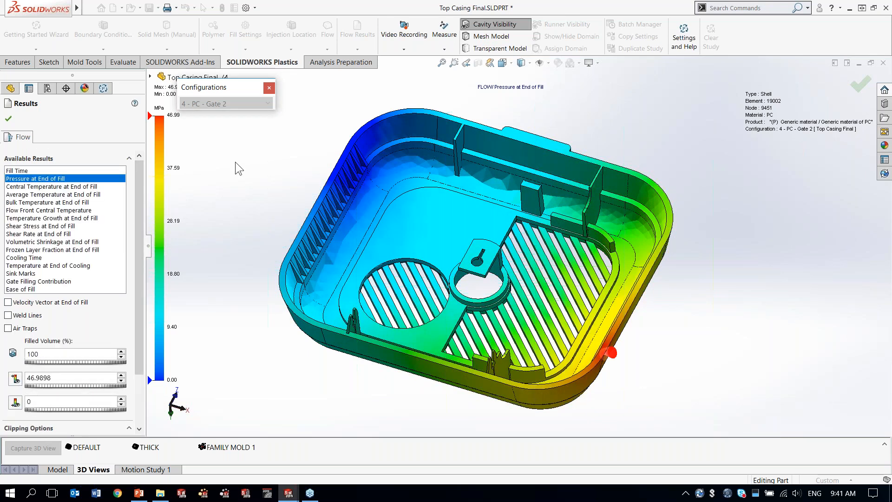
{"action": "left_click_drag", "start_coordinate": [218, 87], "coordinate": [248, 88]}
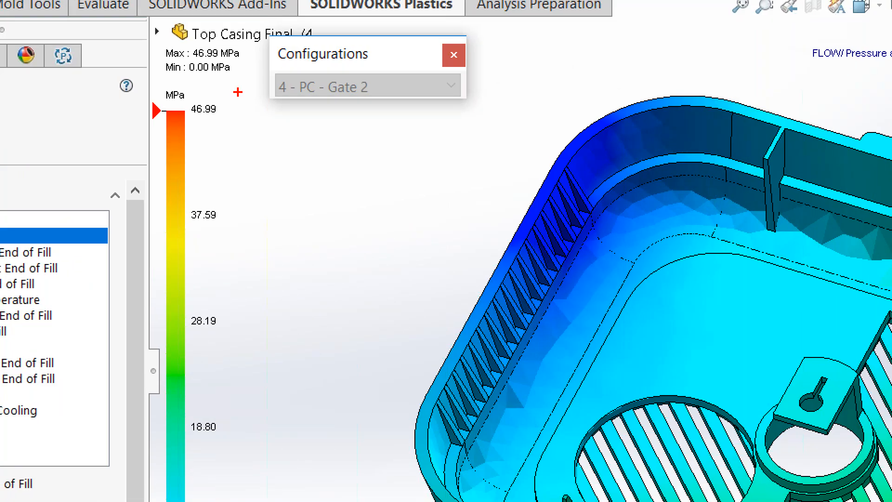
{"action": "mouse_move", "coordinate": [237, 92]}
{"action": "left_mouse_down"}
{"action": "mouse_move", "coordinate": [130, 111]}
{"action": "mouse_move", "coordinate": [274, 93]}
{"action": "mouse_move", "coordinate": [179, 76]}
{"action": "left_mouse_up"}
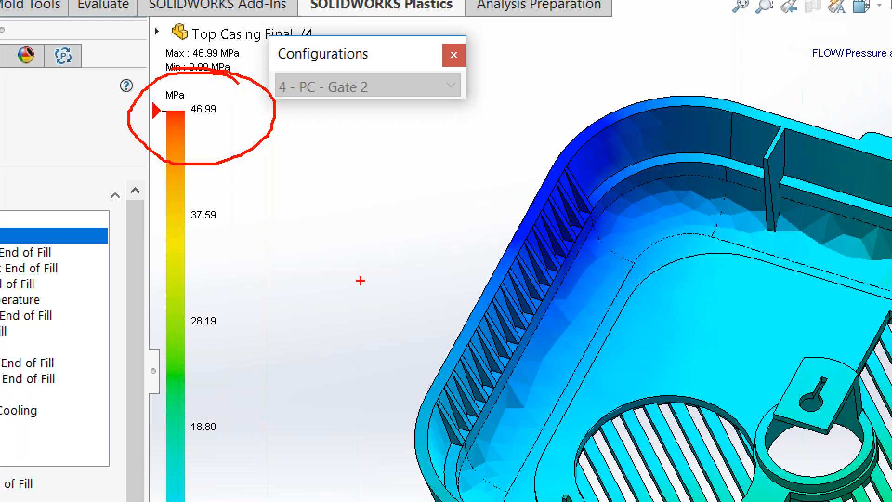
{"action": "key", "text": "Escape"}
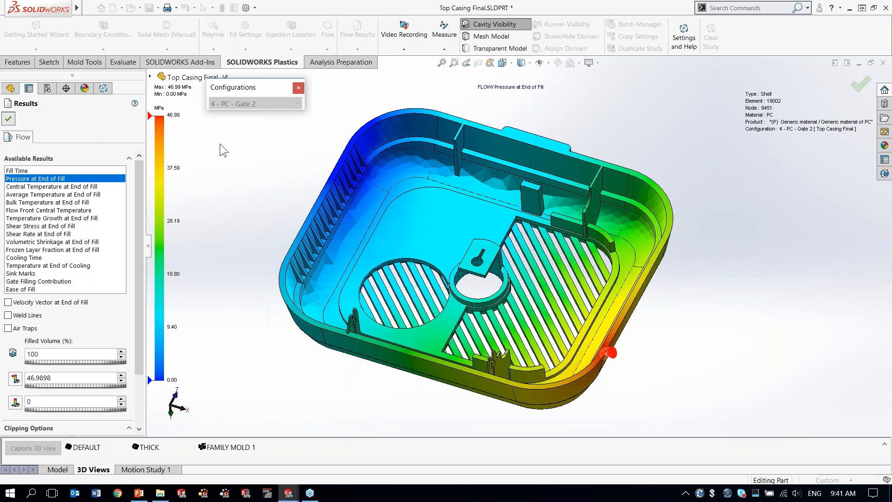
Step: Close the Gate 2 results, activate the 5 - ABS+PC configuration, and load its flow results
{"action": "left_click", "coordinate": [260, 103]}
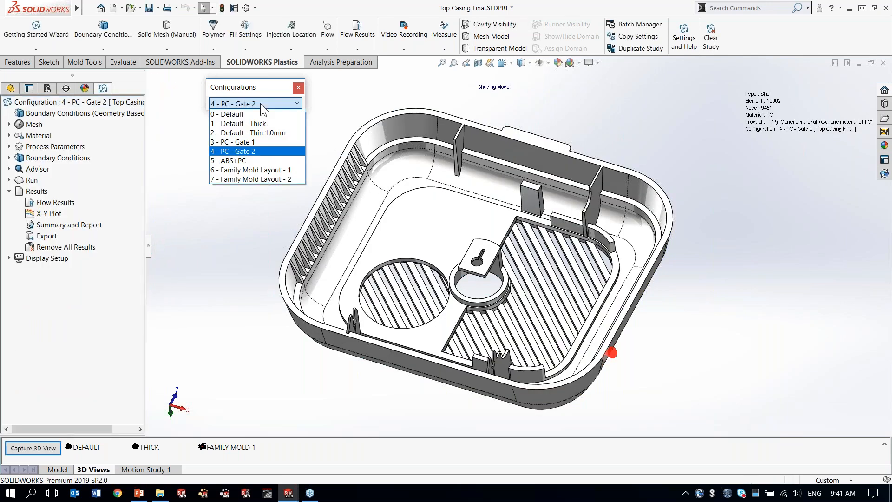
{"action": "left_click", "coordinate": [270, 162]}
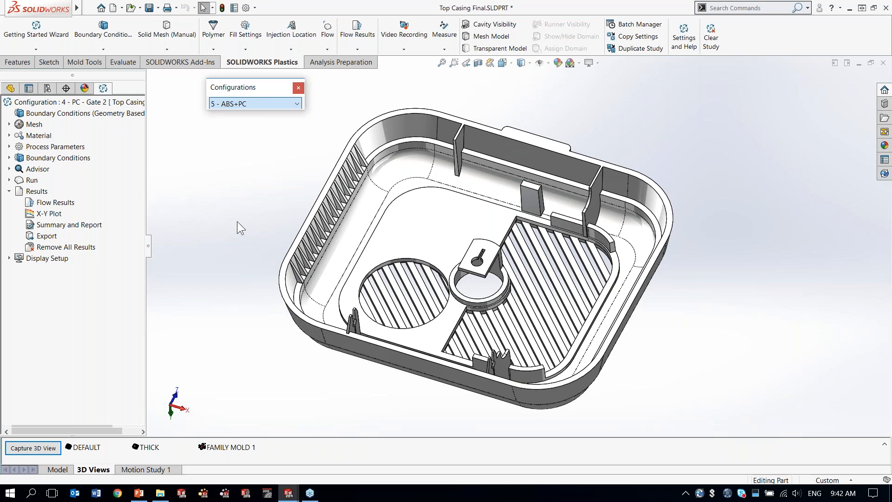
{"action": "right_click", "coordinate": [54, 203]}
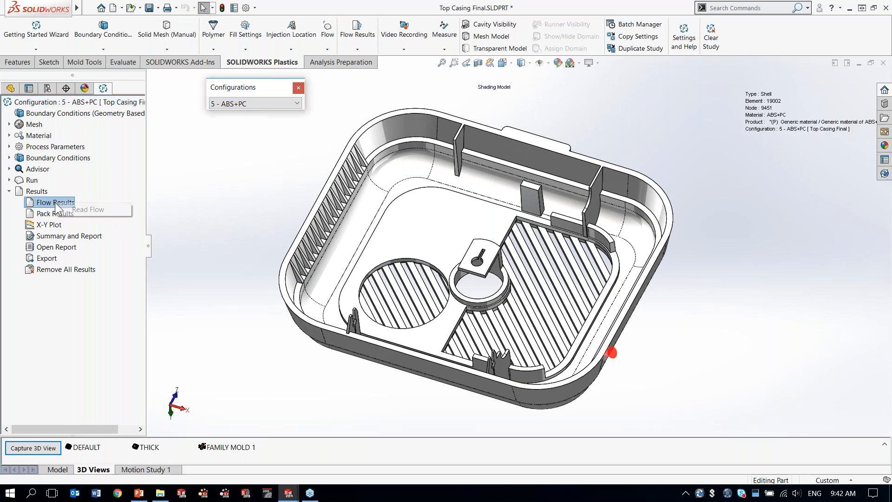
{"action": "left_click", "coordinate": [93, 209]}
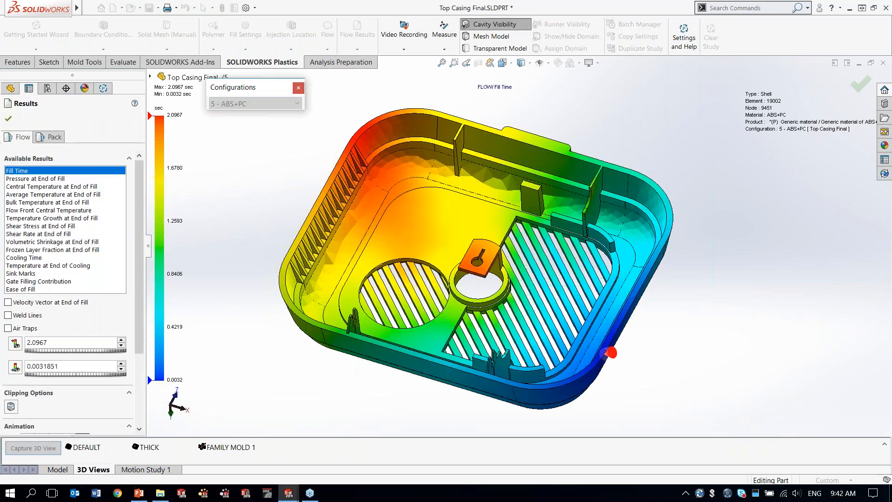
Step: Display Pressure at End of Fill for ABS+PC, followed by the packing result Volumetric Shrinkage at End of Packing
{"action": "left_click", "coordinate": [50, 180]}
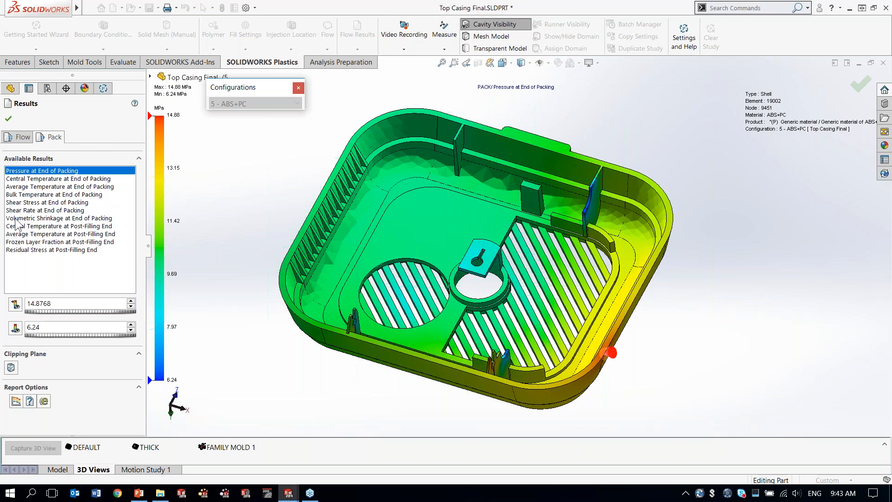
{"action": "left_click", "coordinate": [51, 219]}
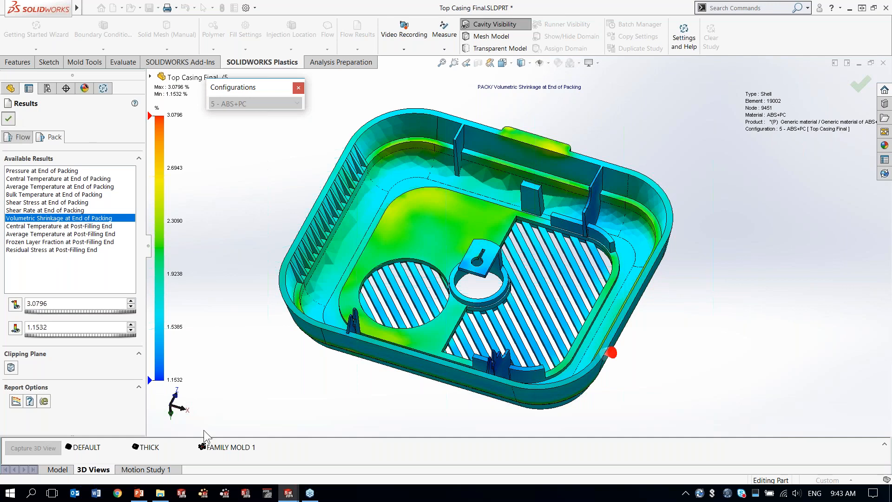
Step: Switch to the PowerPoint slide show and reveal the questions about model, gate position and material on slide 17
{"action": "left_click", "coordinate": [139, 492]}
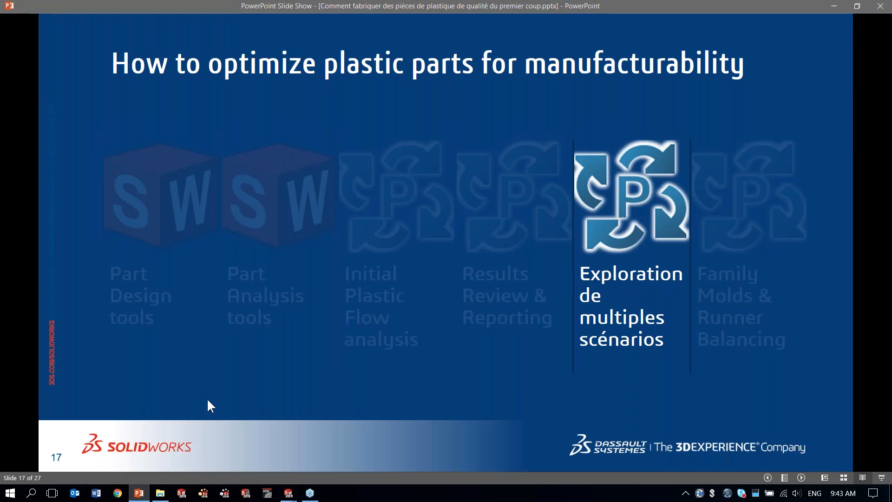
{"action": "left_click", "coordinate": [325, 379]}
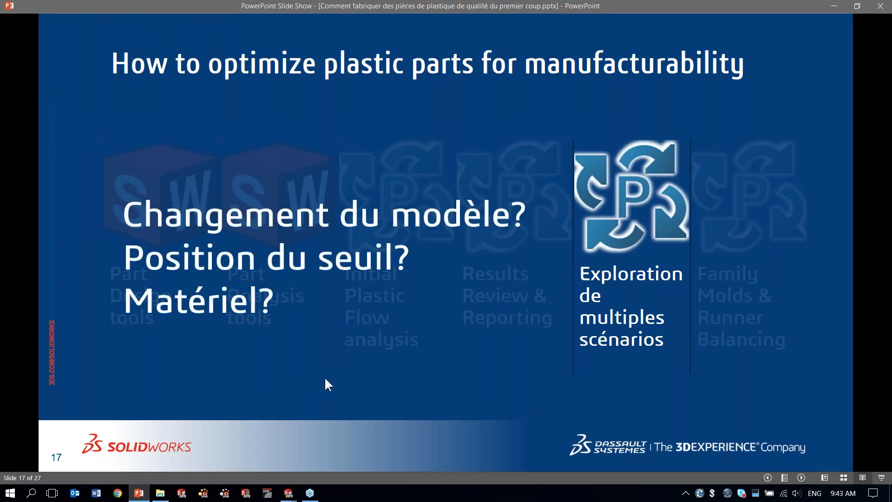
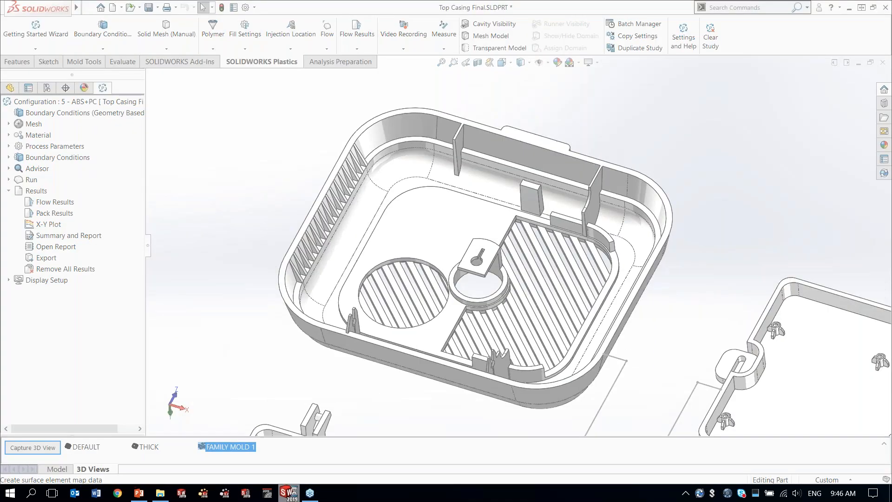
Step: Load the flow results of the 6 - Family Mold Layout - 1 configuration and play the Fill Time animation
{"action": "left_click", "coordinate": [413, 247]}
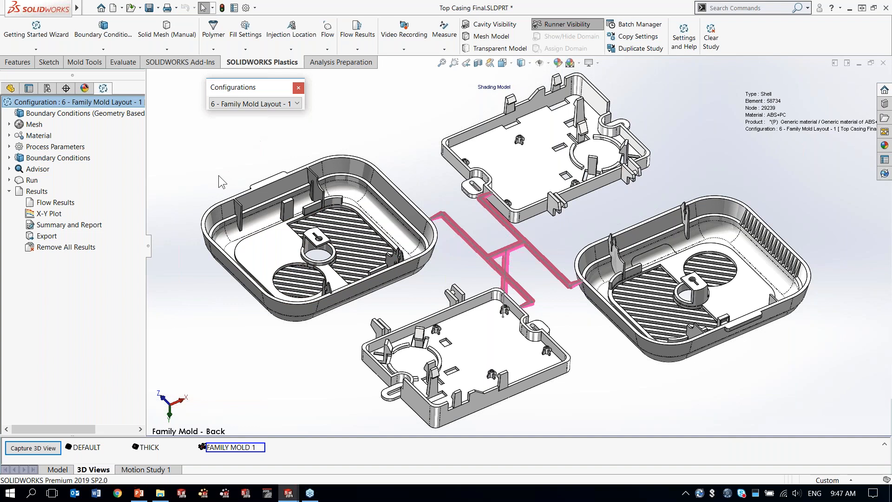
{"action": "right_click", "coordinate": [49, 203]}
{"action": "left_click", "coordinate": [91, 213]}
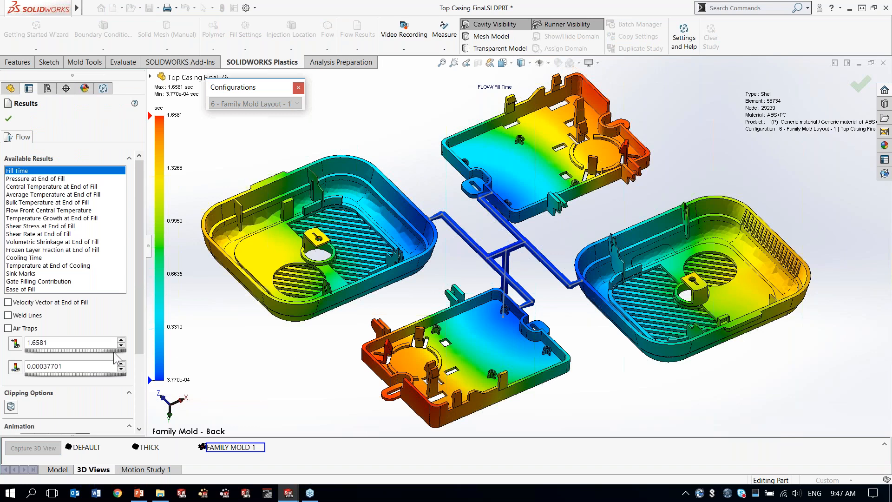
{"action": "left_click_drag", "start_coordinate": [139, 297], "coordinate": [140, 357]}
{"action": "left_click", "coordinate": [26, 356]}
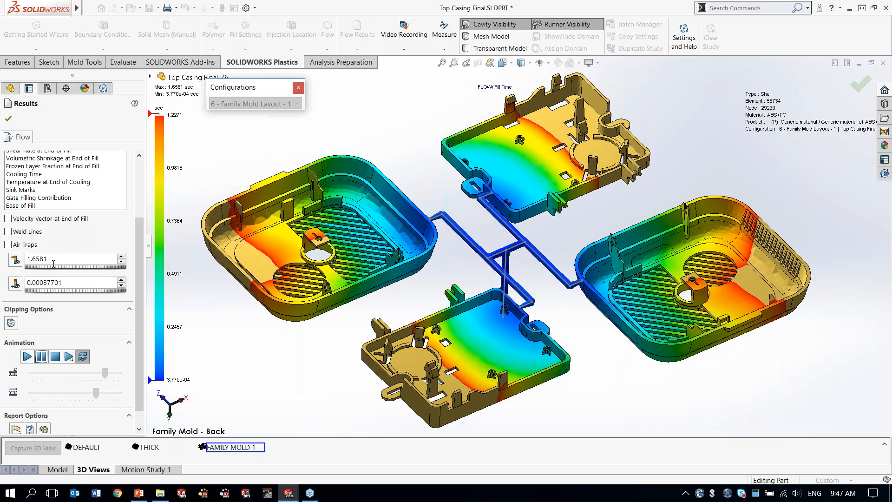
Step: Set the upper limit of the Fill Time colour scale to about 1.4557 seconds to compare cavity filling
{"action": "left_click", "coordinate": [53, 267]}
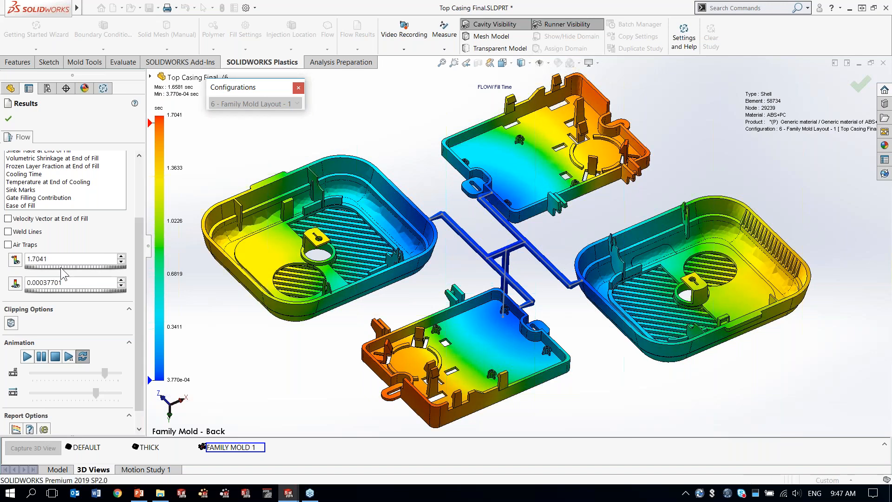
{"action": "left_click_drag", "start_coordinate": [54, 269], "coordinate": [31, 270]}
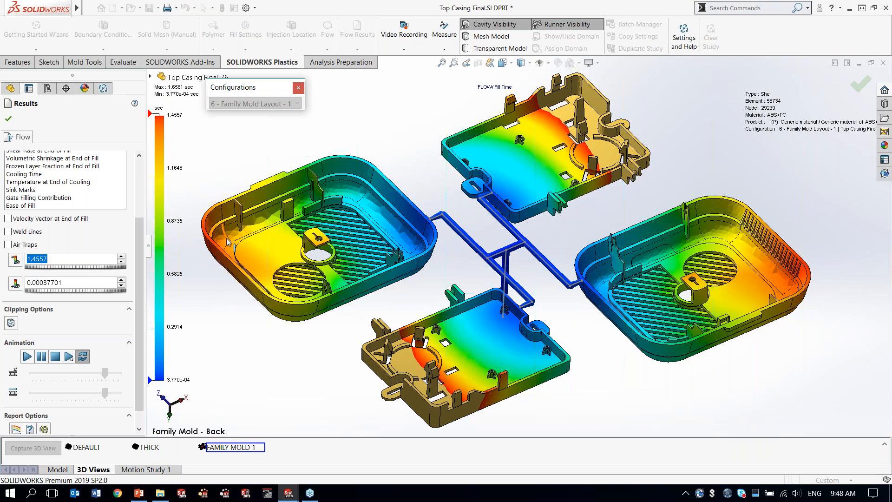
Step: Circle one top casing and one base part in the Fill Time plot, mark the base's flow front, and clear the markup
{"action": "mouse_move", "coordinate": [381, 146]}
{"action": "left_mouse_down"}
{"action": "mouse_move", "coordinate": [321, 136]}
{"action": "mouse_move", "coordinate": [215, 191]}
{"action": "mouse_move", "coordinate": [190, 269]}
{"action": "mouse_move", "coordinate": [253, 316]}
{"action": "mouse_move", "coordinate": [401, 312]}
{"action": "mouse_move", "coordinate": [443, 221]}
{"action": "mouse_move", "coordinate": [359, 137]}
{"action": "left_mouse_up"}
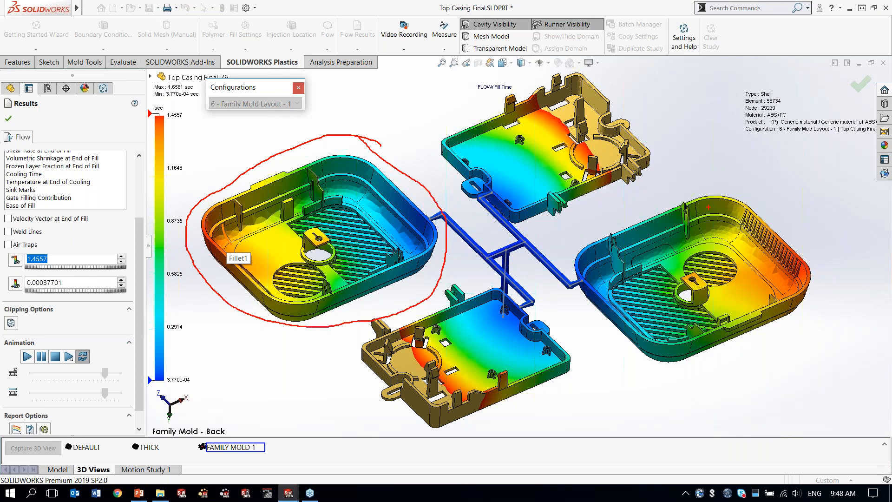
{"action": "mouse_move", "coordinate": [603, 73]}
{"action": "left_mouse_down"}
{"action": "mouse_move", "coordinate": [505, 72]}
{"action": "mouse_move", "coordinate": [439, 116]}
{"action": "mouse_move", "coordinate": [438, 183]}
{"action": "mouse_move", "coordinate": [550, 224]}
{"action": "mouse_move", "coordinate": [657, 148]}
{"action": "mouse_move", "coordinate": [587, 73]}
{"action": "left_mouse_up"}
{"action": "mouse_move", "coordinate": [517, 86]}
{"action": "left_mouse_down"}
{"action": "mouse_move", "coordinate": [560, 118]}
{"action": "mouse_move", "coordinate": [615, 182]}
{"action": "mouse_move", "coordinate": [558, 130]}
{"action": "mouse_move", "coordinate": [558, 122]}
{"action": "mouse_move", "coordinate": [624, 202]}
{"action": "left_mouse_up"}
{"action": "left_click_drag", "start_coordinate": [590, 157], "coordinate": [562, 125]}
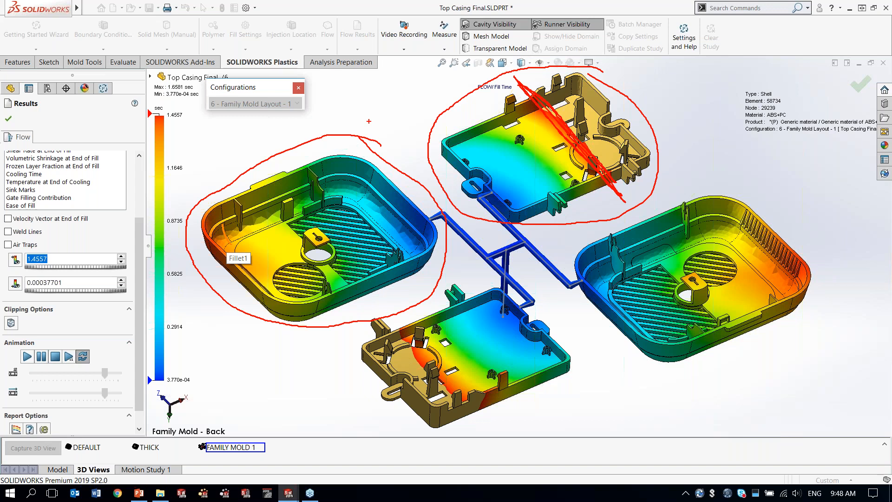
{"action": "key", "text": "Escape"}
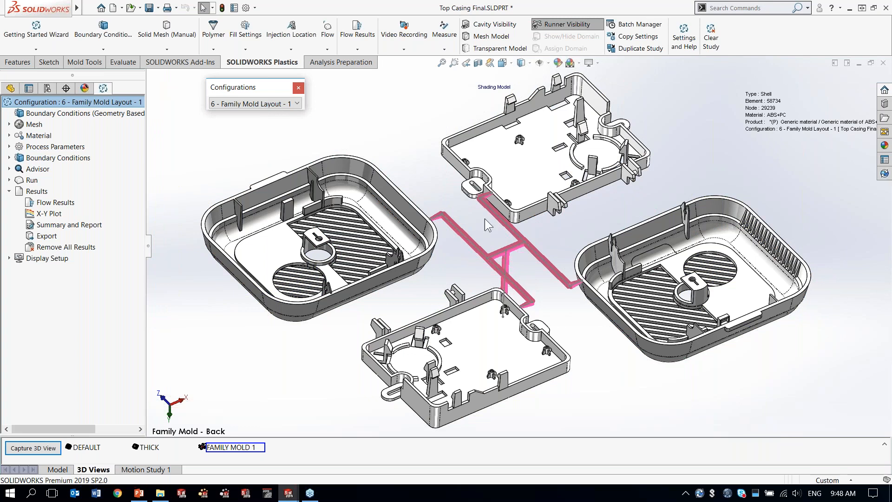
Step: Activate the 7 - Family Mold Layout - 2 configuration and examine its runner system between the four cavities
{"action": "left_click", "coordinate": [257, 102]}
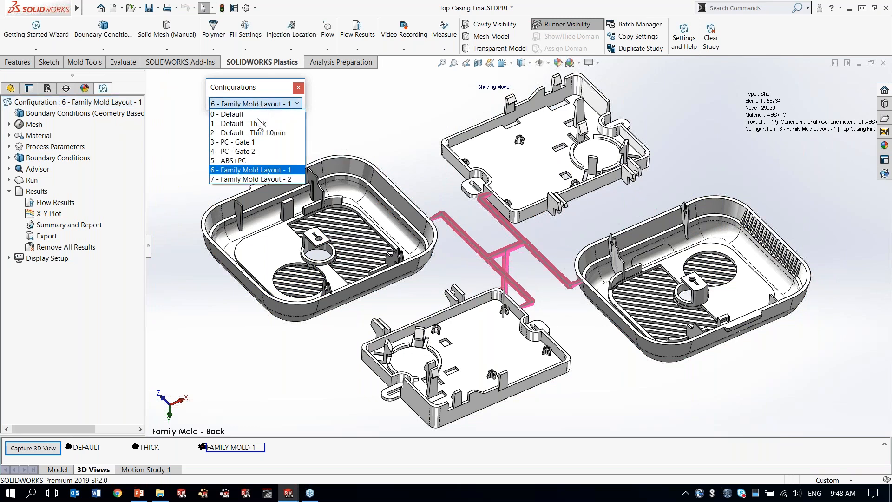
{"action": "left_click", "coordinate": [256, 180]}
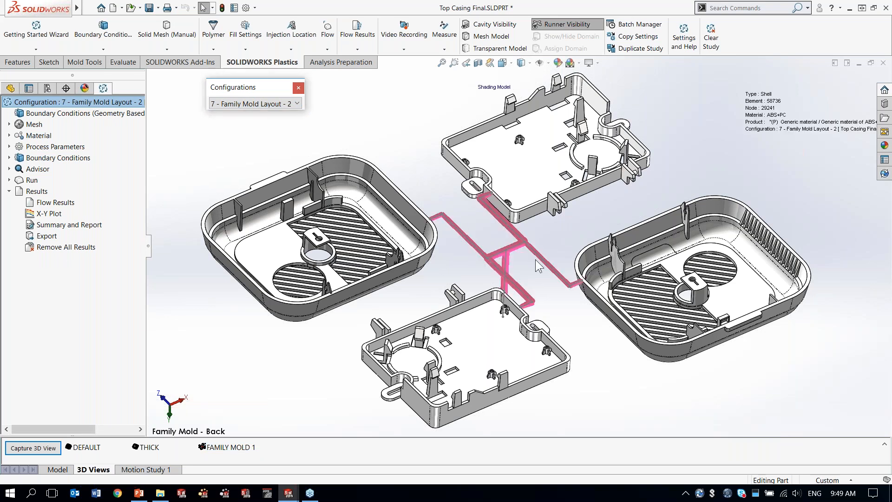
{"action": "scroll", "coordinate": [511, 254], "scroll_direction": "down", "scroll_amount": 5}
{"action": "scroll", "coordinate": [504, 265], "scroll_direction": "down", "scroll_amount": 3}
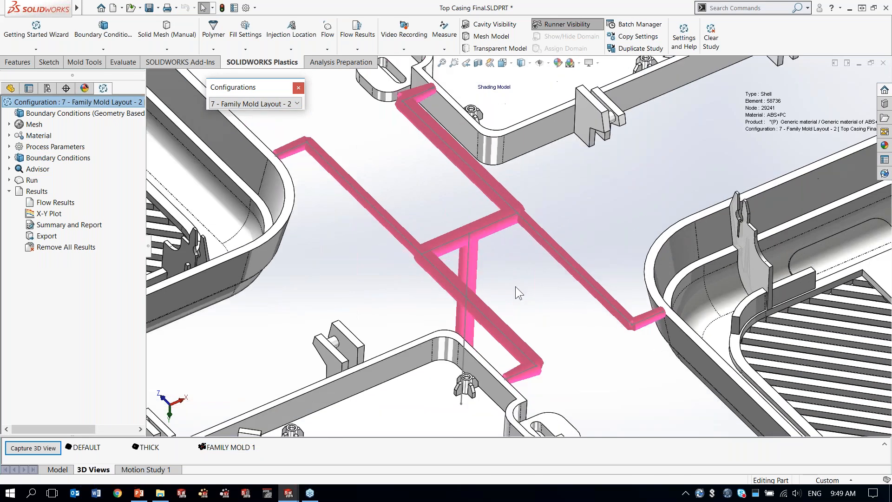
{"action": "mouse_move", "coordinate": [514, 280]}
{"action": "middle_mouse_down"}
{"action": "mouse_move", "coordinate": [513, 255]}
{"action": "mouse_move", "coordinate": [513, 267]}
{"action": "middle_mouse_up"}
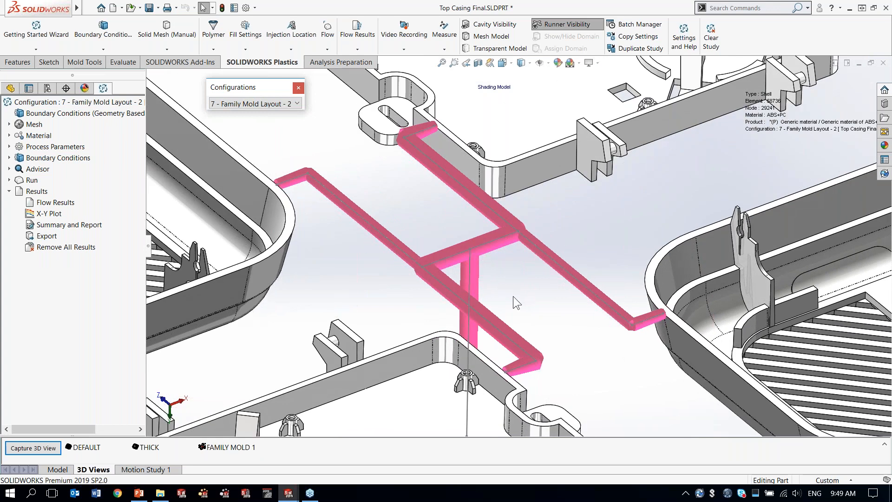
{"action": "scroll", "coordinate": [512, 296], "scroll_direction": "up", "scroll_amount": 1}
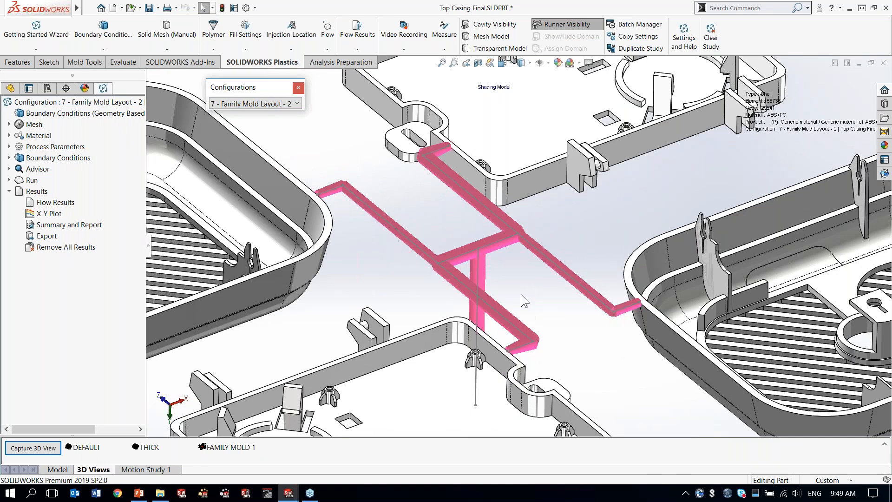
{"action": "scroll", "coordinate": [491, 289], "scroll_direction": "up", "scroll_amount": 4}
{"action": "middle_click_drag", "start_coordinate": [462, 222], "coordinate": [464, 231]}
Step: Load the flow results of Family Mold Layout - 2 and play the Fill Time animation
{"action": "right_click", "coordinate": [45, 203]}
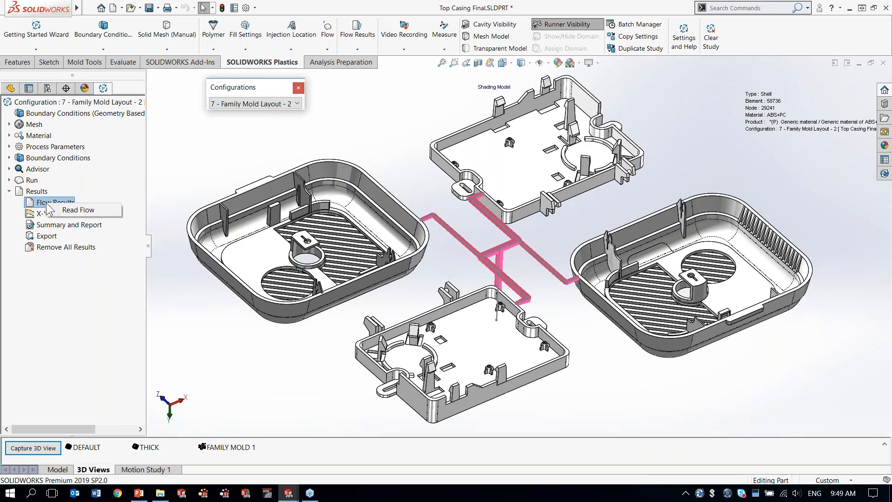
{"action": "left_click", "coordinate": [82, 208]}
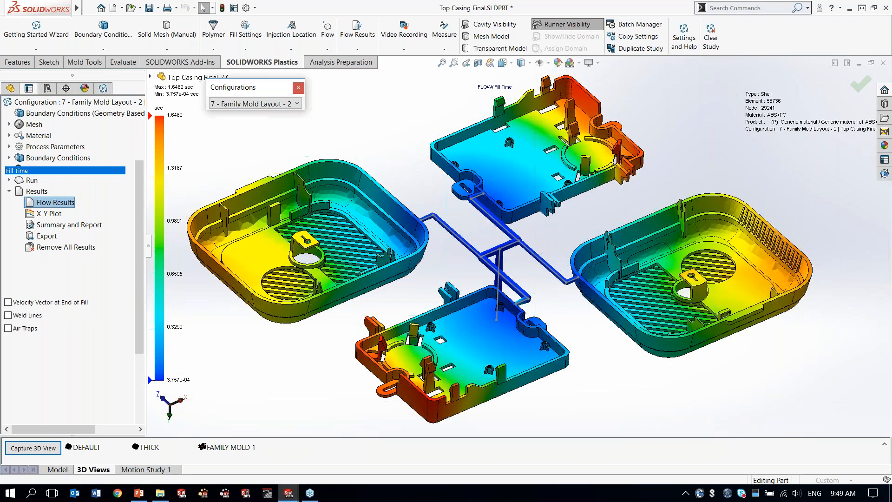
{"action": "scroll", "coordinate": [143, 310], "scroll_direction": "down", "scroll_amount": 3}
{"action": "left_click", "coordinate": [27, 355]}
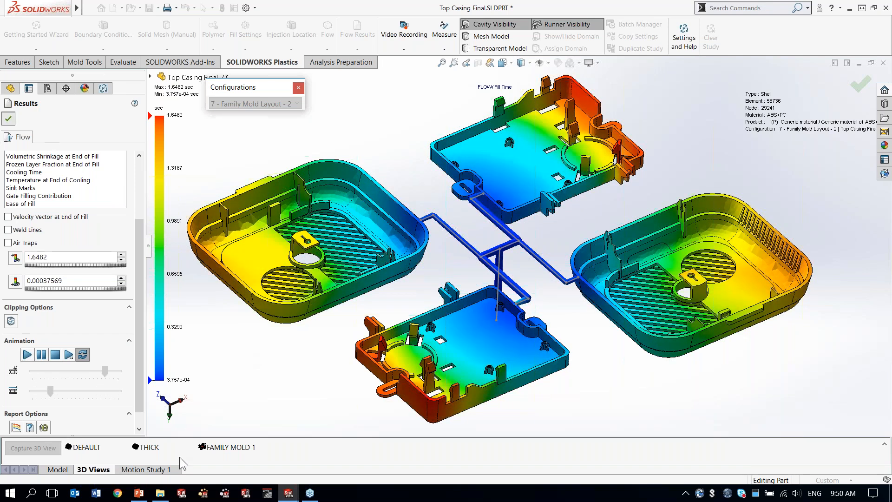
Step: Switch to the PowerPoint slide show and advance from slide 20 to slide 21
{"action": "left_click", "coordinate": [138, 492]}
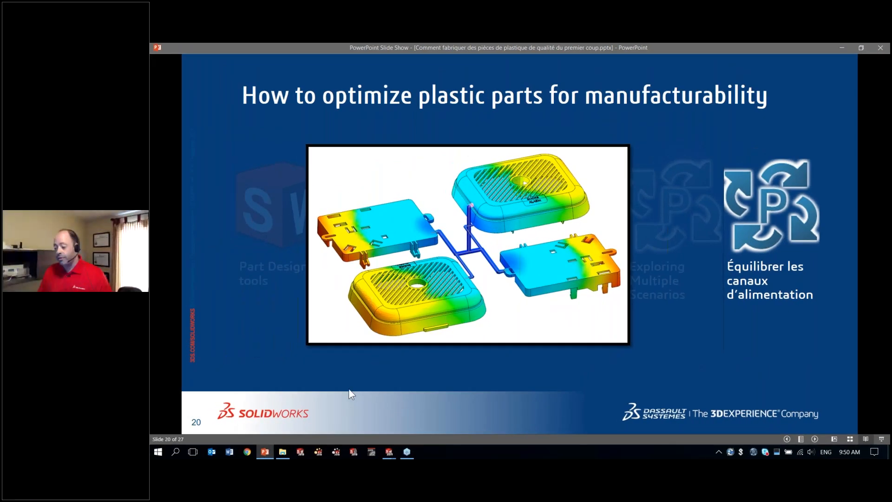
{"action": "left_click", "coordinate": [349, 389]}
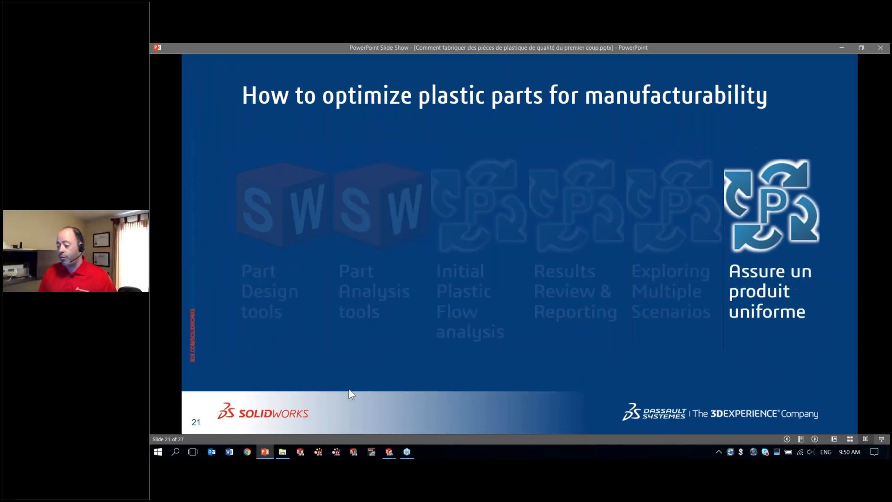